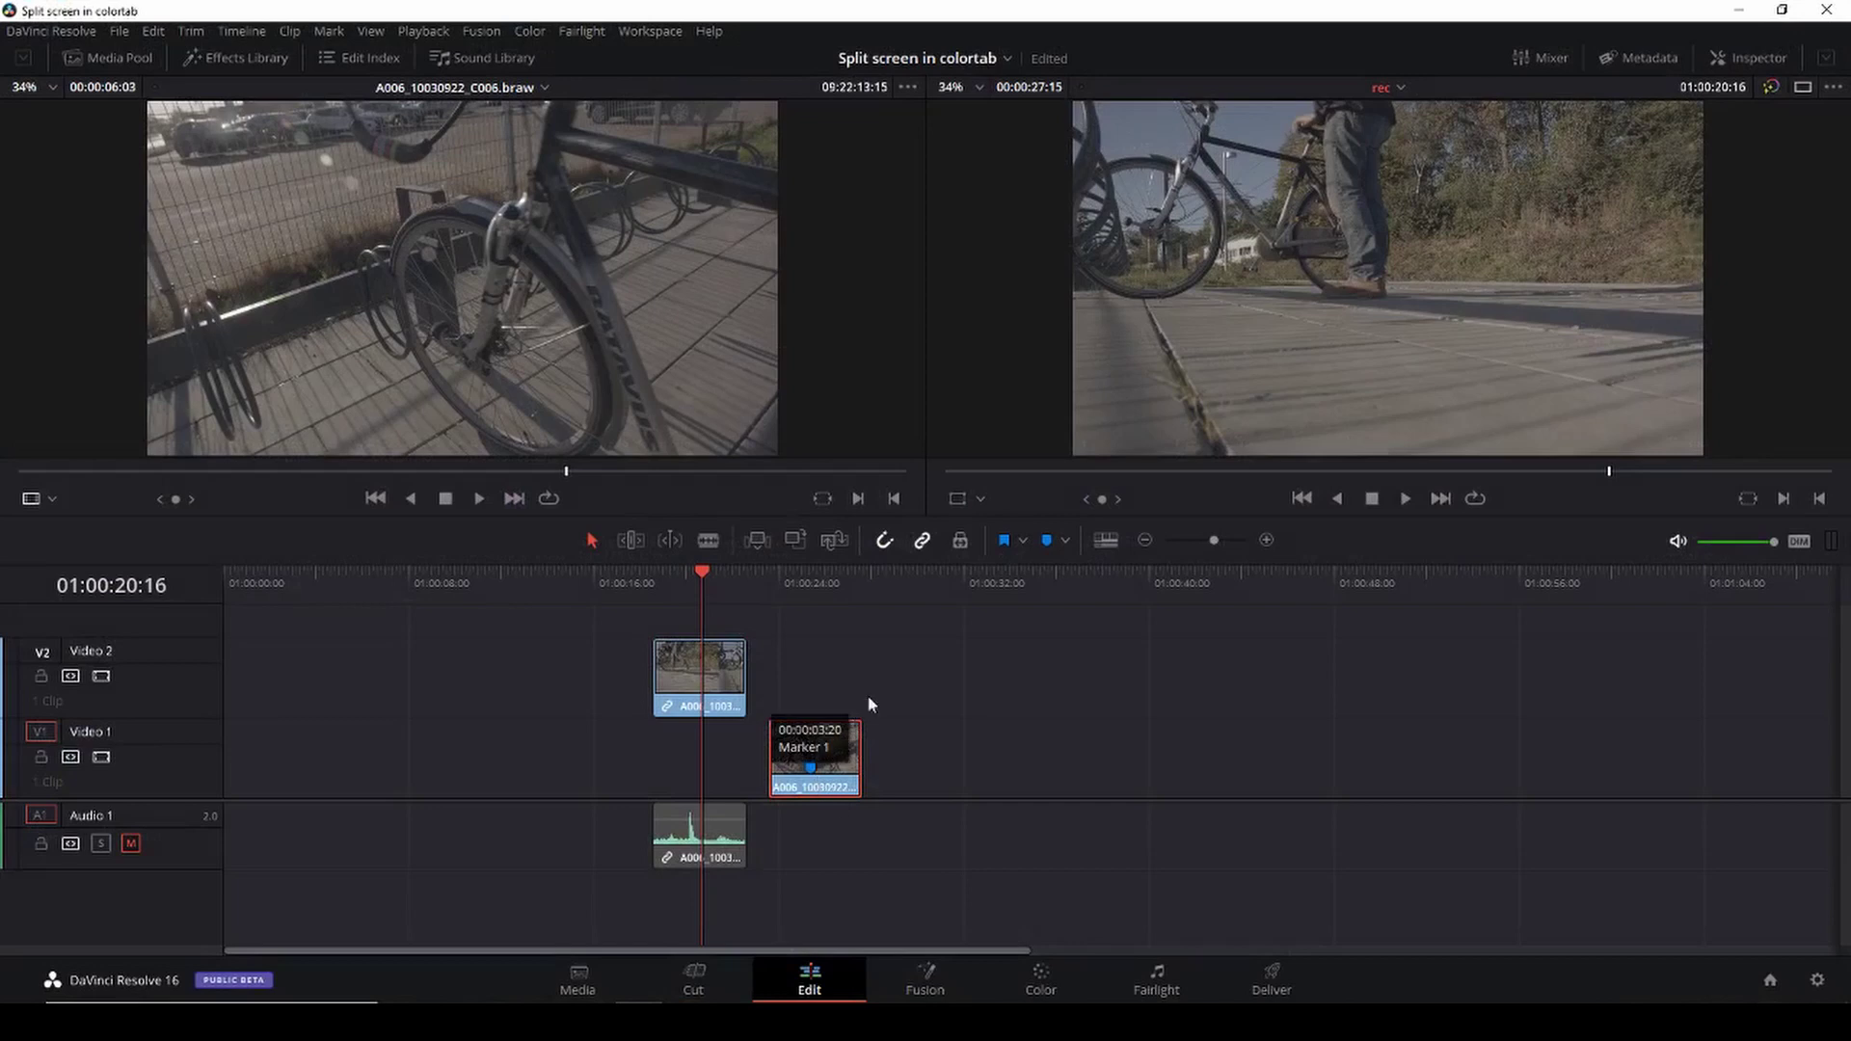
- Stack the Video 1 clip under Video 2, disable it, and open Video 2 on the Color page
mouse_move(702, 569)
left_mouse_down()
mouse_move(686, 580)
mouse_move(804, 606)
mouse_move(705, 626)
left_mouse_up()
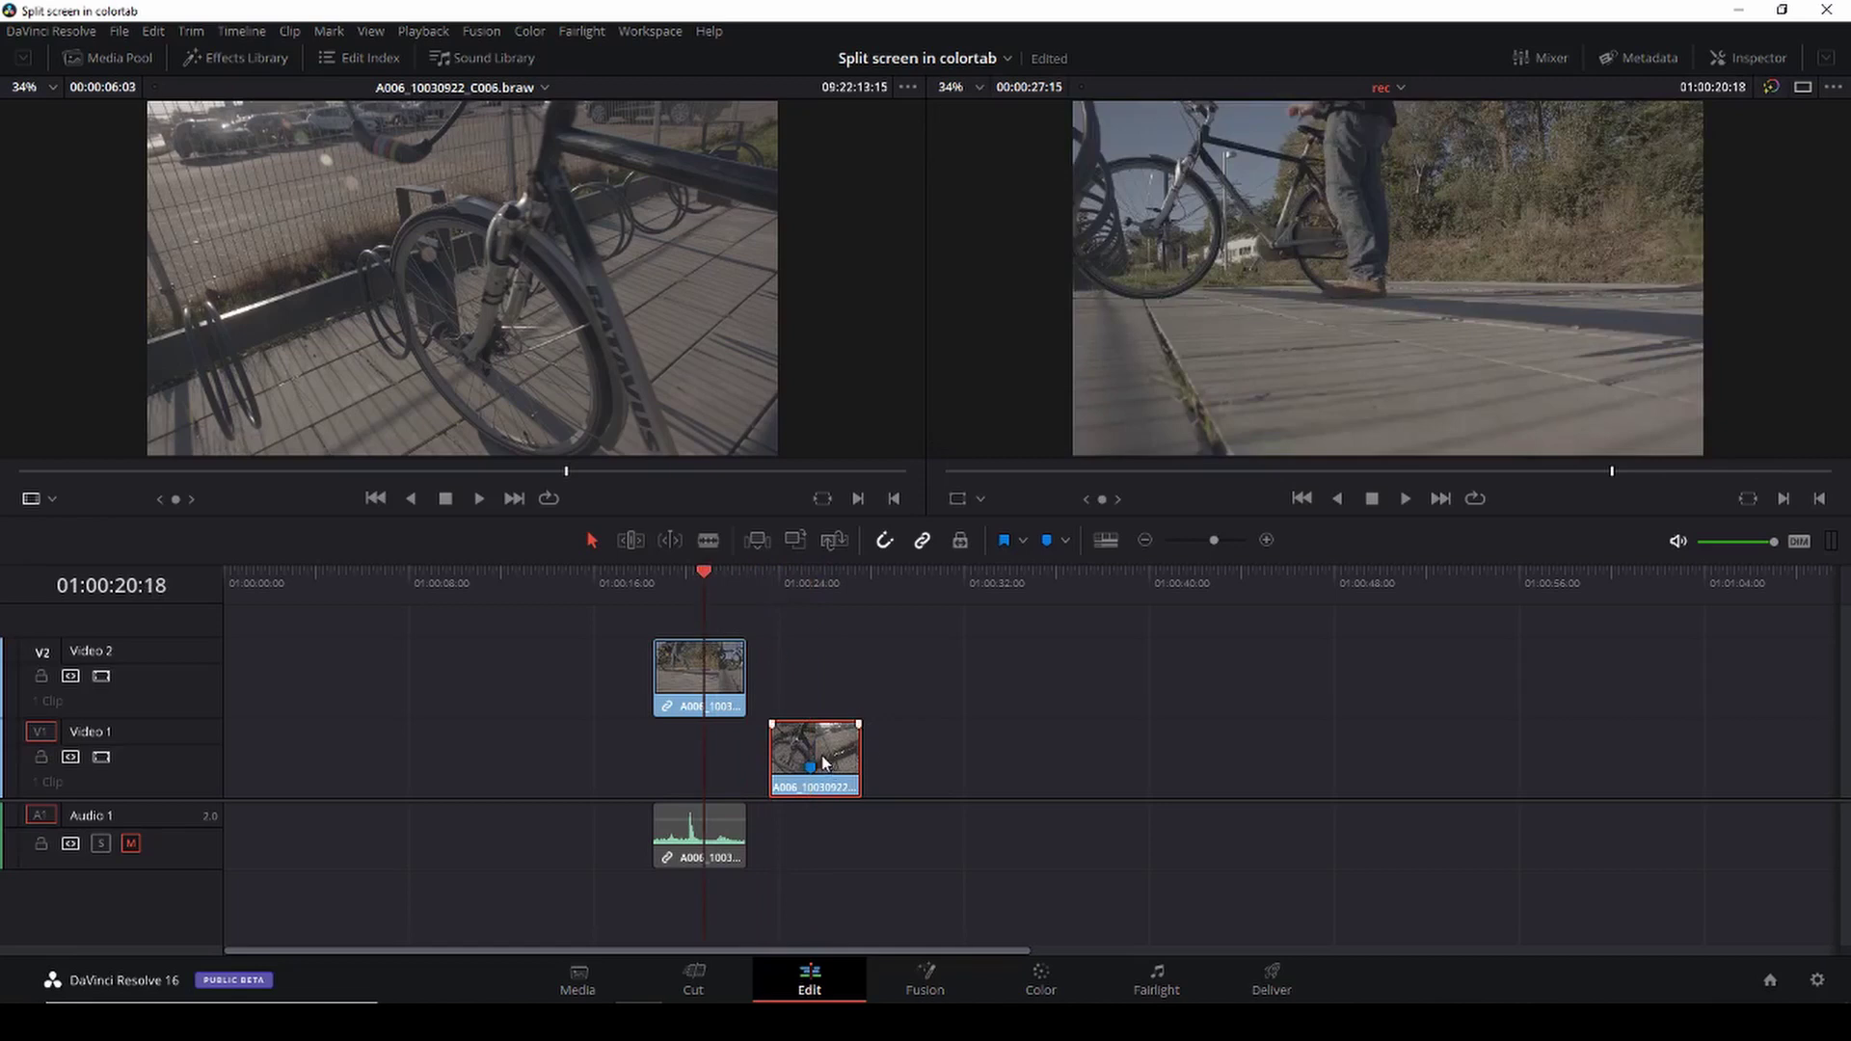
left_click_drag(818, 767, 700, 762)
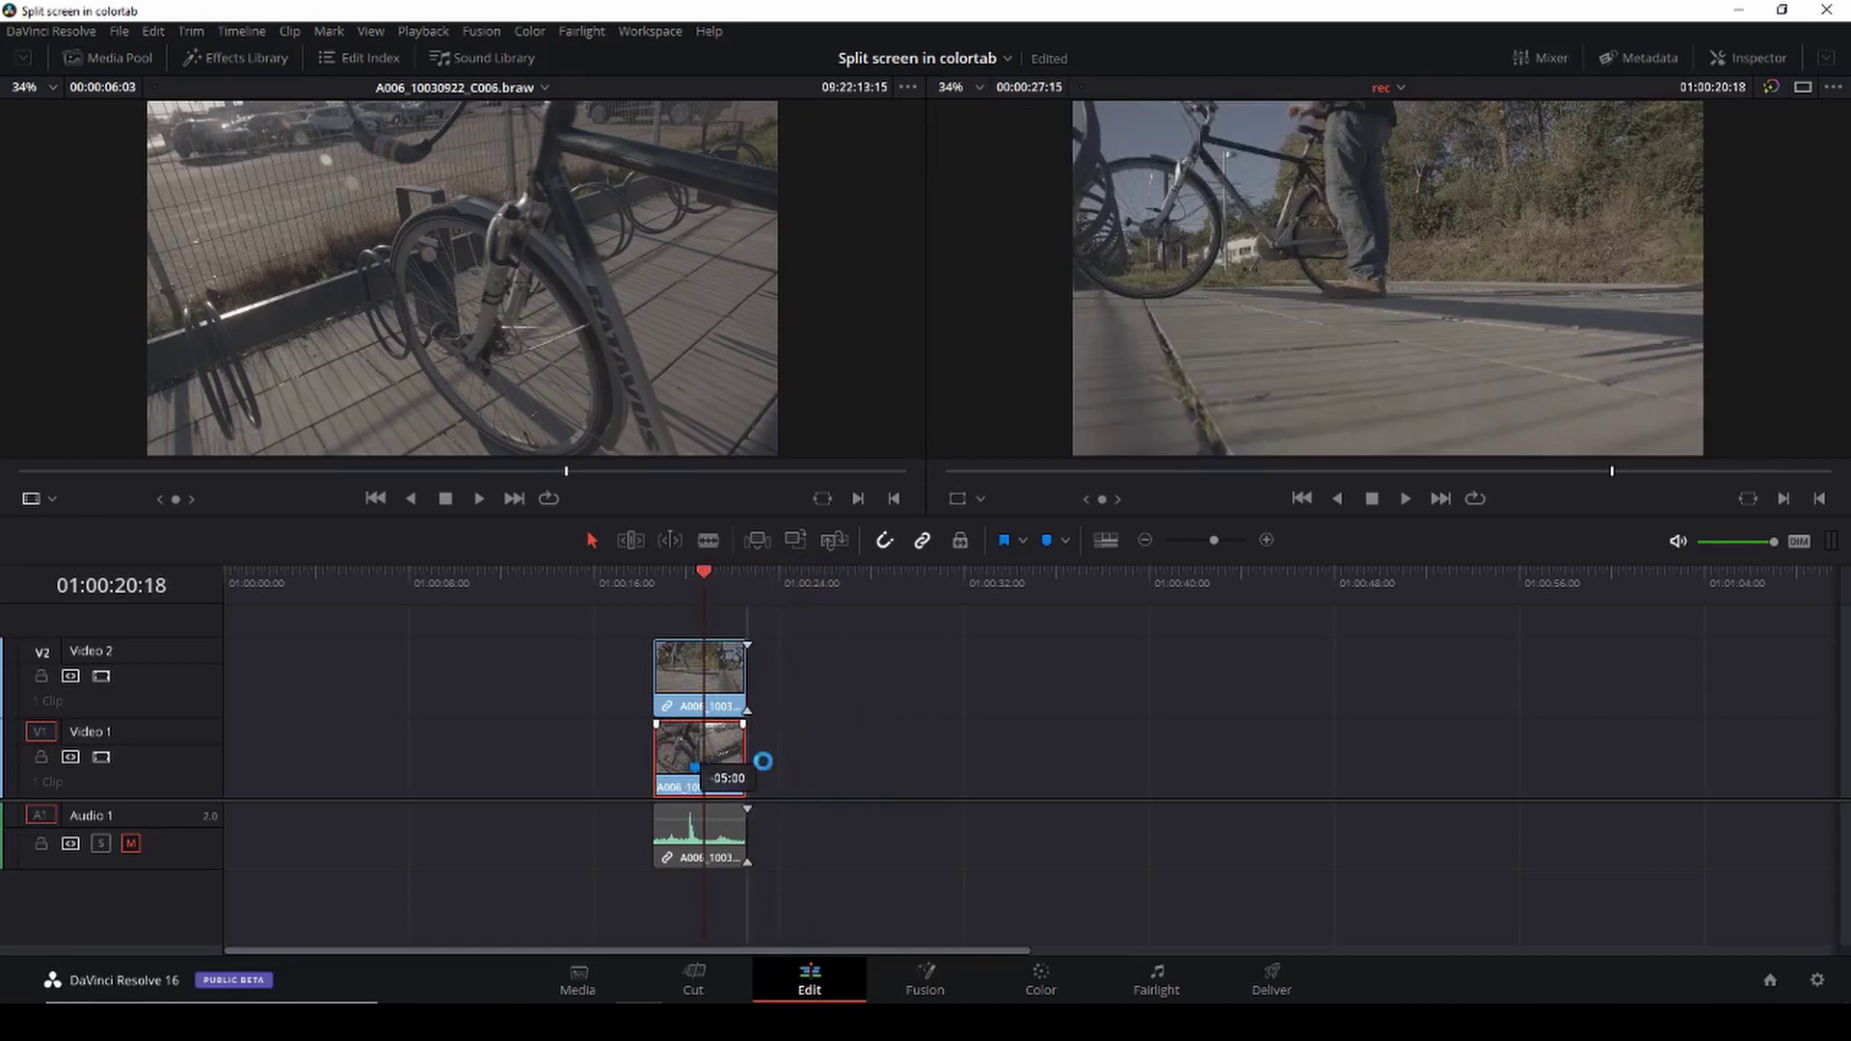
key("d")
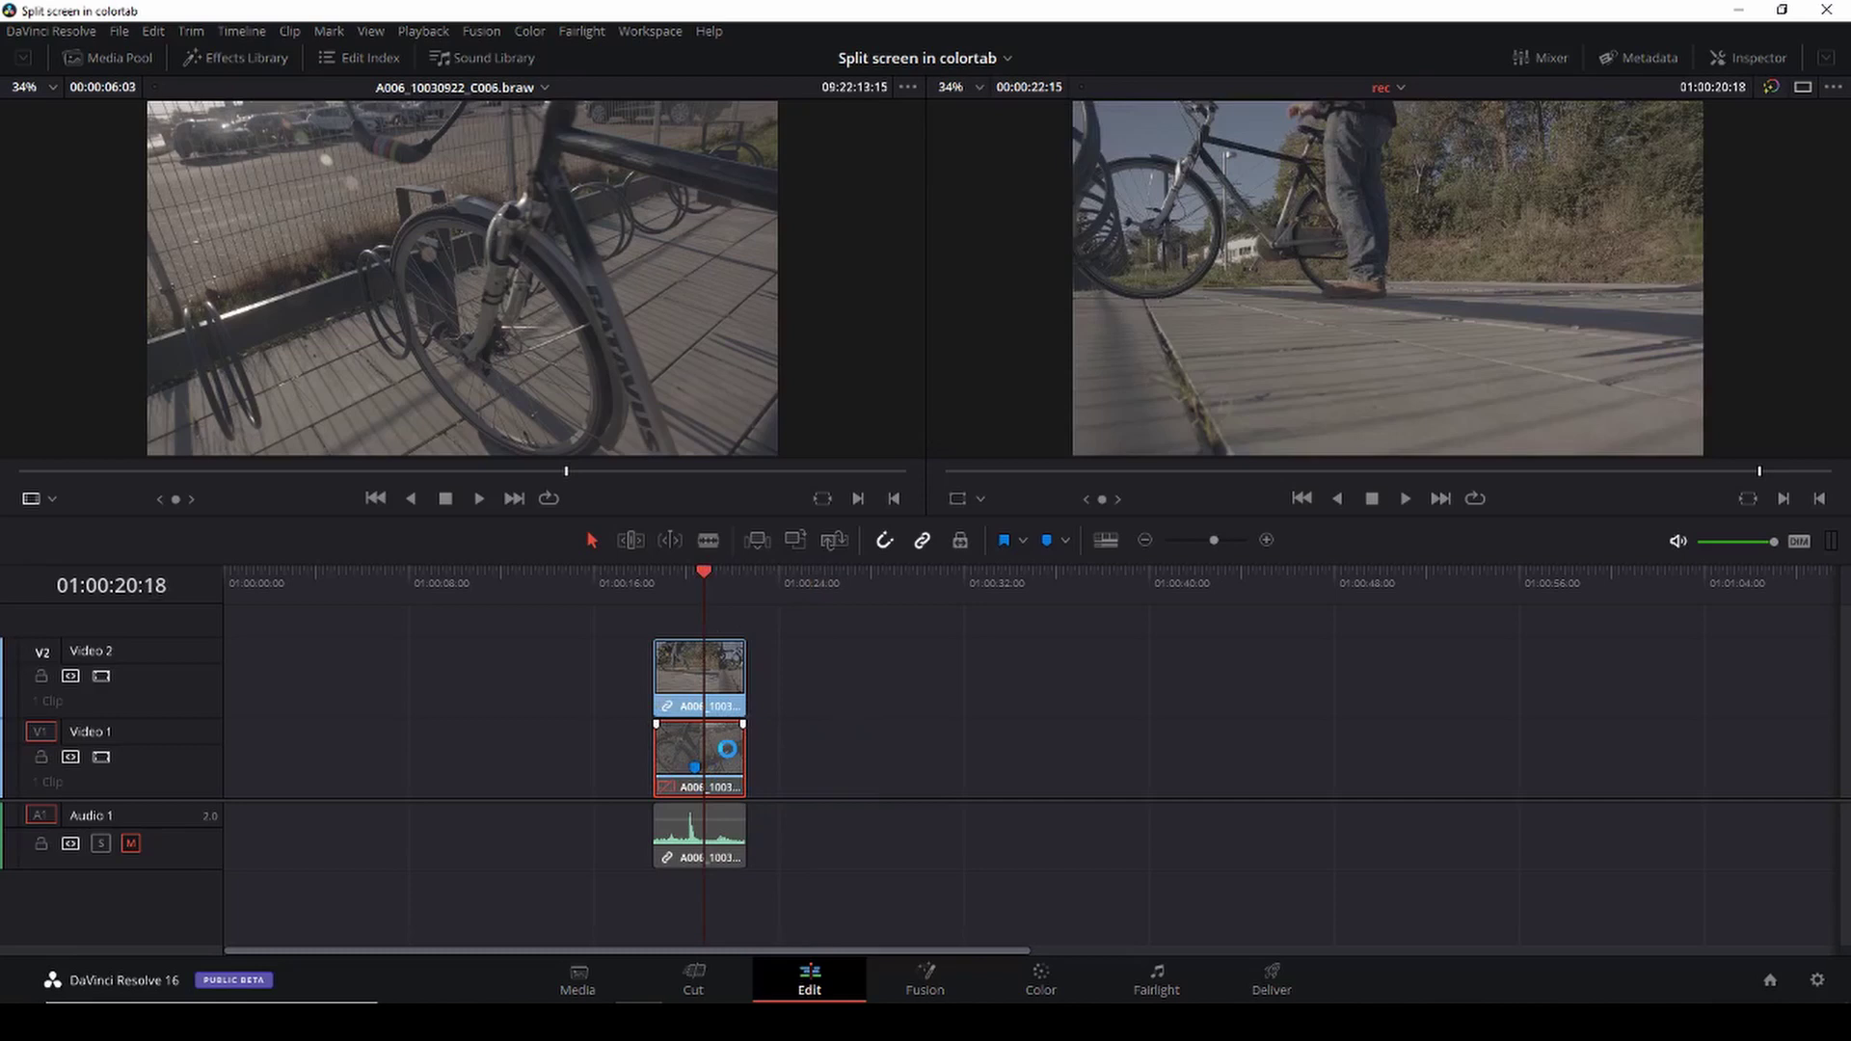
left_click(717, 686)
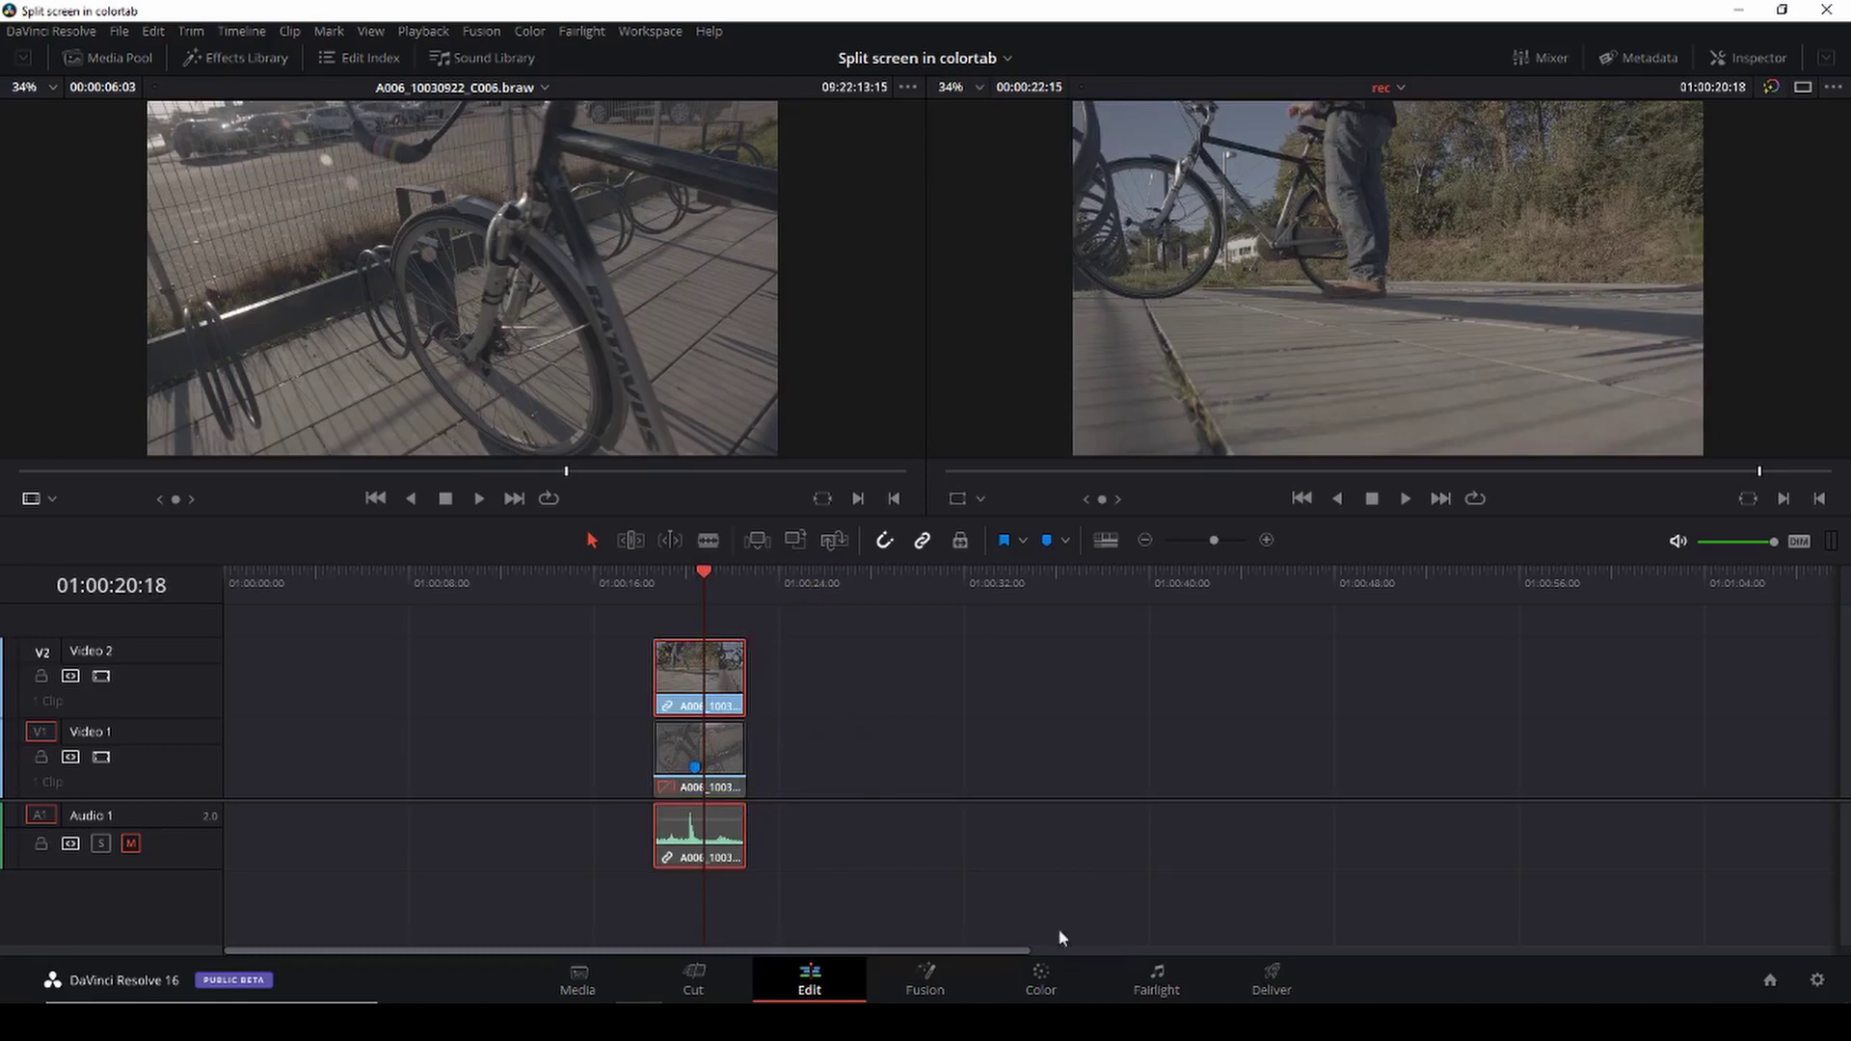
left_click(1037, 978)
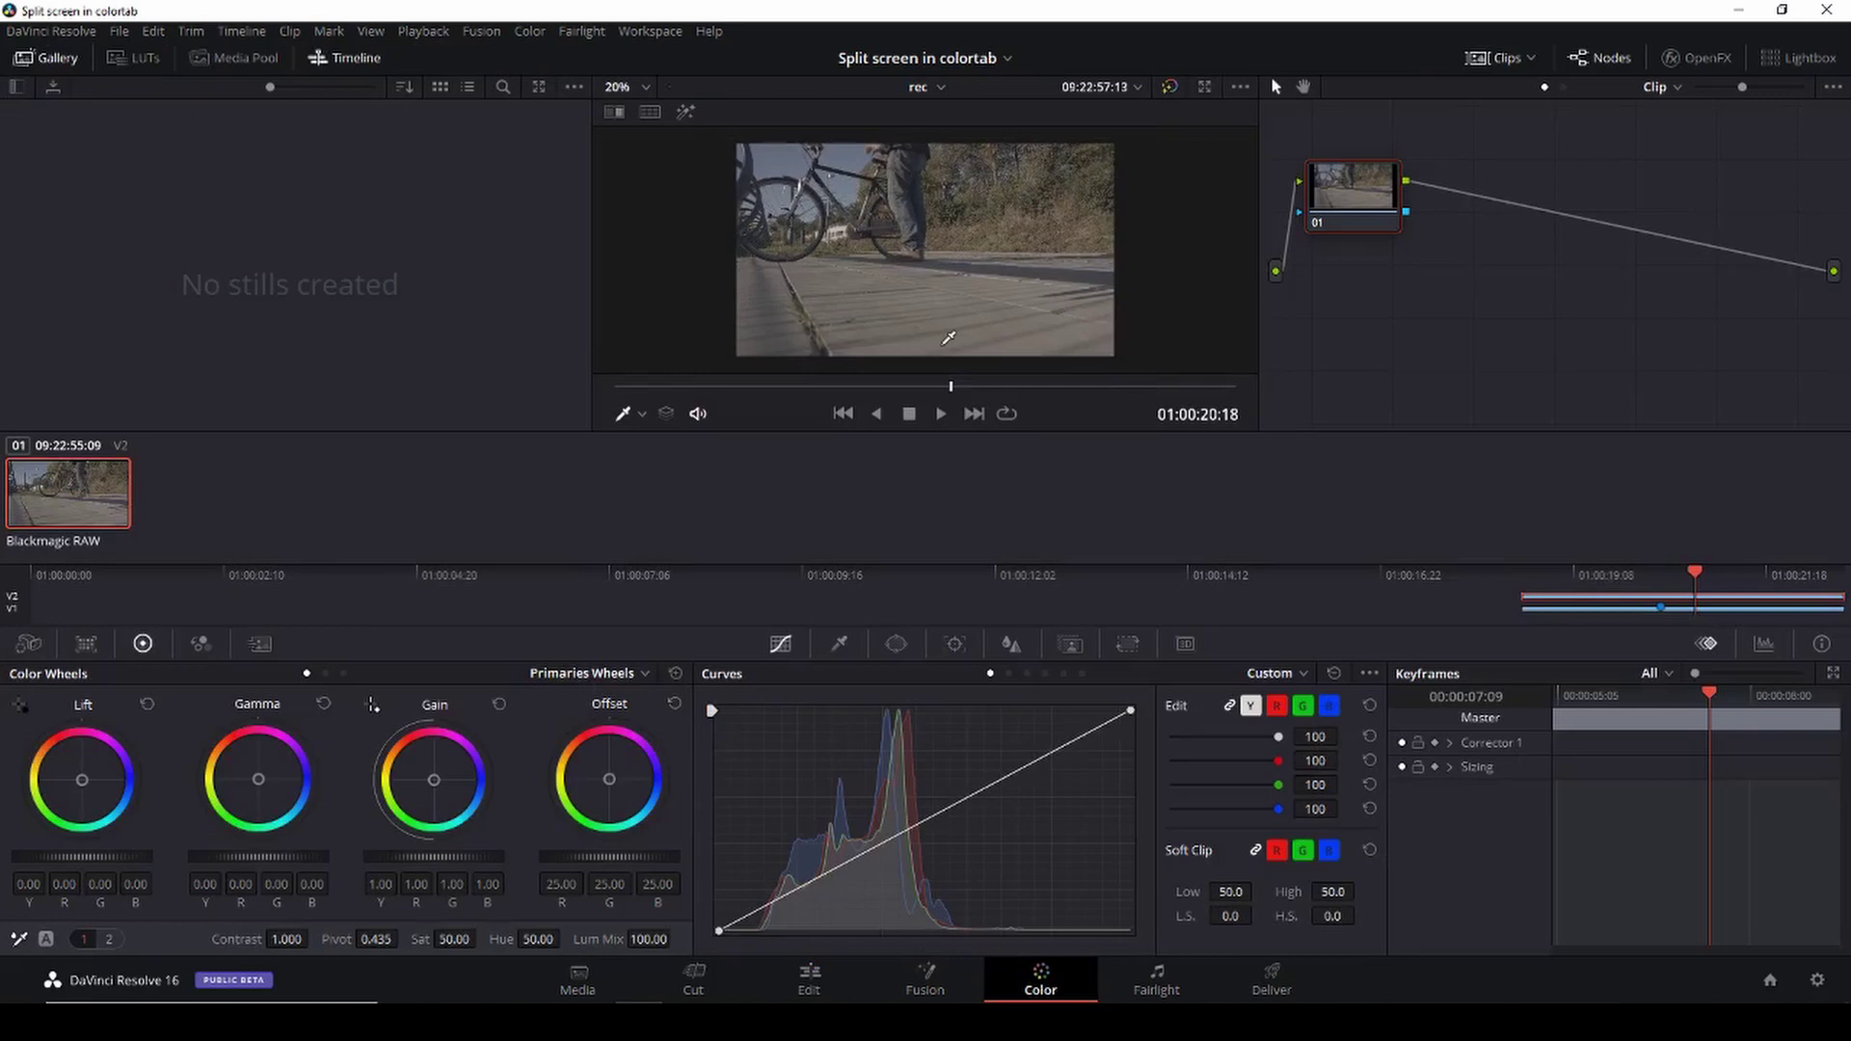
- Draw a triangular Curve window on the top clip along the diagonal
left_click(894, 643)
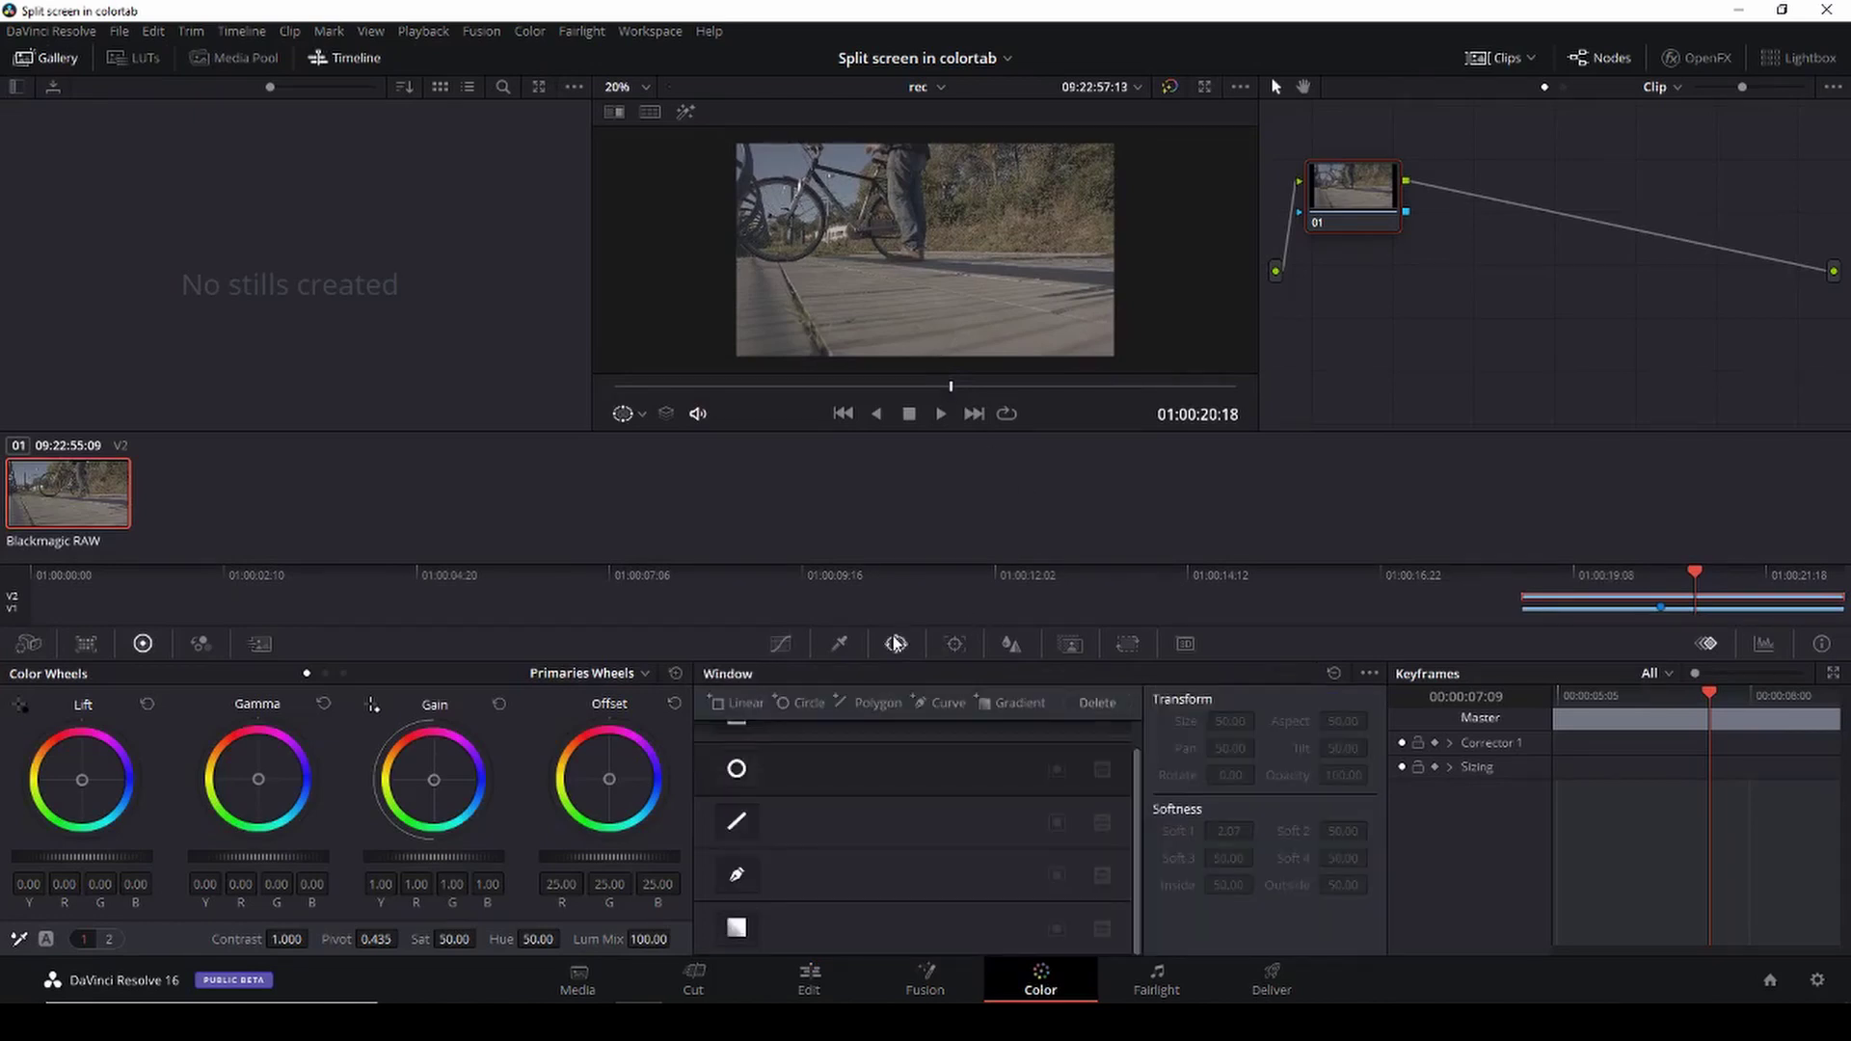
left_click(738, 874)
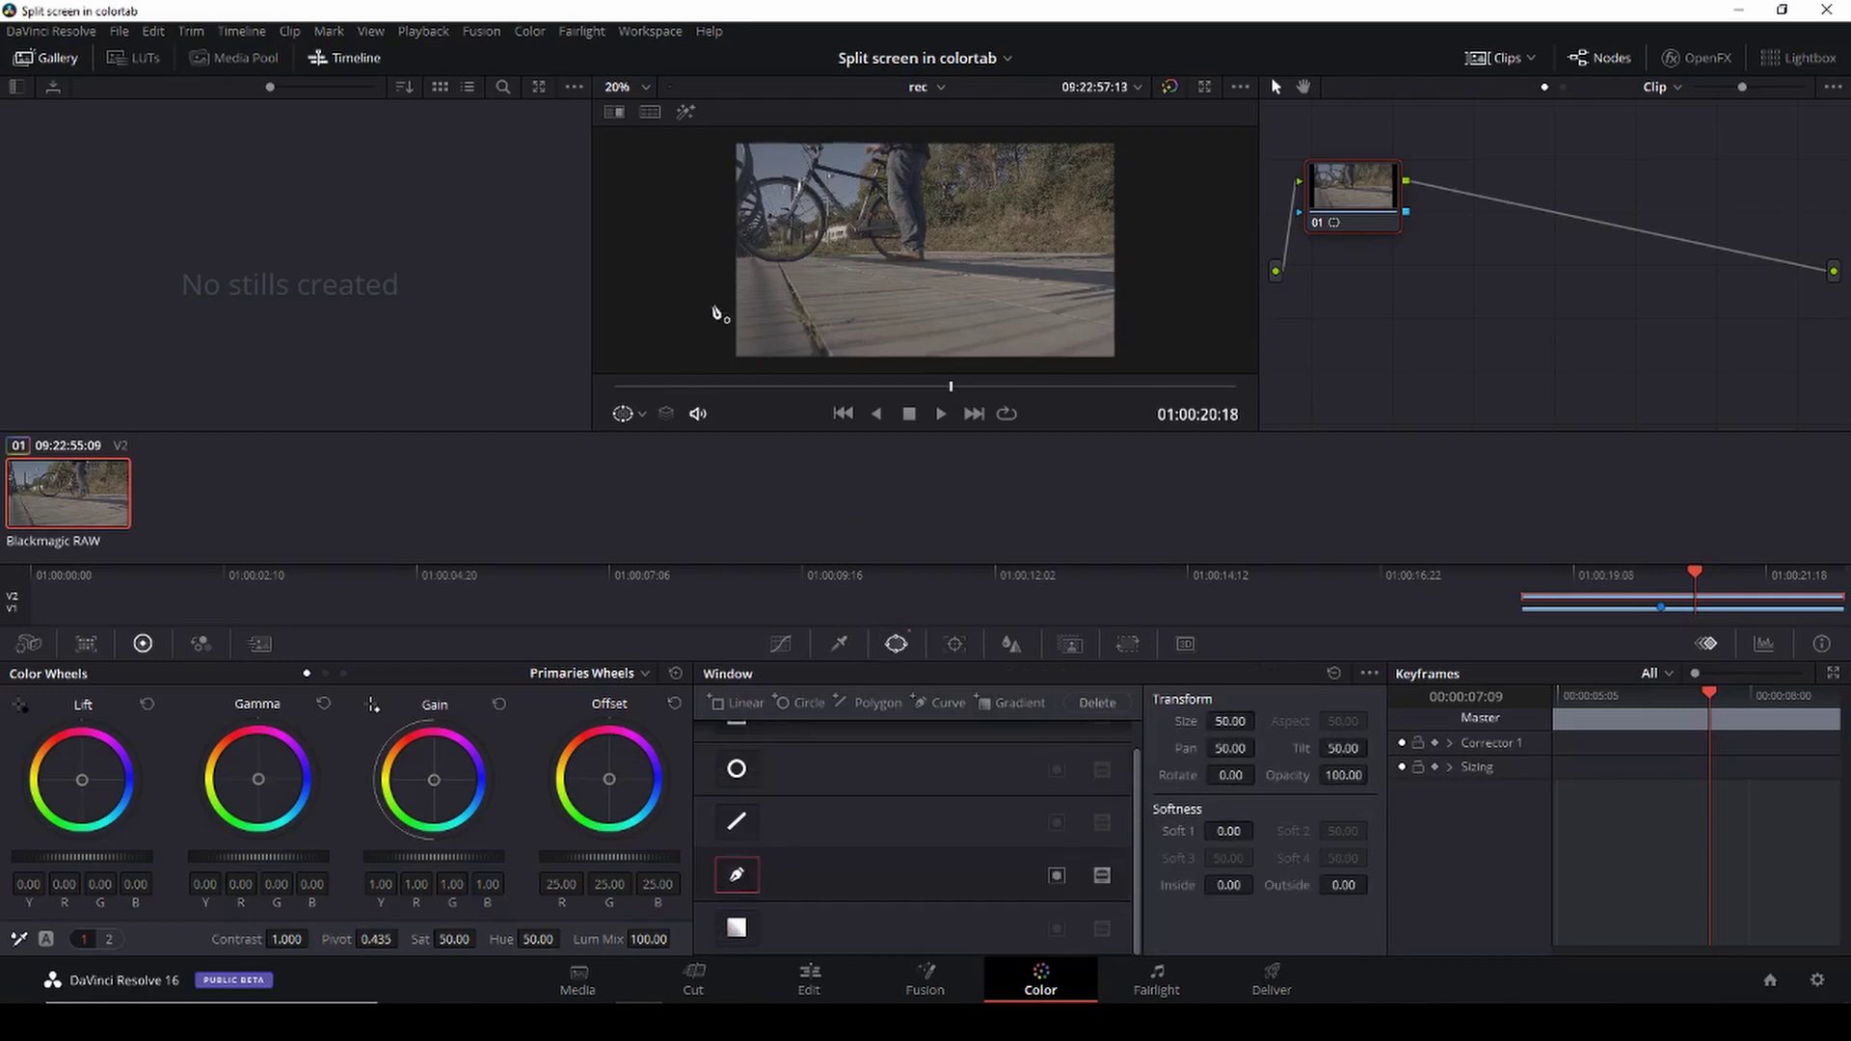
scroll(719, 311, "down", 1)
left_click(726, 363)
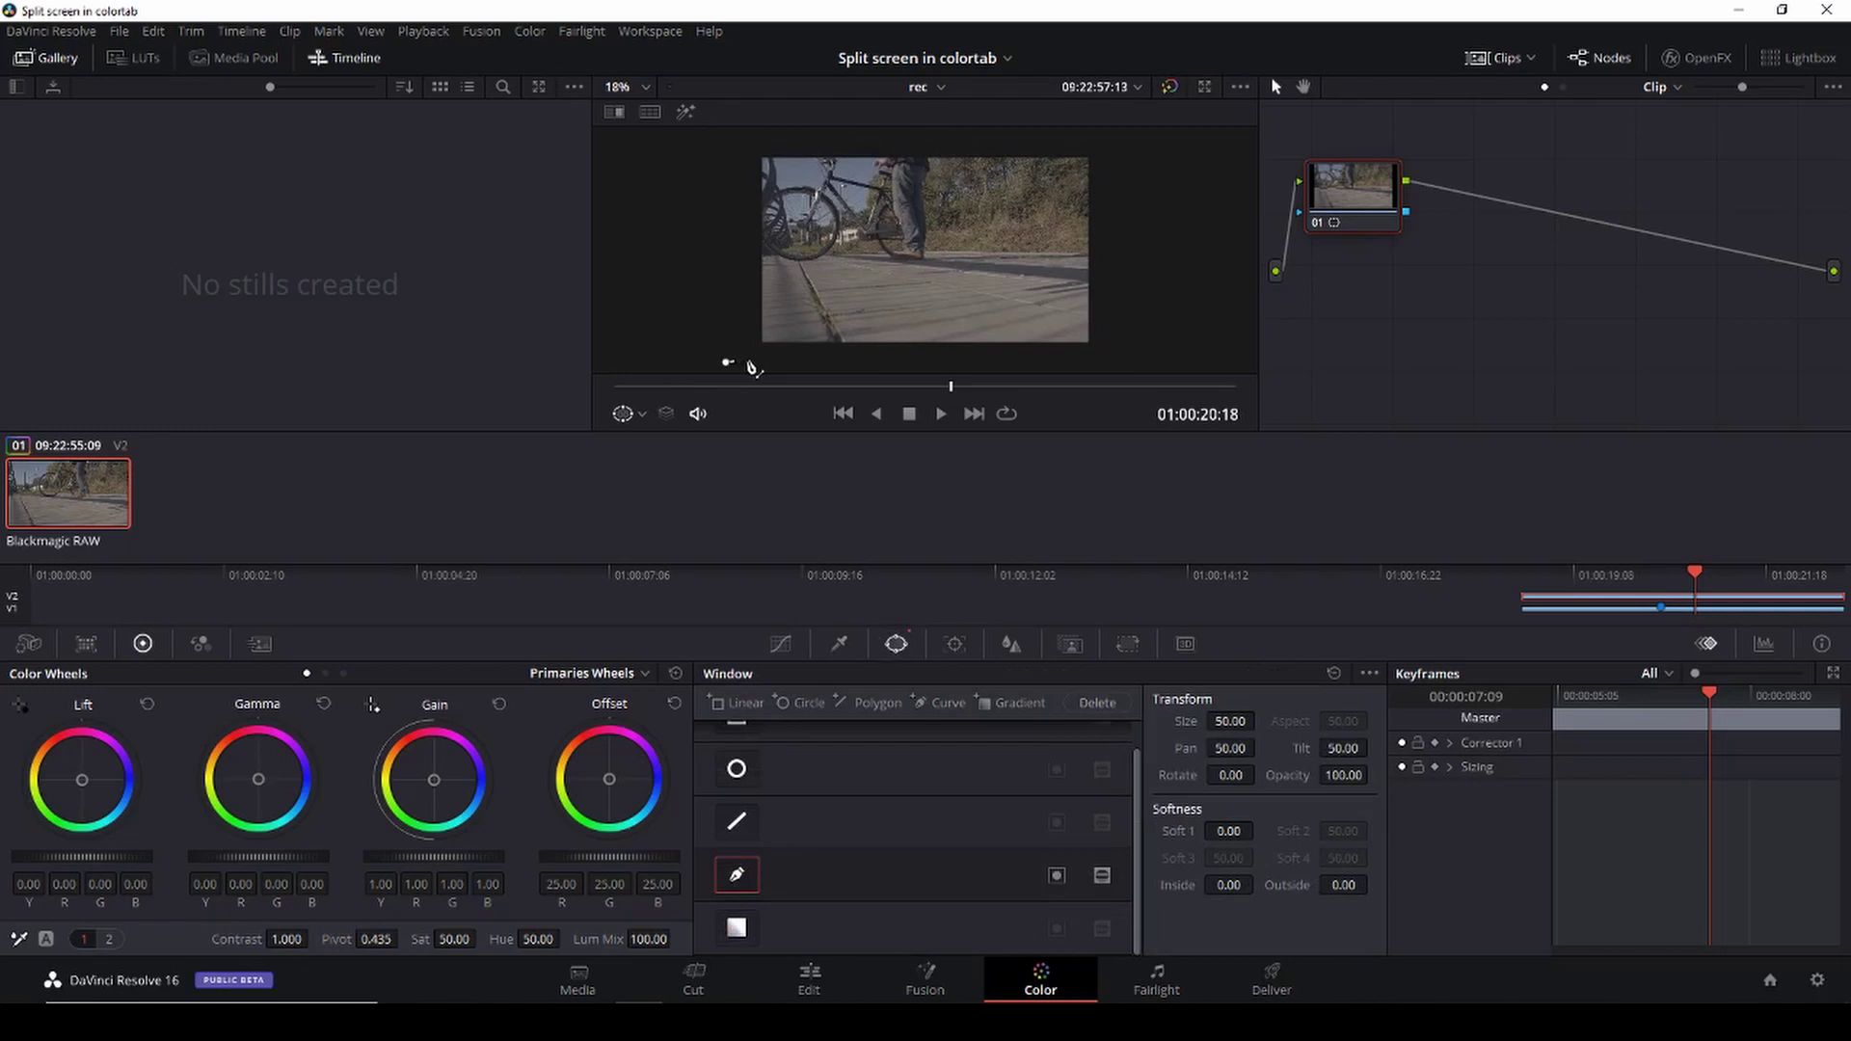
left_click(760, 342)
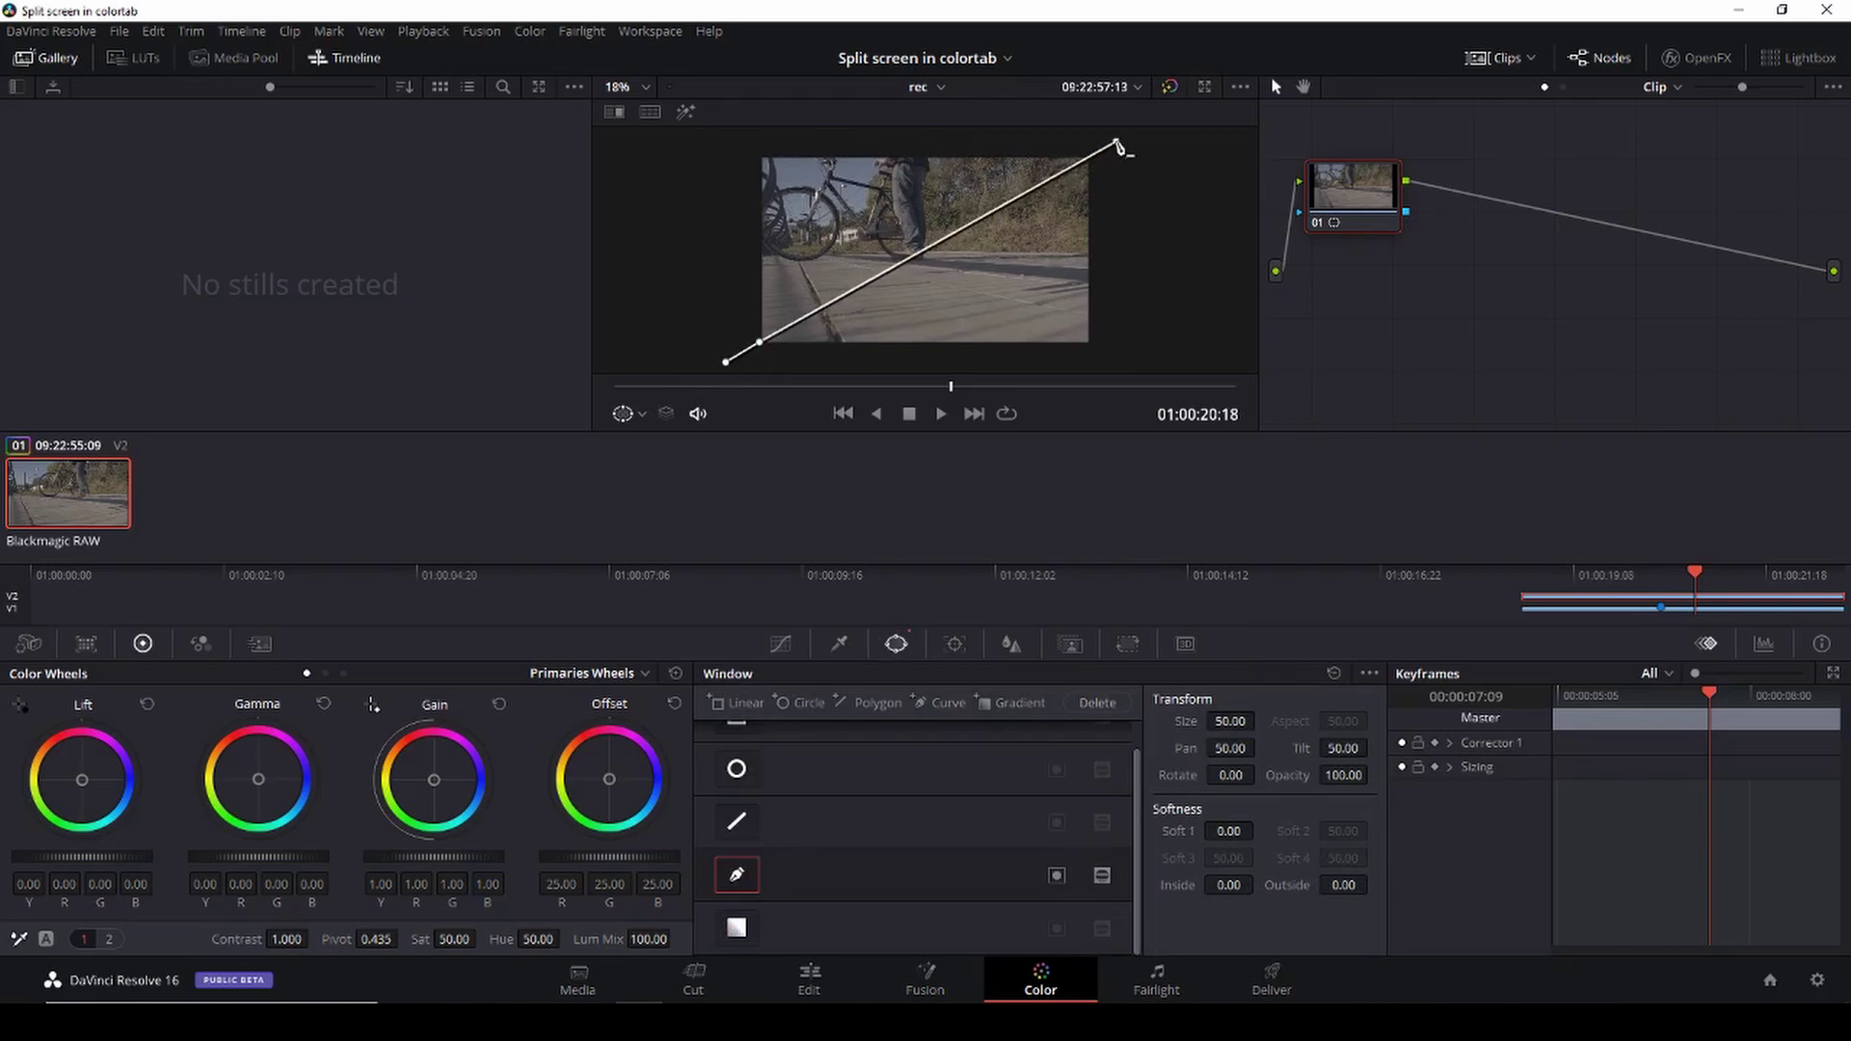
left_click(1116, 142)
left_click(730, 141)
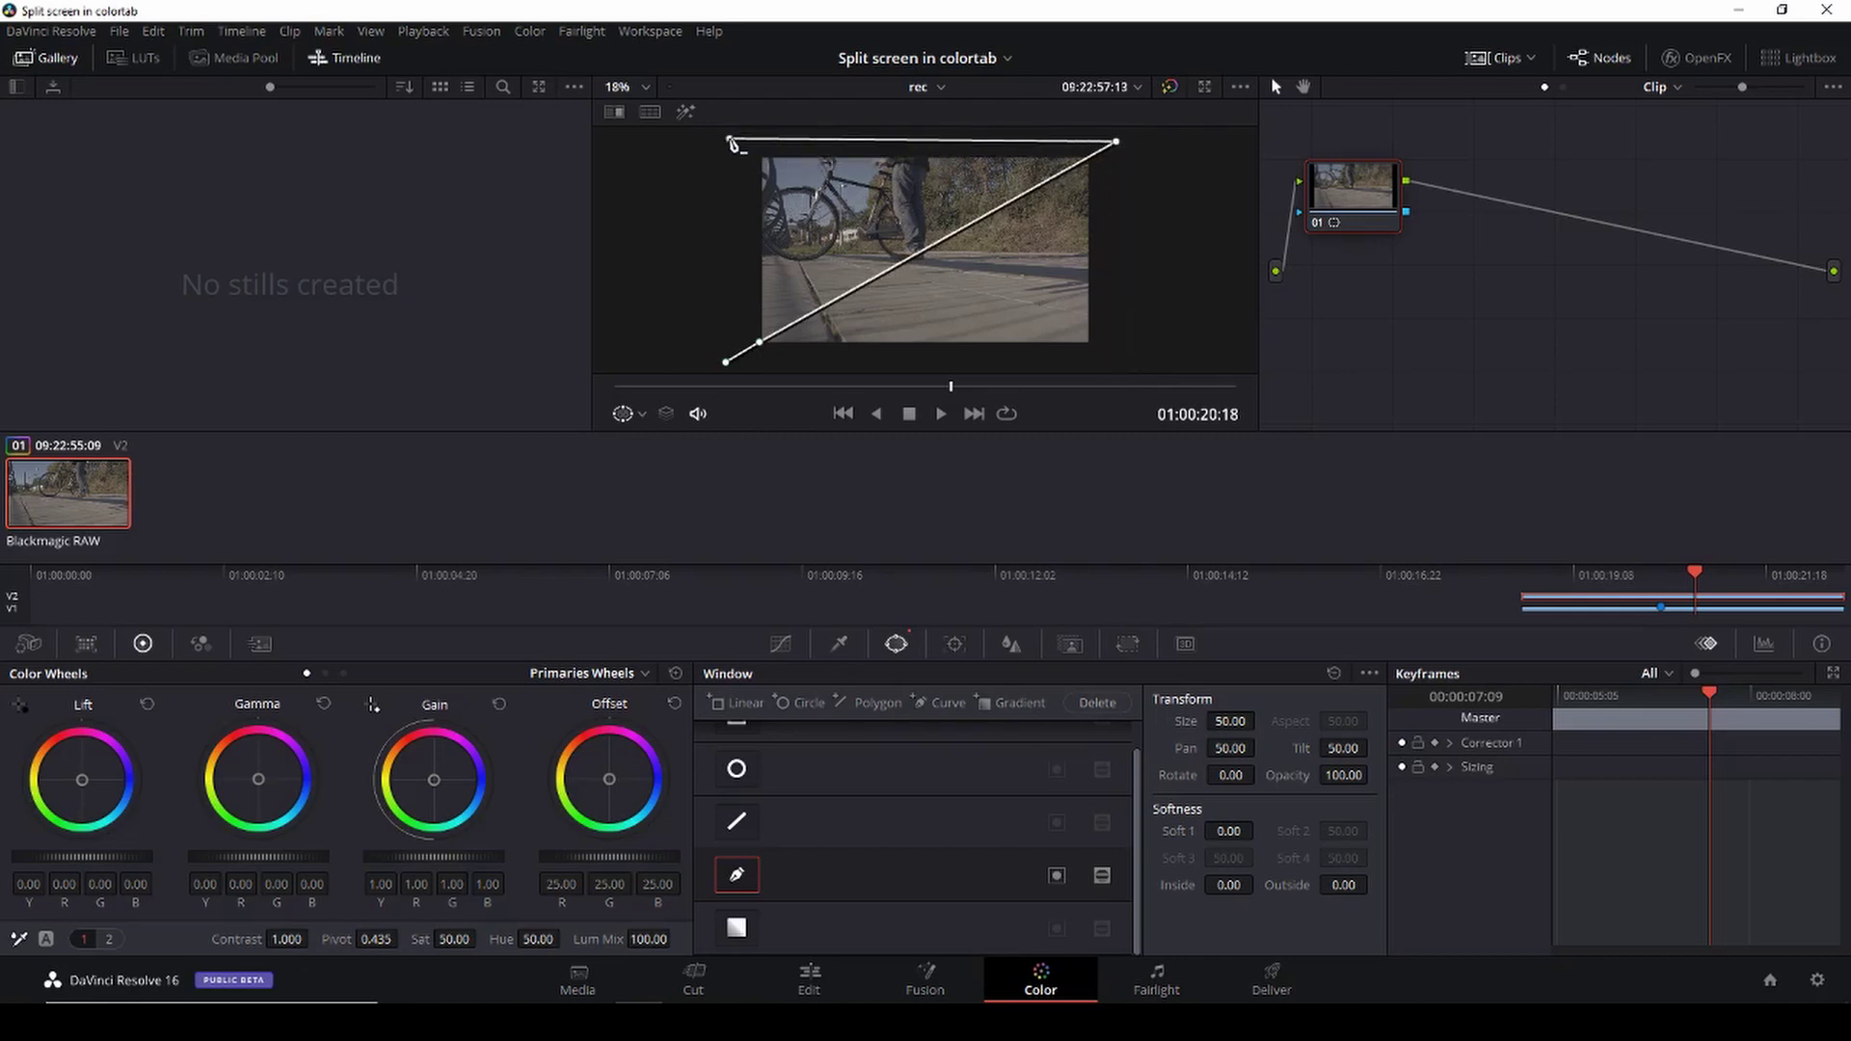
left_click(727, 364)
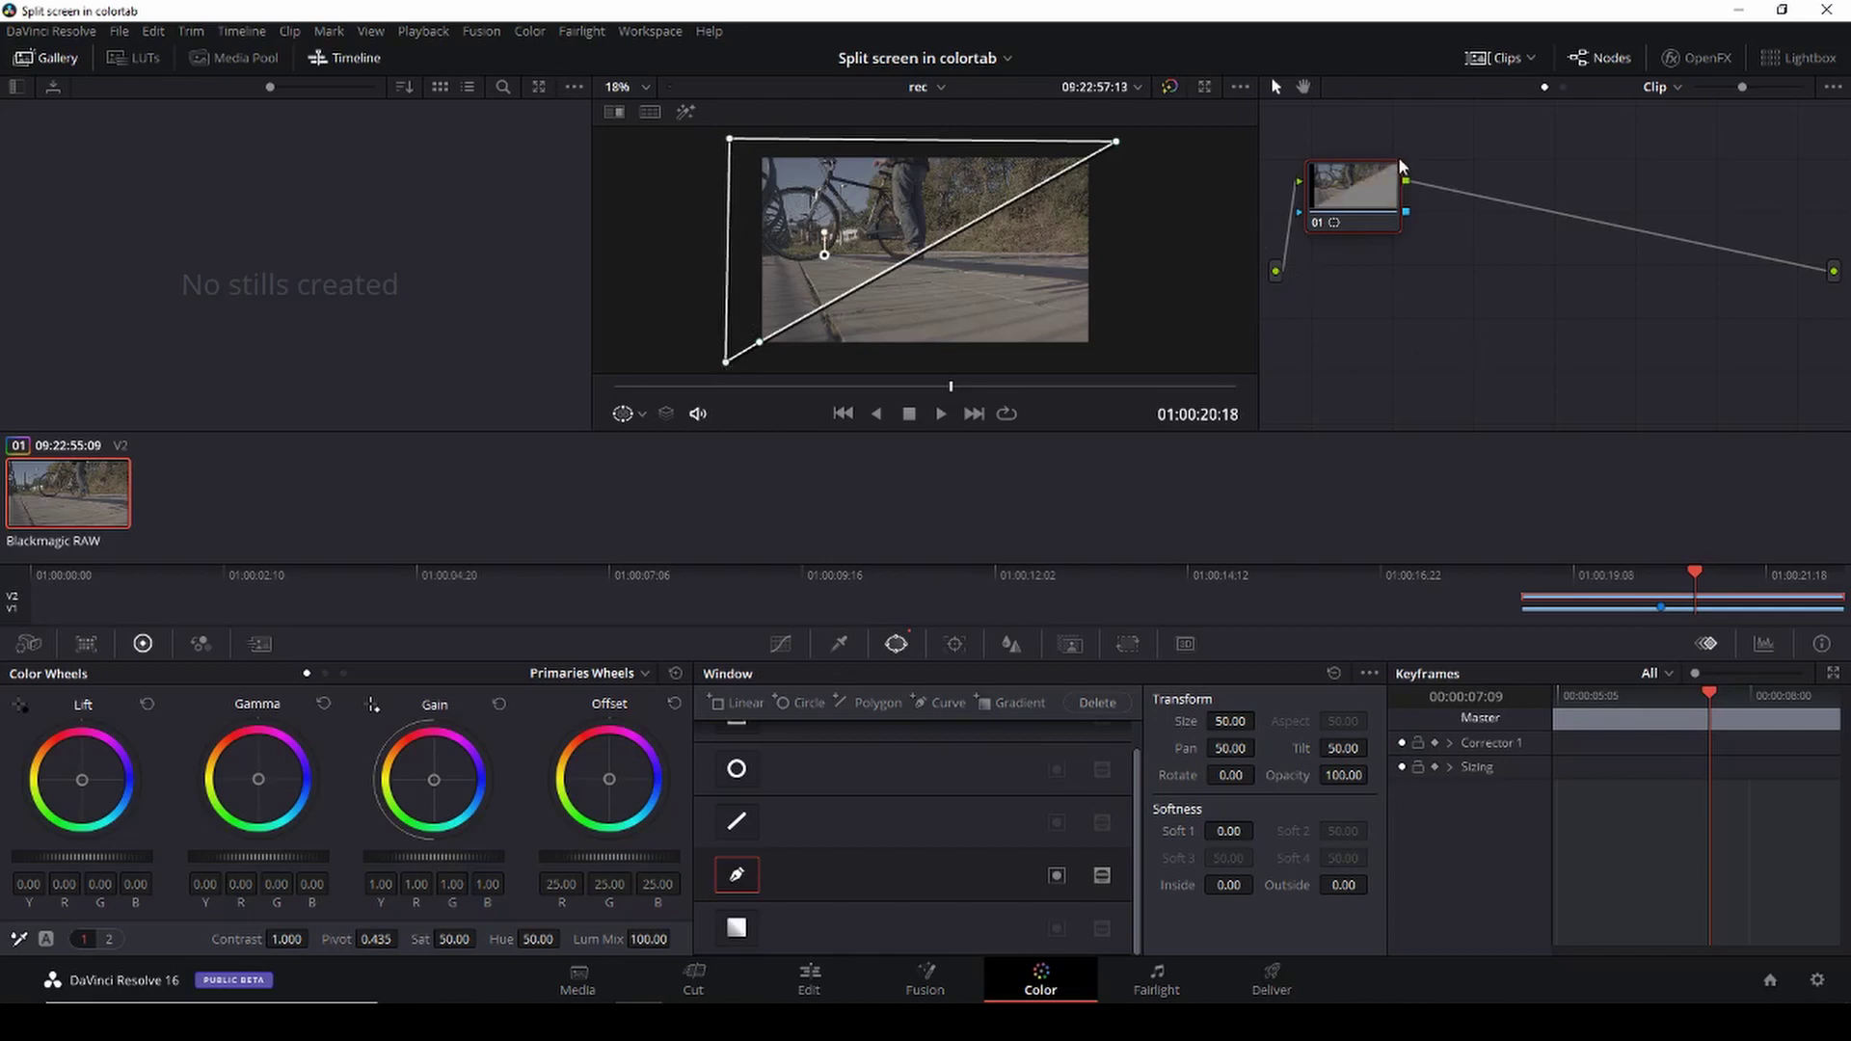
- Add an Alpha Output and link the node to it so the lower-right half turns transparent
right_click(1420, 307)
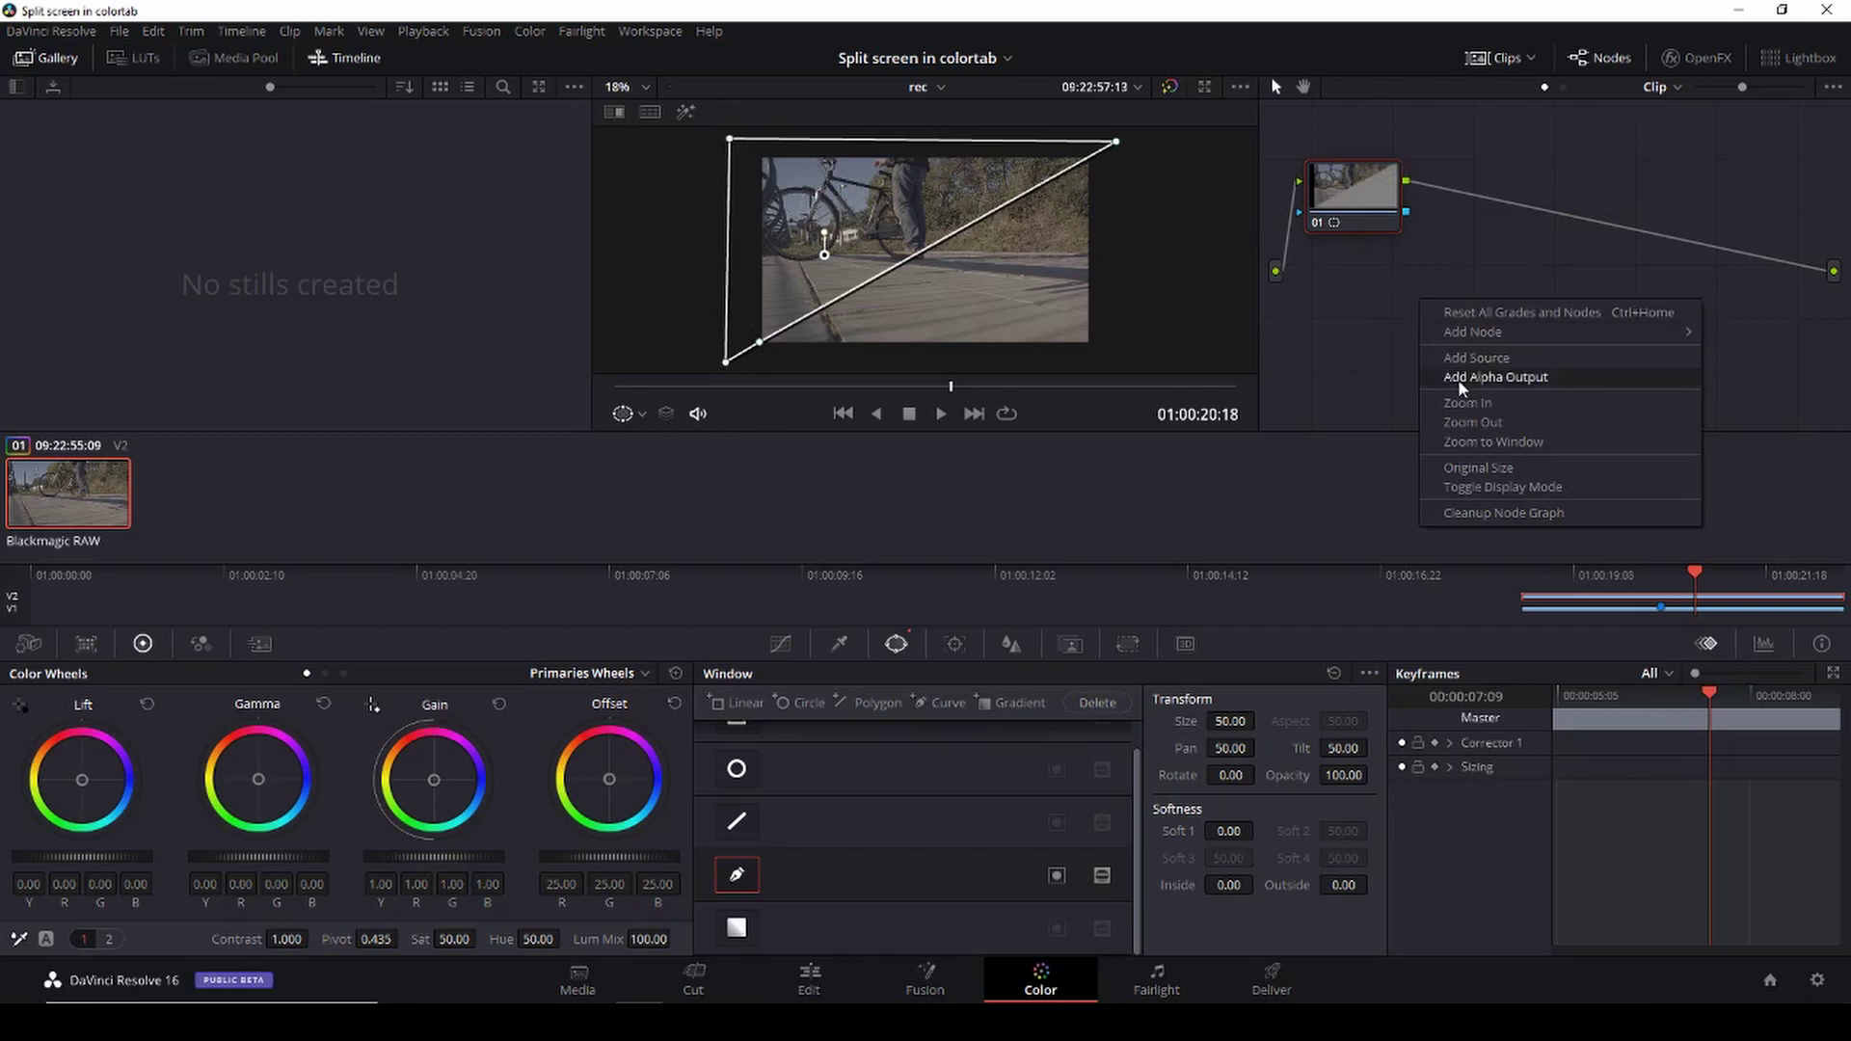
left_click(1502, 381)
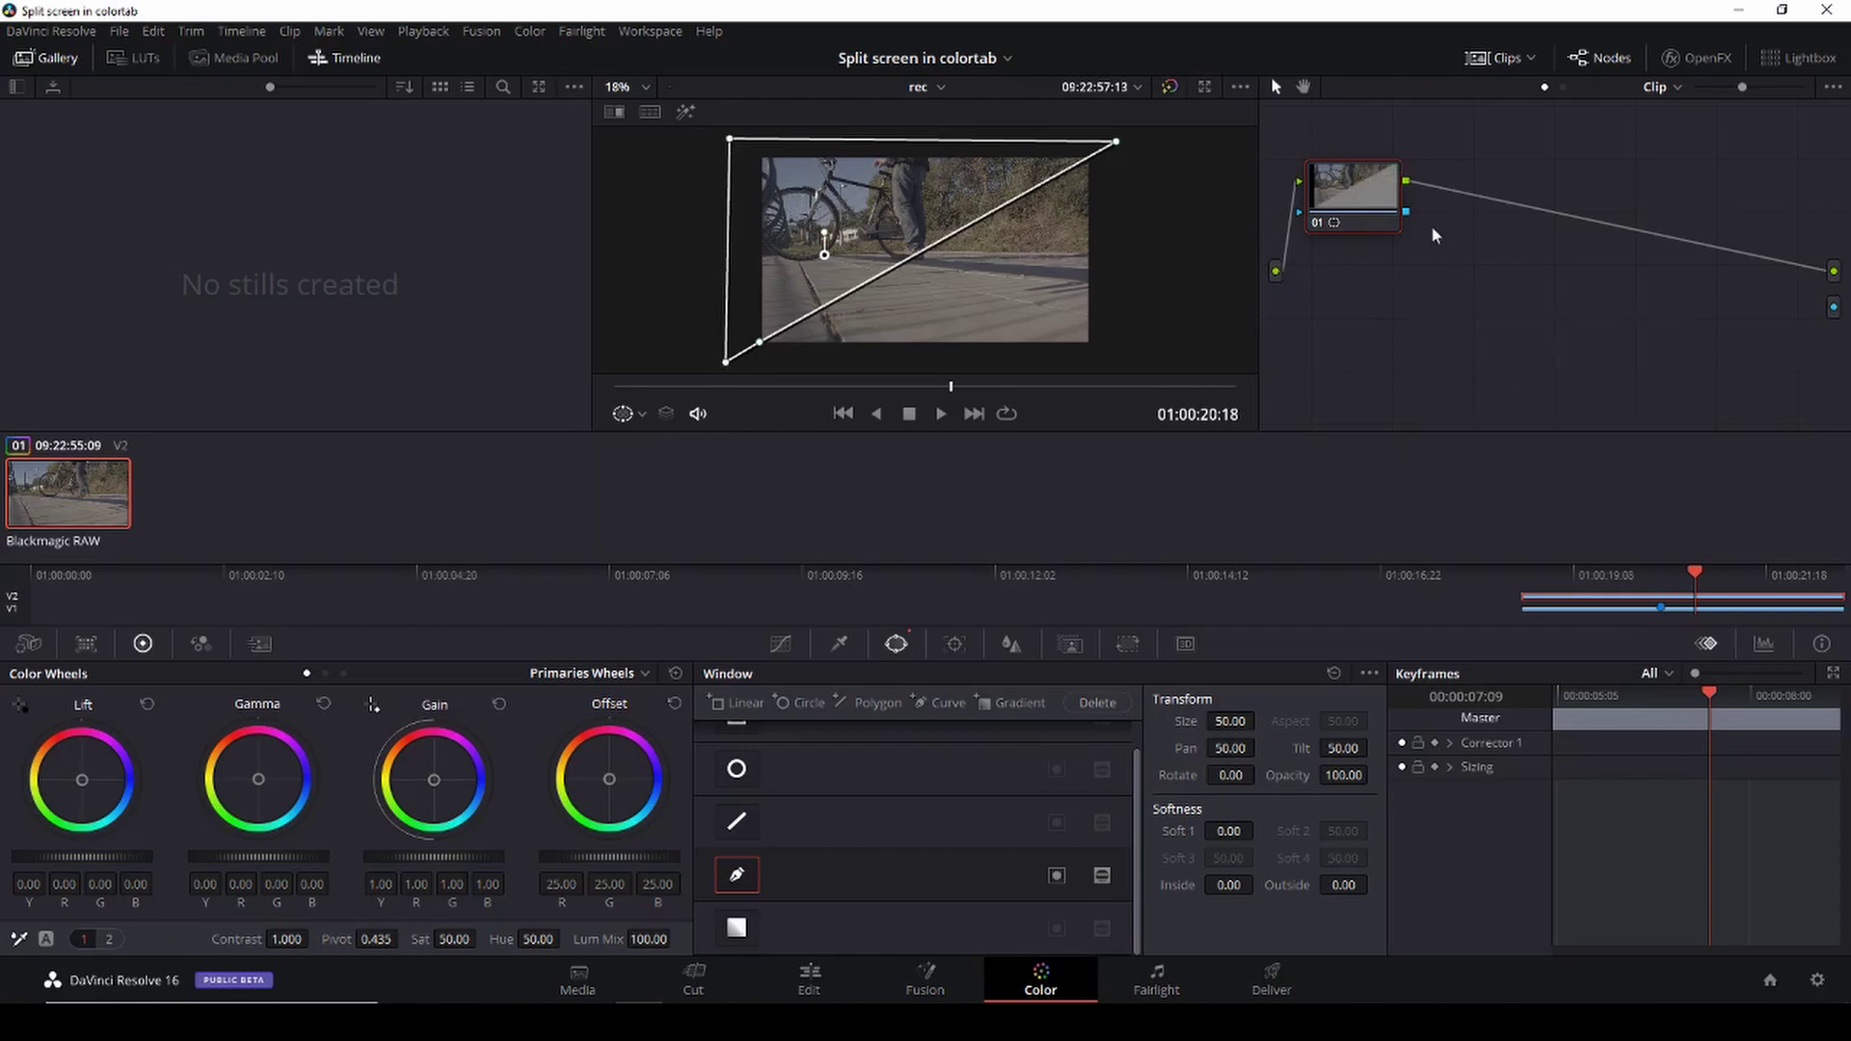
left_click_drag(1406, 212, 1674, 286)
left_click_drag(1834, 309, 1834, 308)
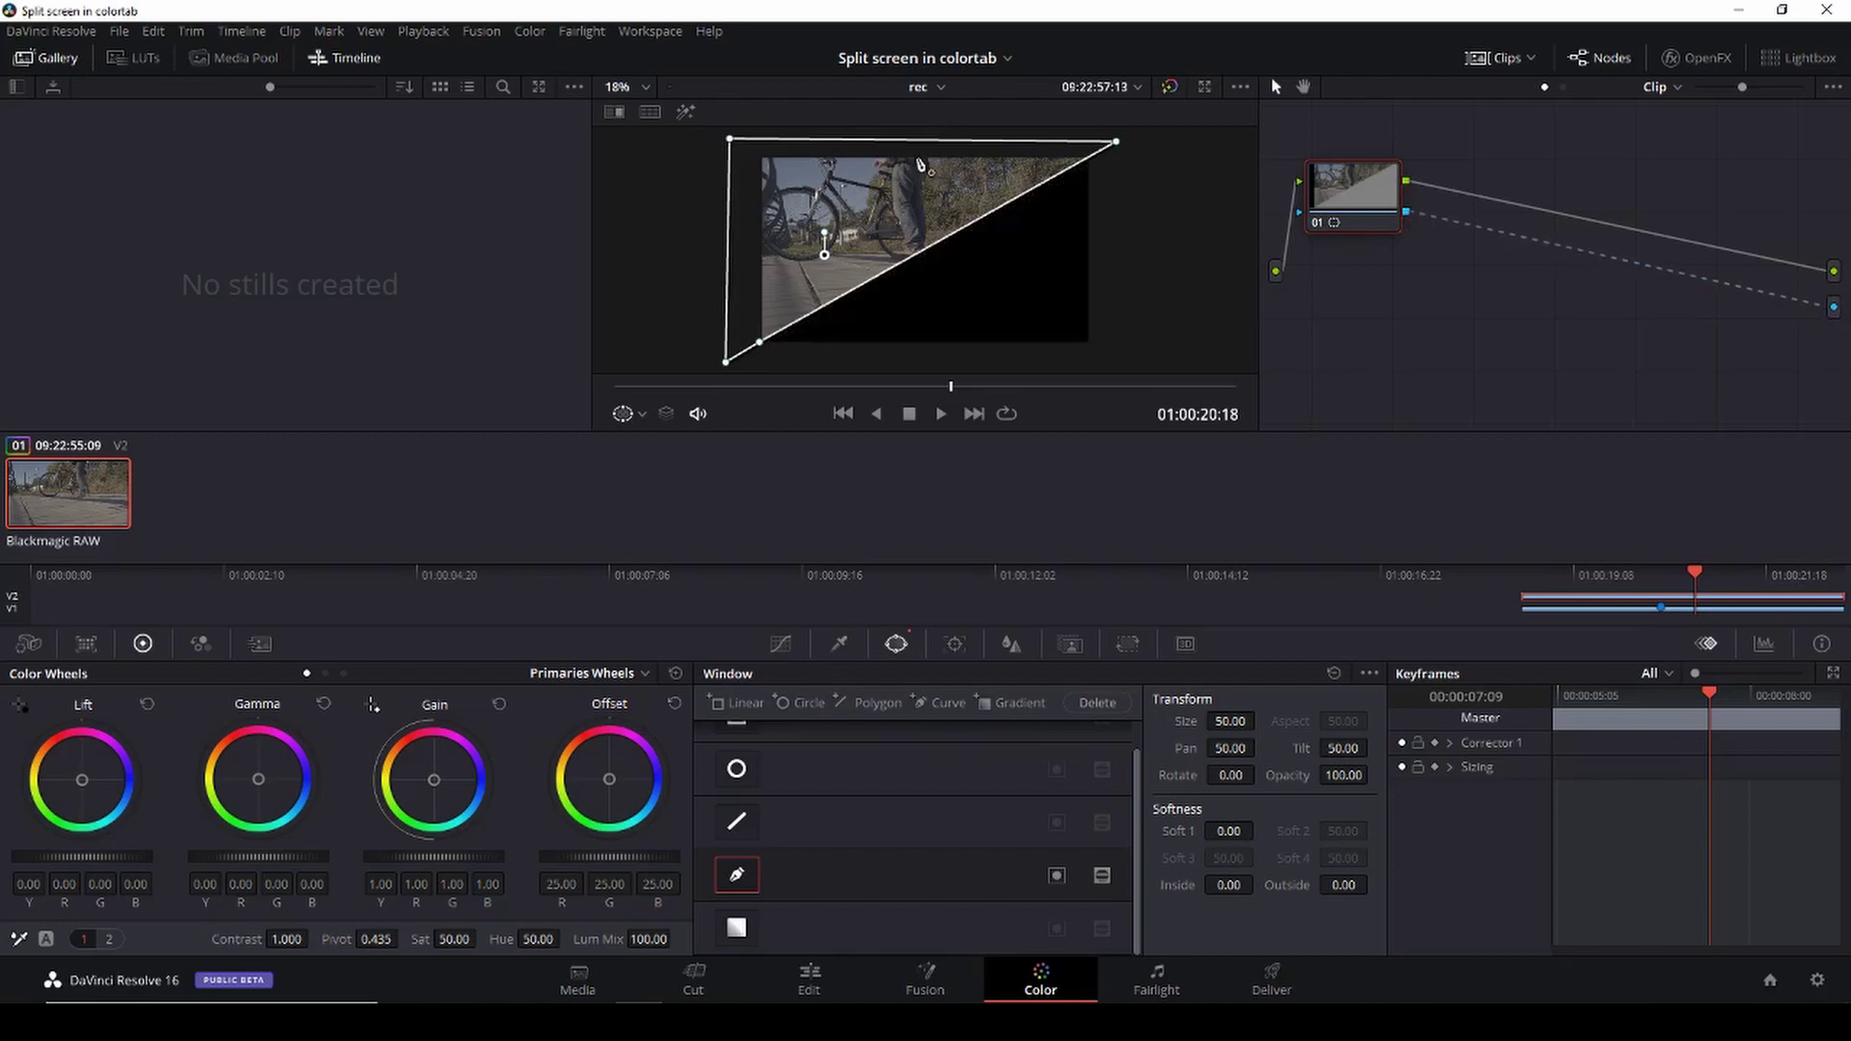
- Back on the Edit page, play the split screen from before the overlap, then save the project
left_click(815, 978)
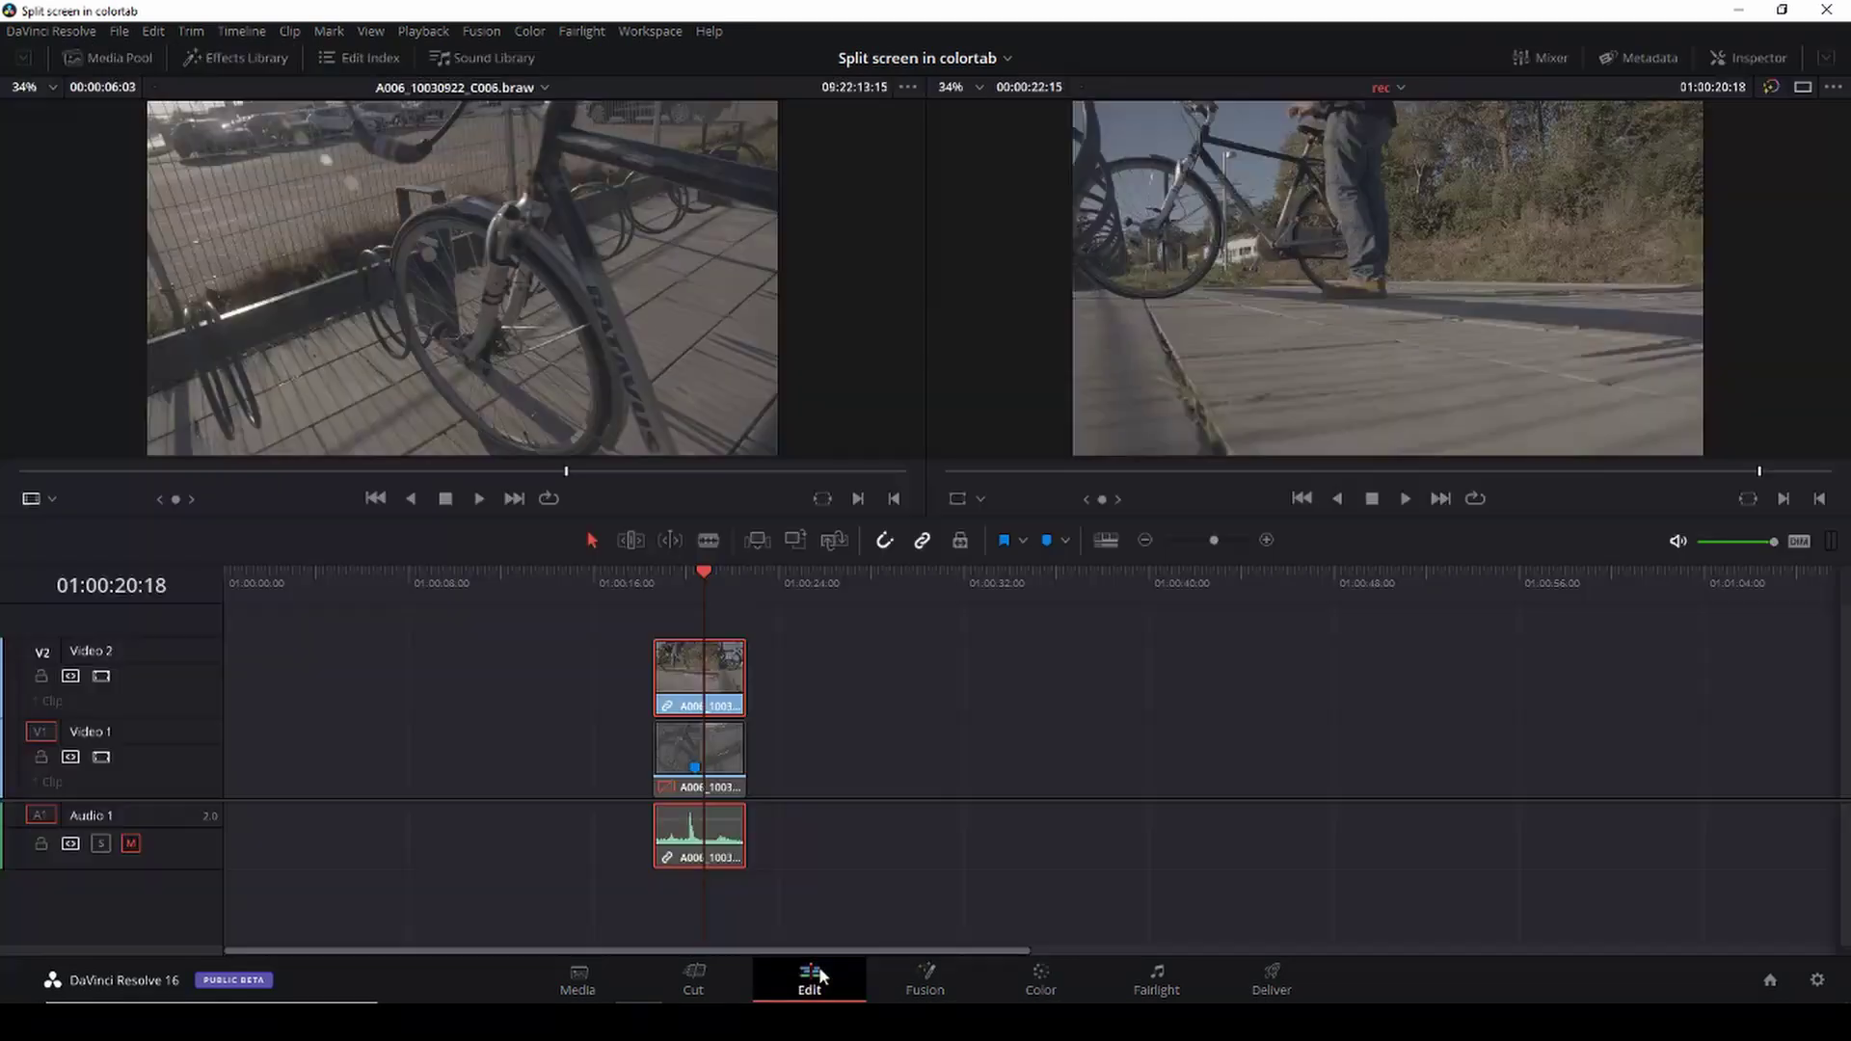
left_click(672, 750)
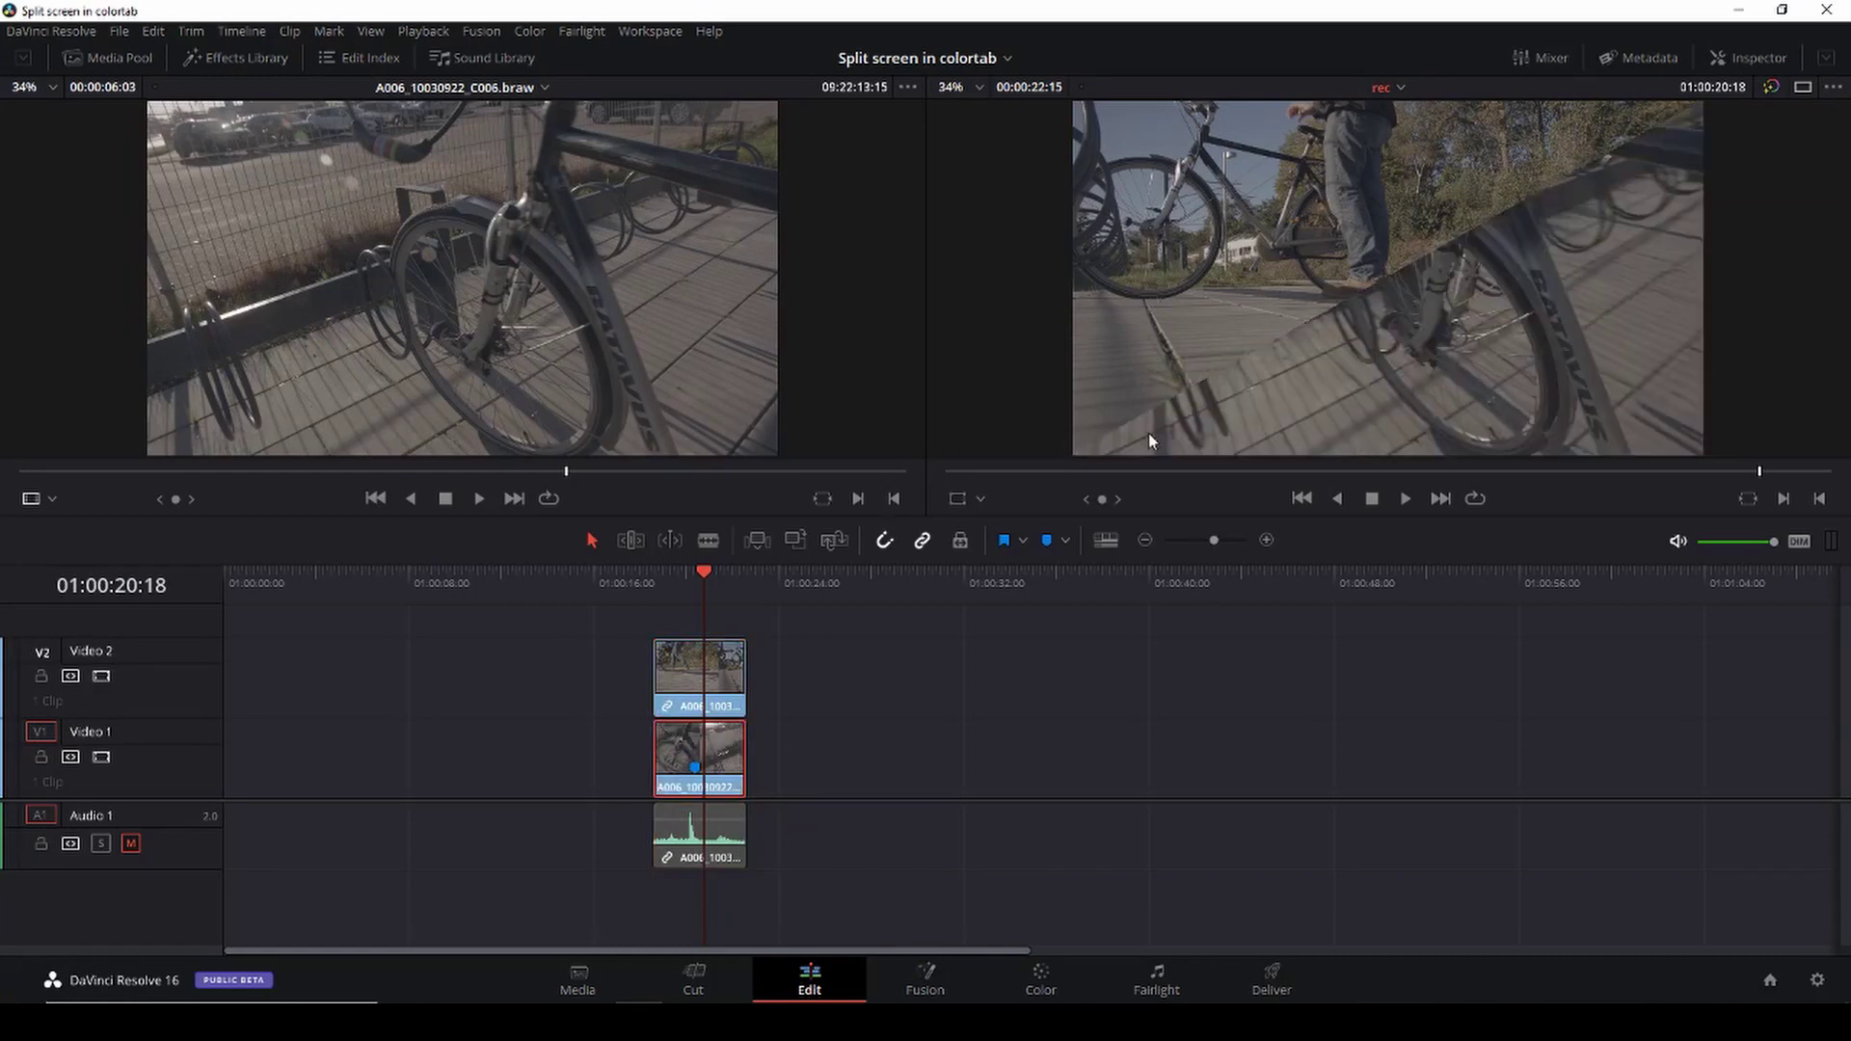
left_click_drag(694, 576, 657, 581)
key("space")
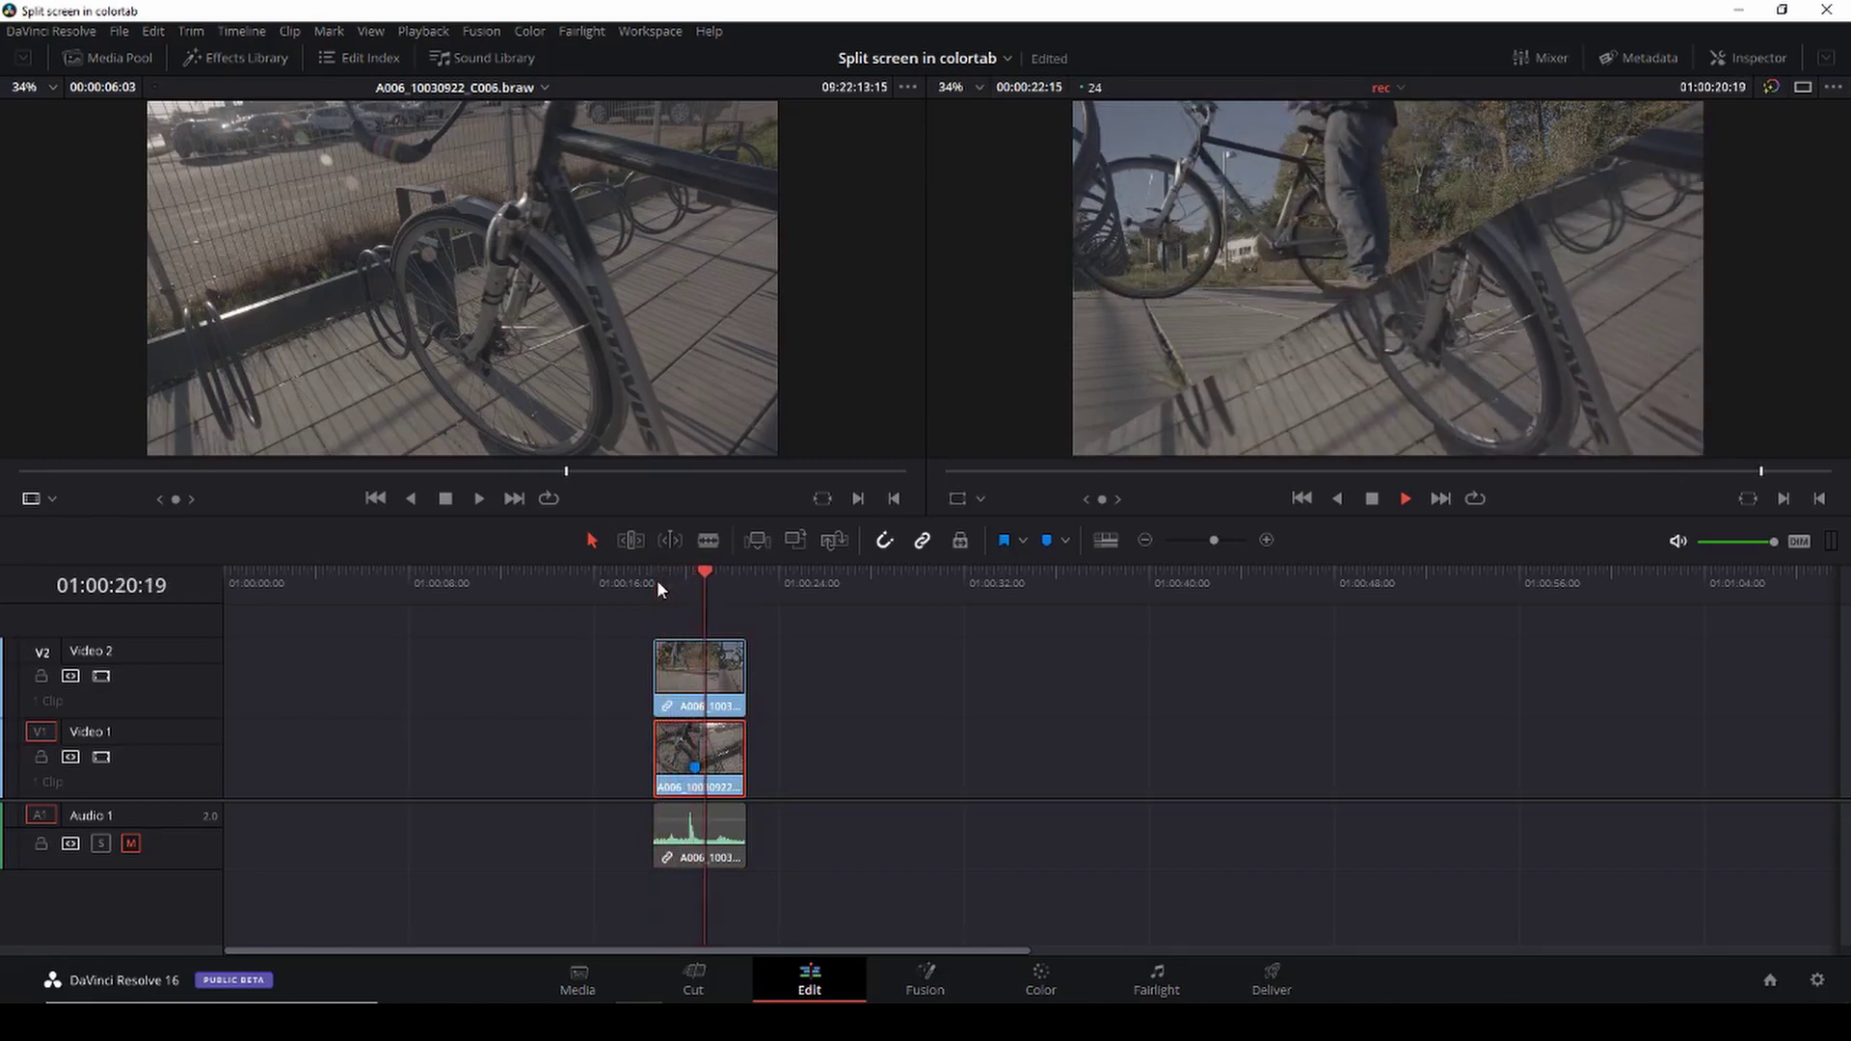
key("space")
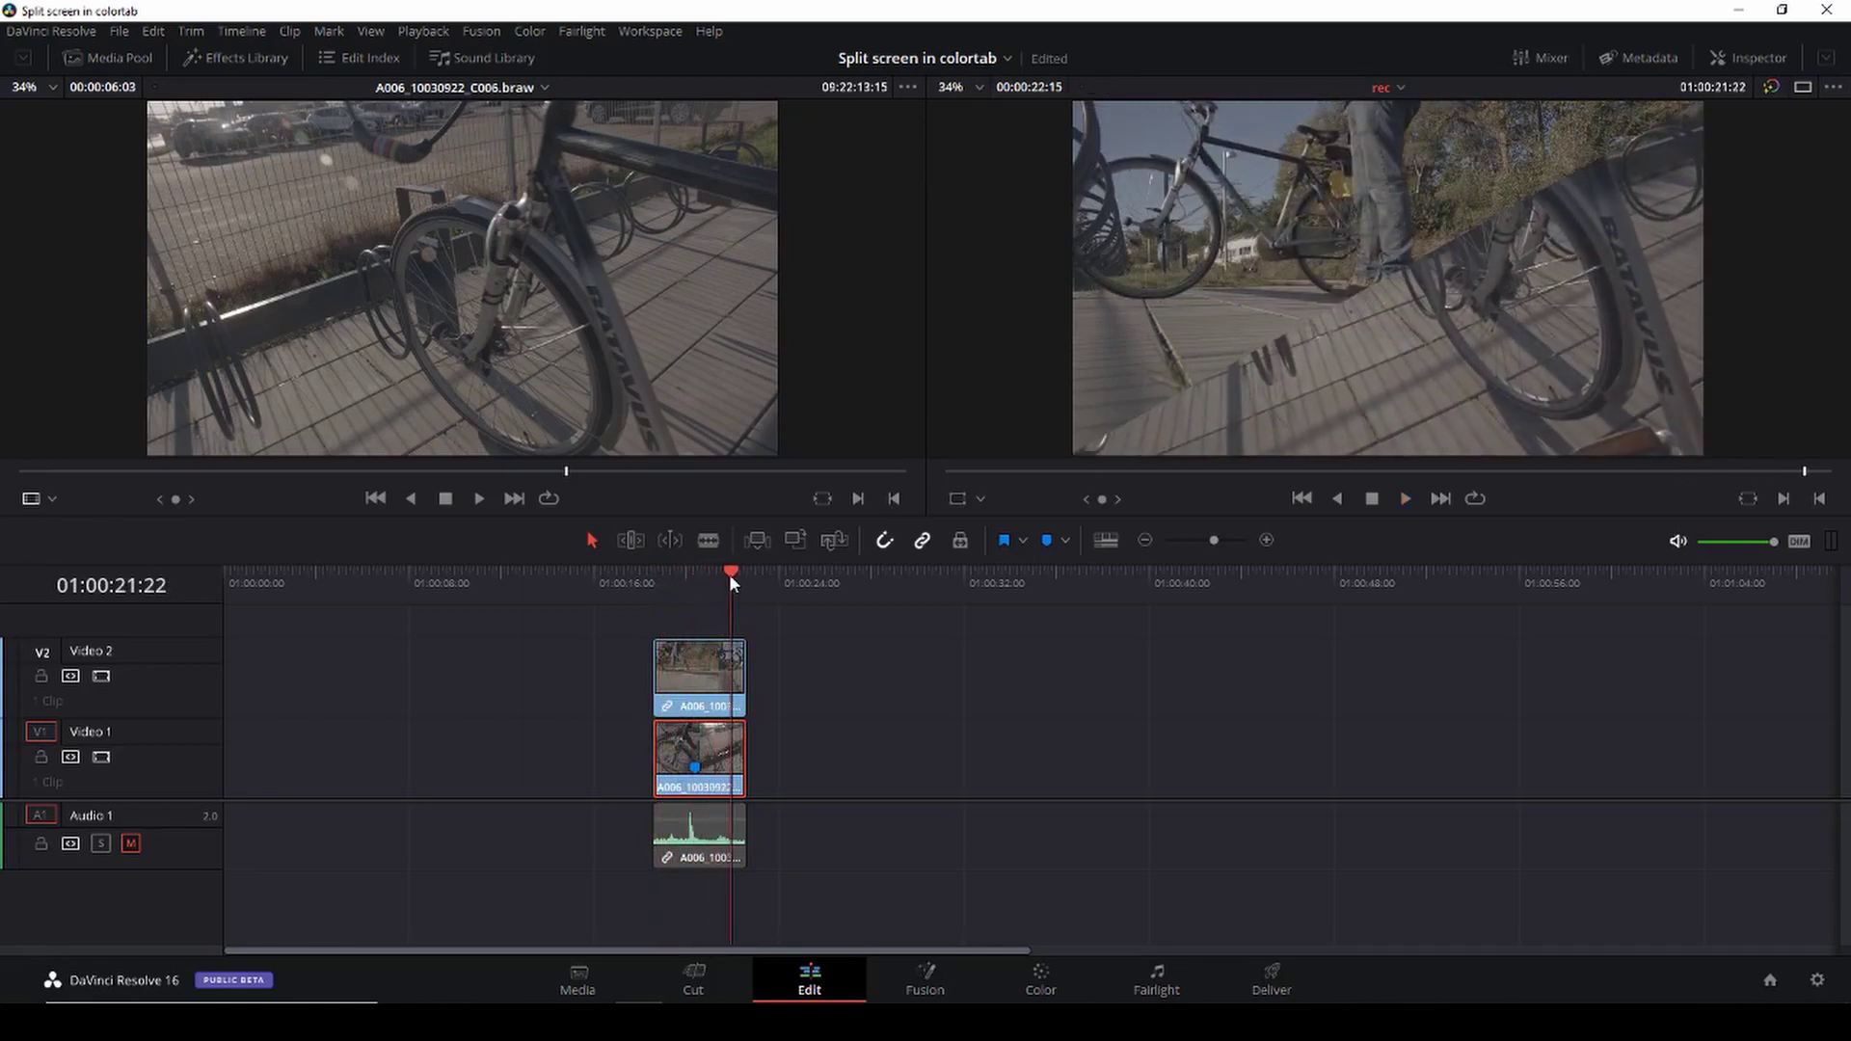
left_click_drag(728, 575, 711, 580)
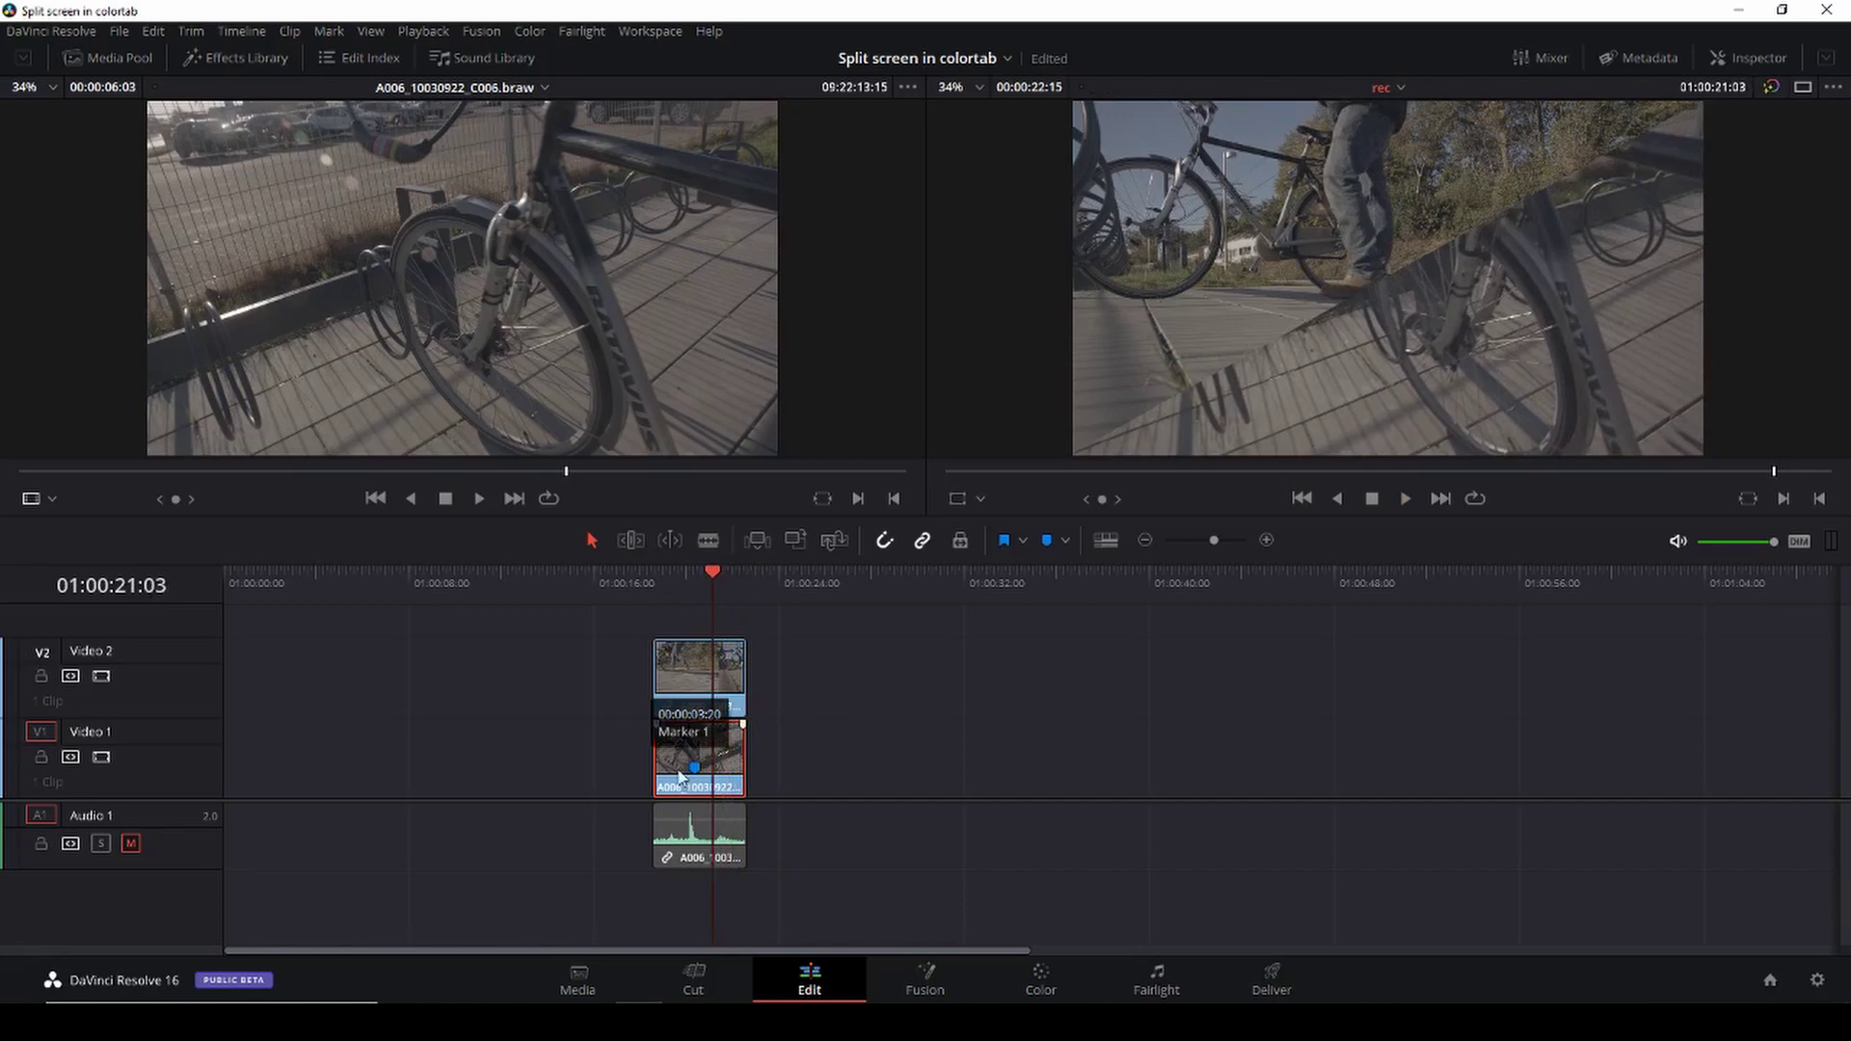
key("ctrl+s")
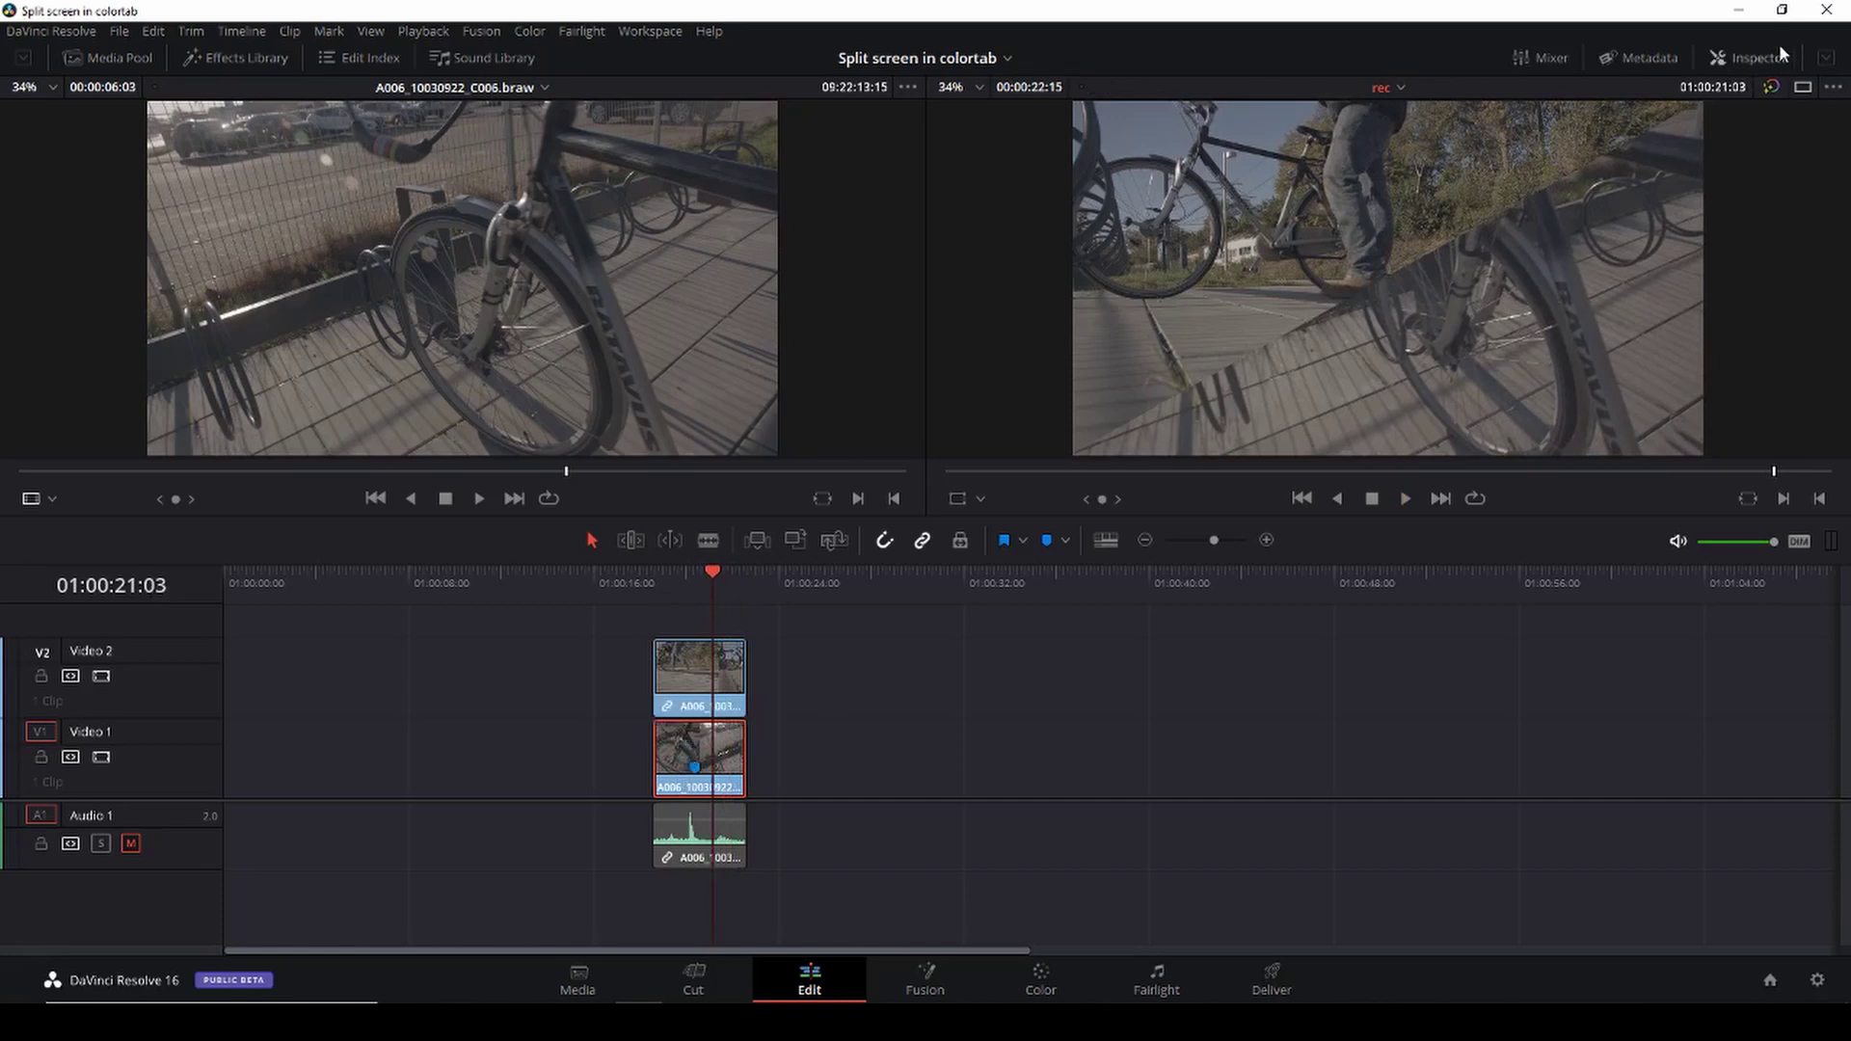
- In the Inspector Transform, set the Video 1 clip's Zoom to 1.420 and Position X to 174
left_click(1770, 58)
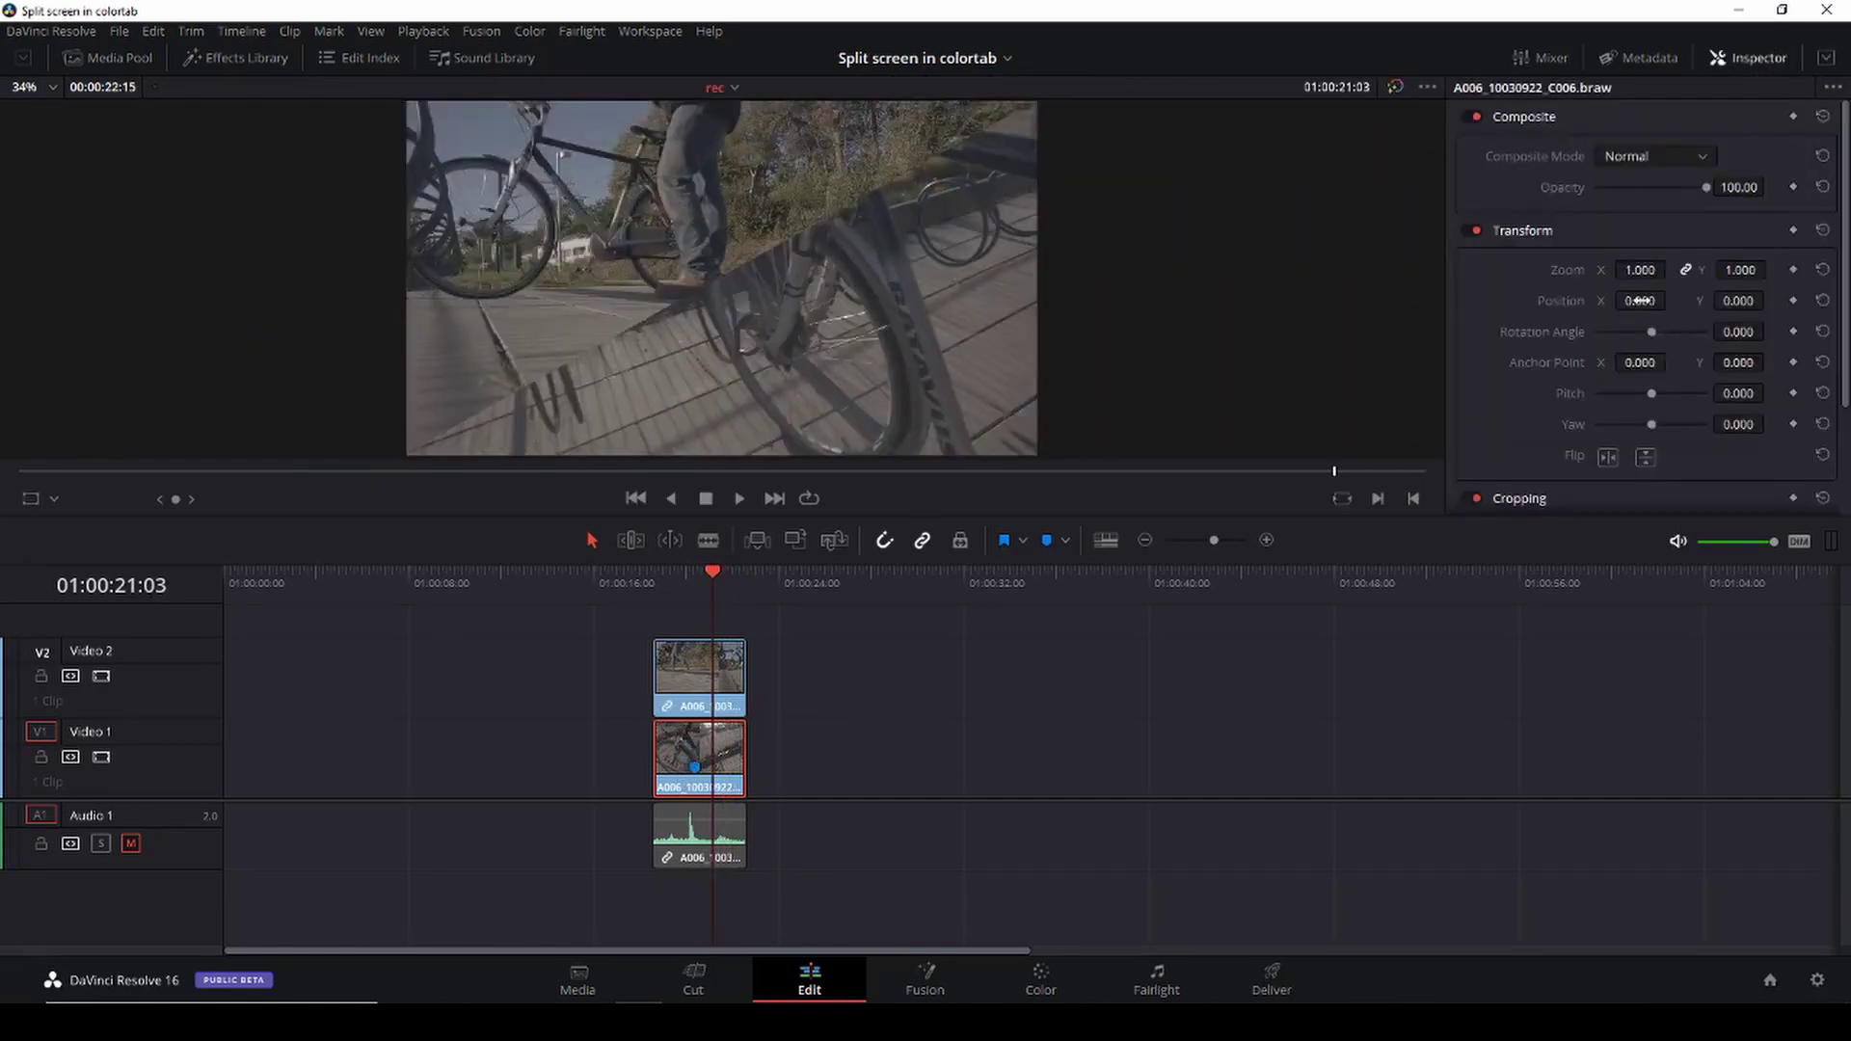
left_click_drag(1640, 301, 1581, 301)
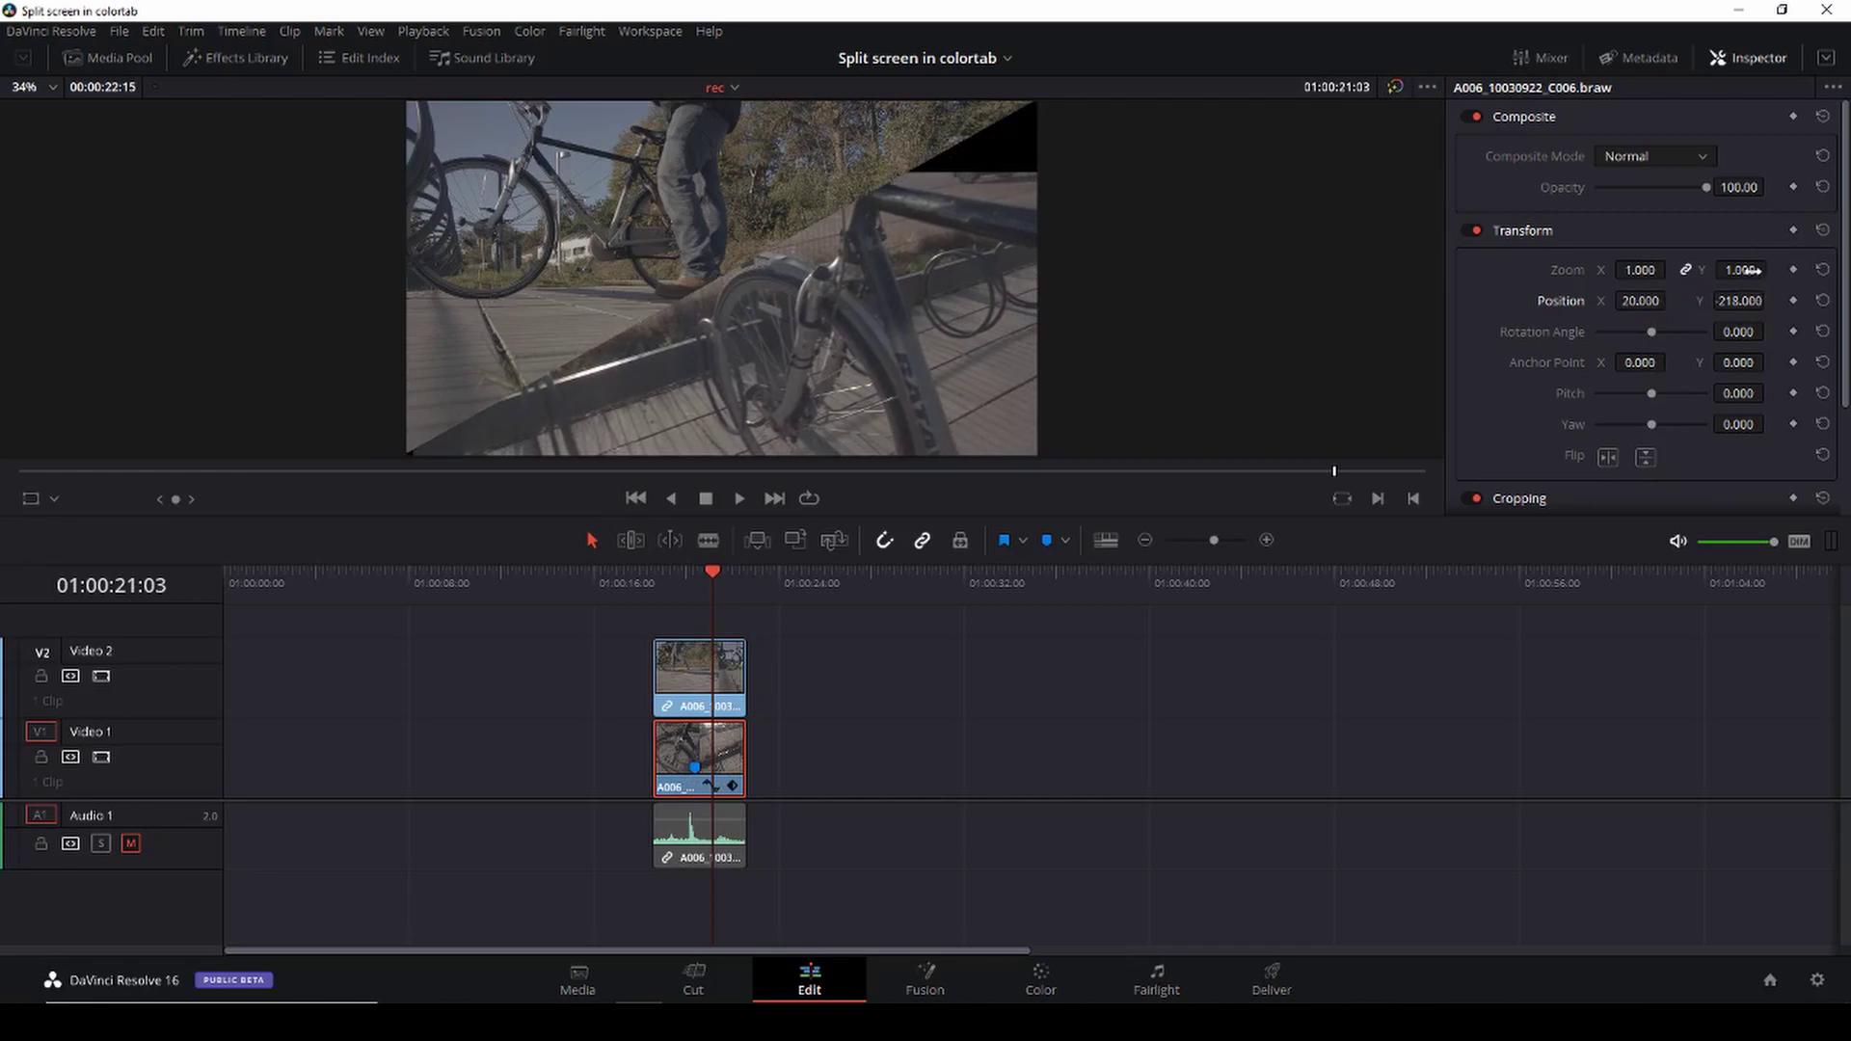
left_click_drag(1749, 271, 1776, 268)
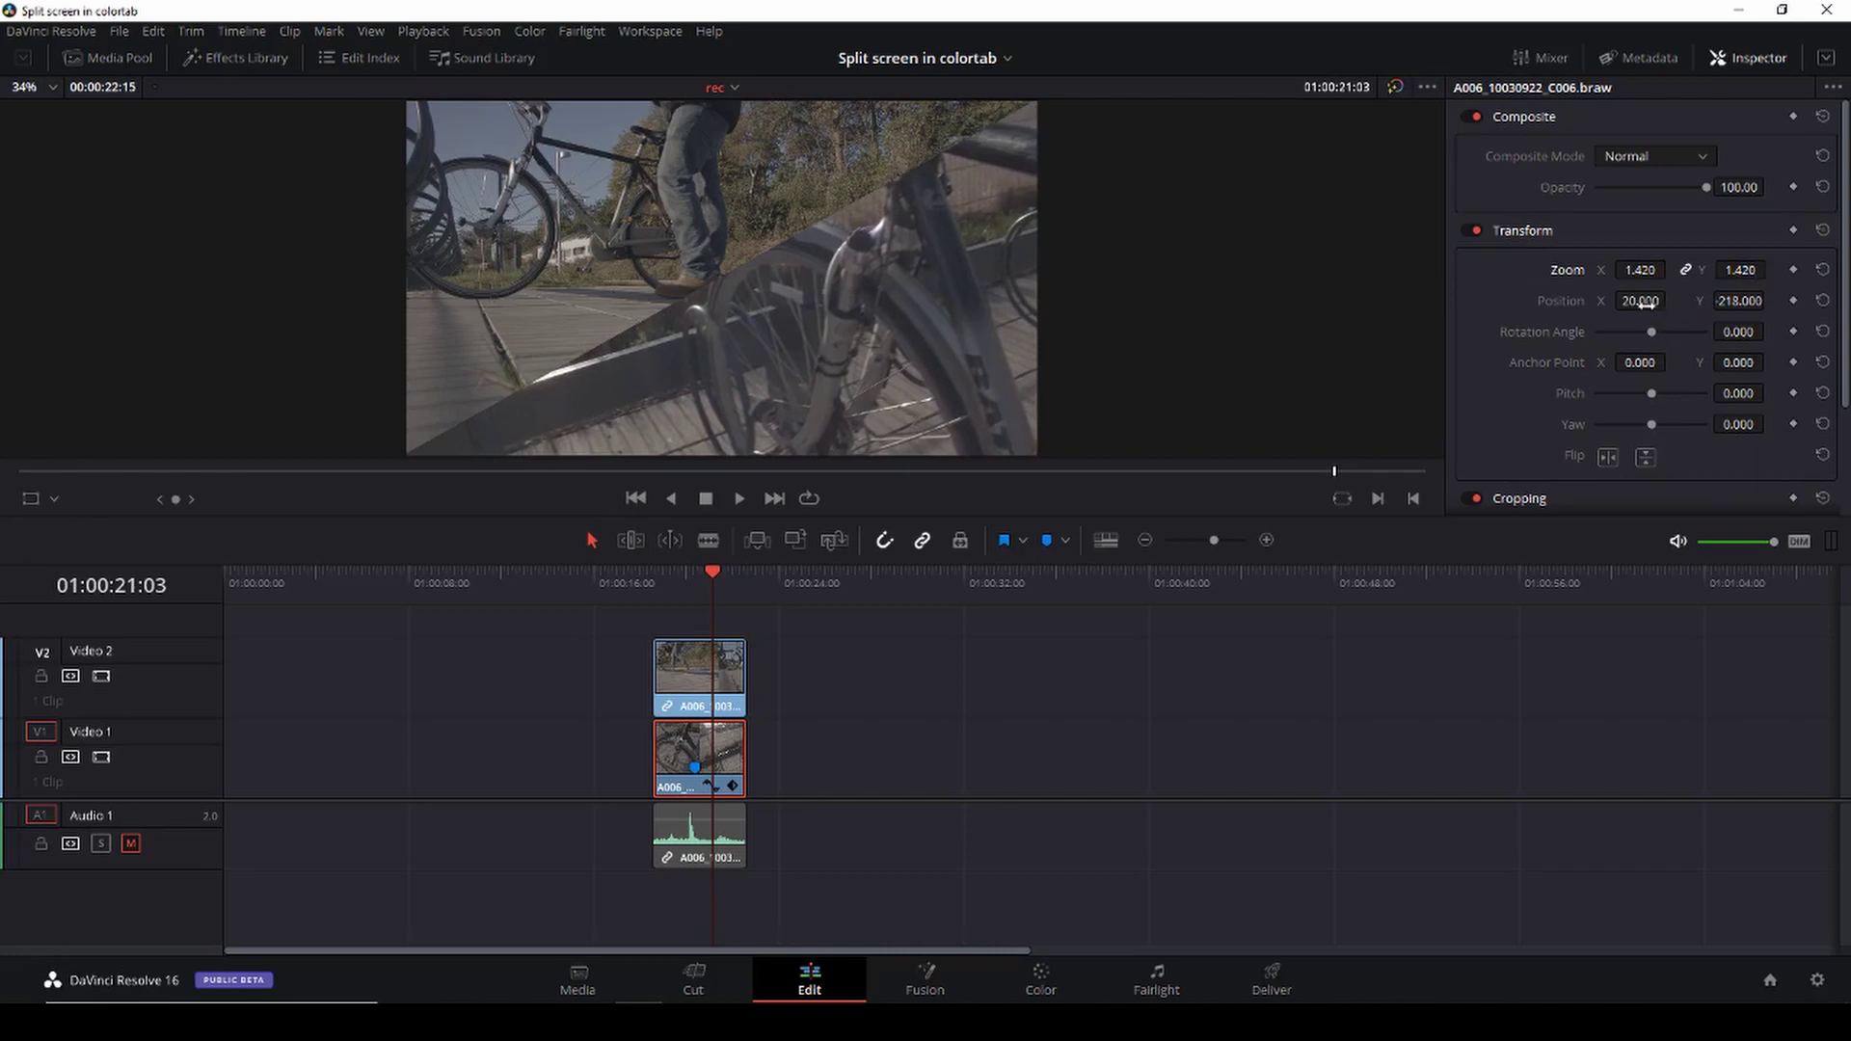
left_click_drag(1645, 301, 1681, 301)
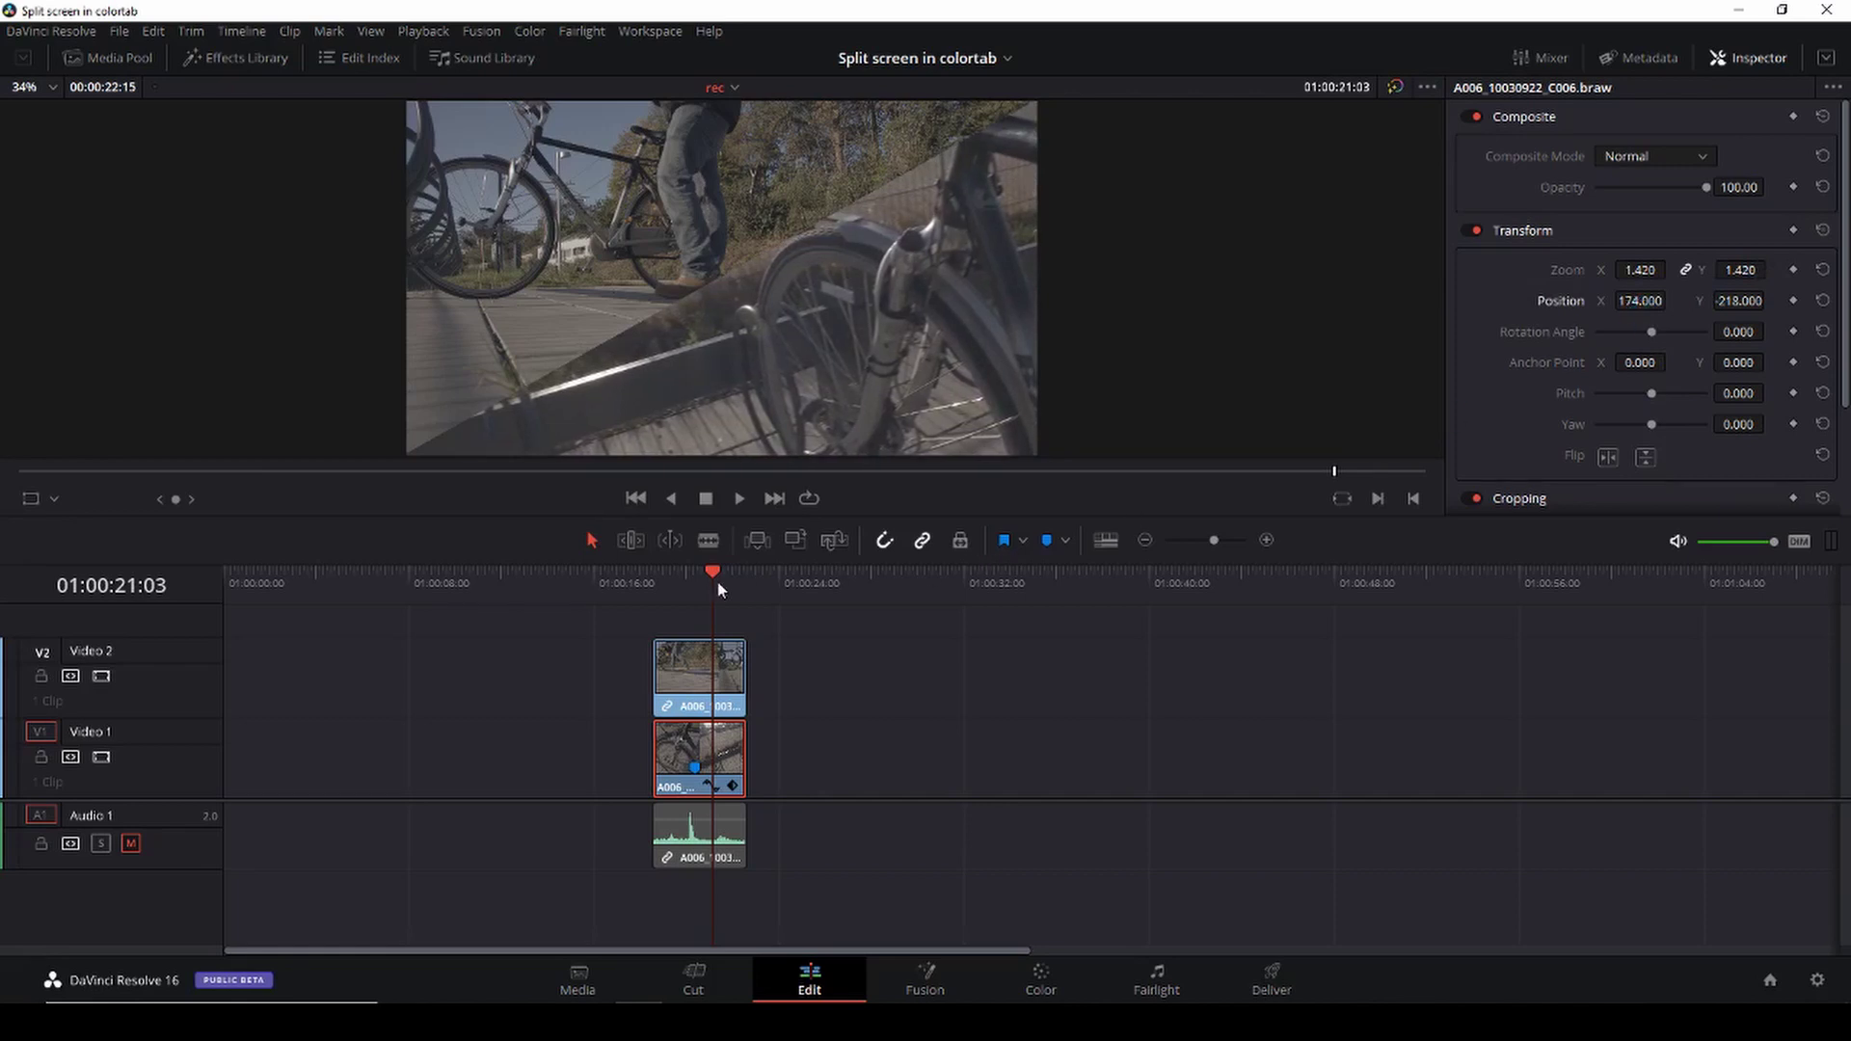
- Play the reframed split screen from the clip start twice to check it
left_click_drag(715, 575, 653, 592)
key("space")
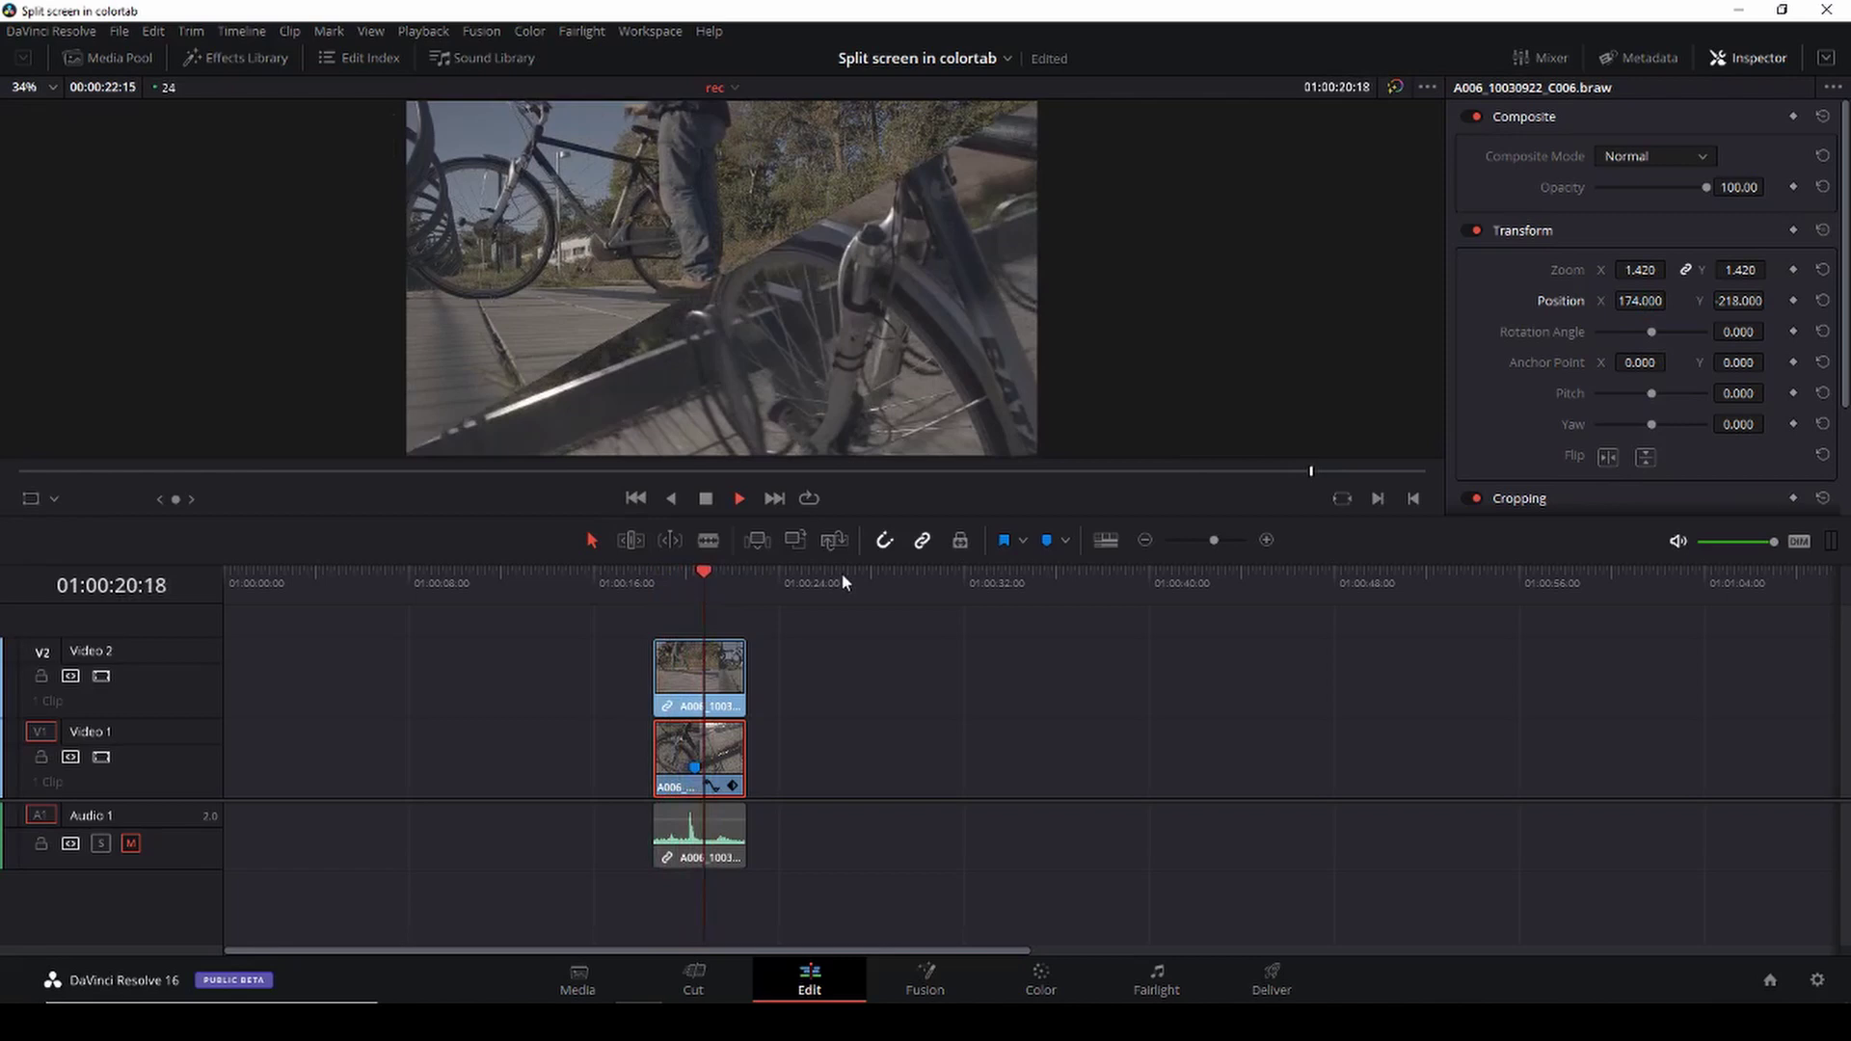
key("space")
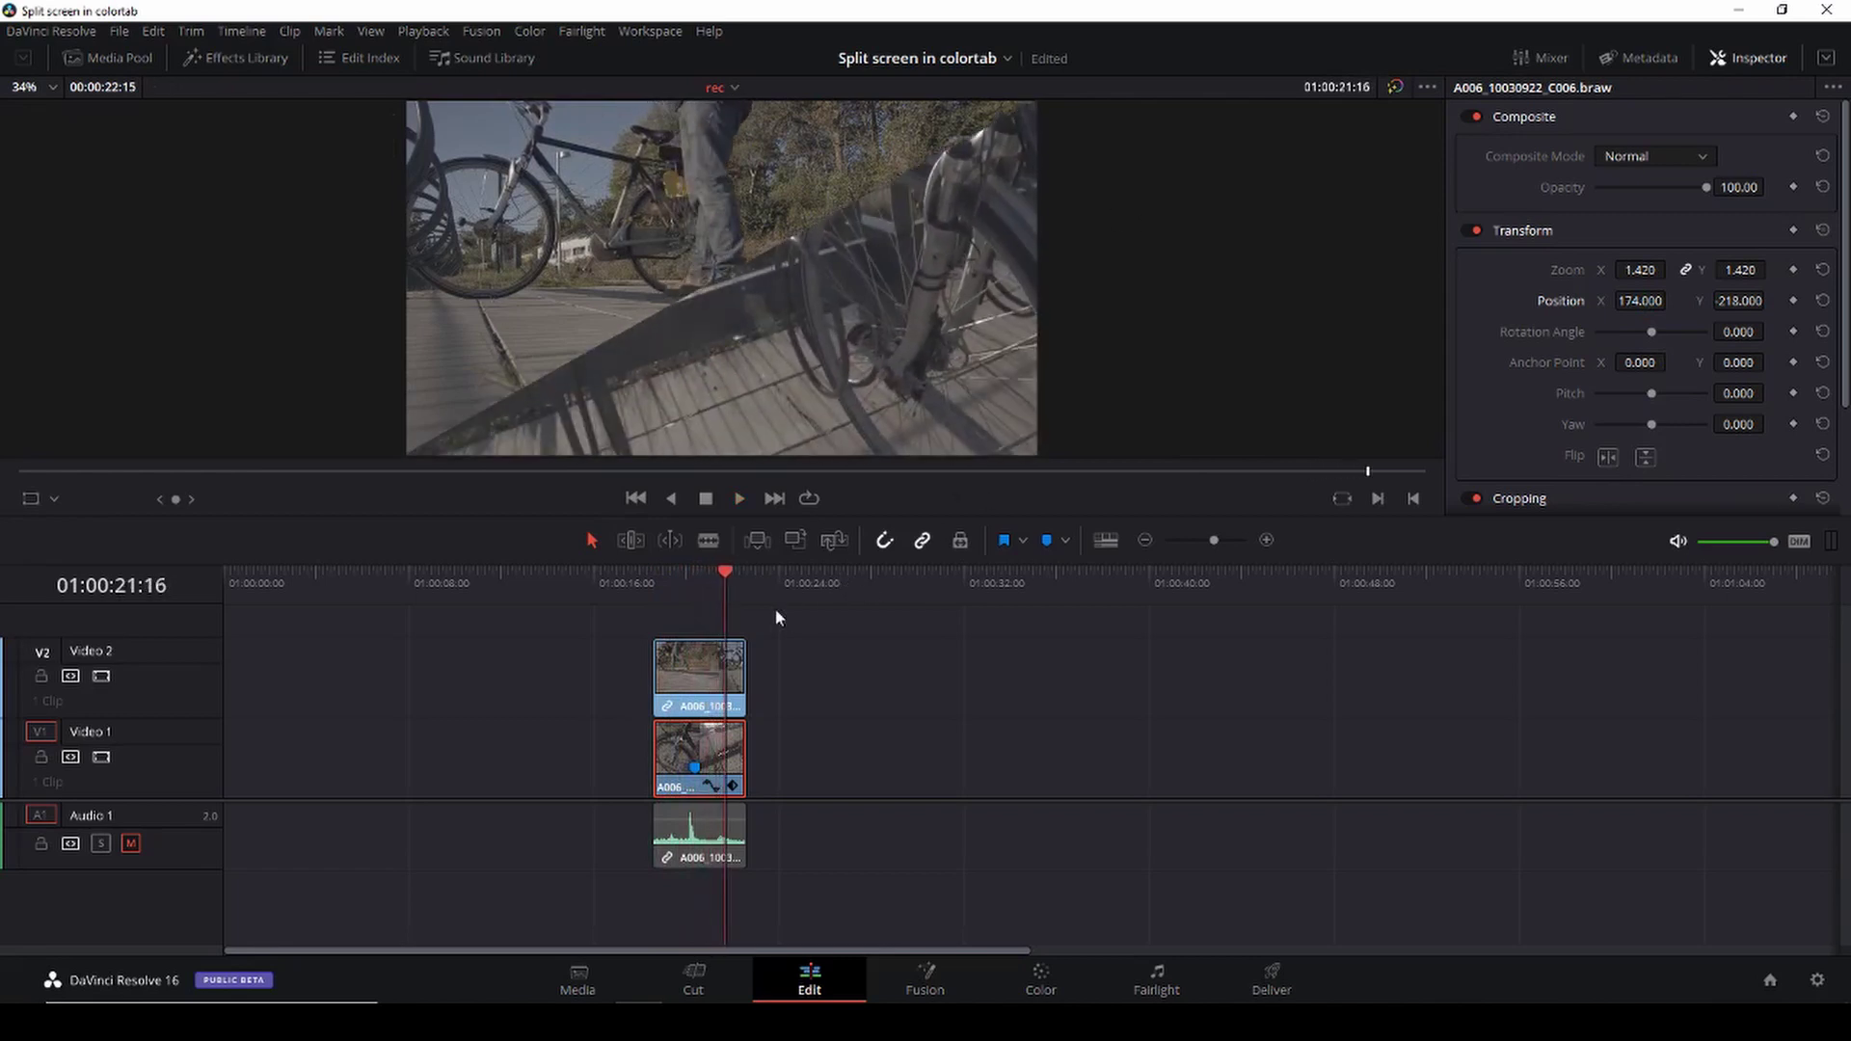
left_click_drag(729, 576, 652, 590)
key("space")
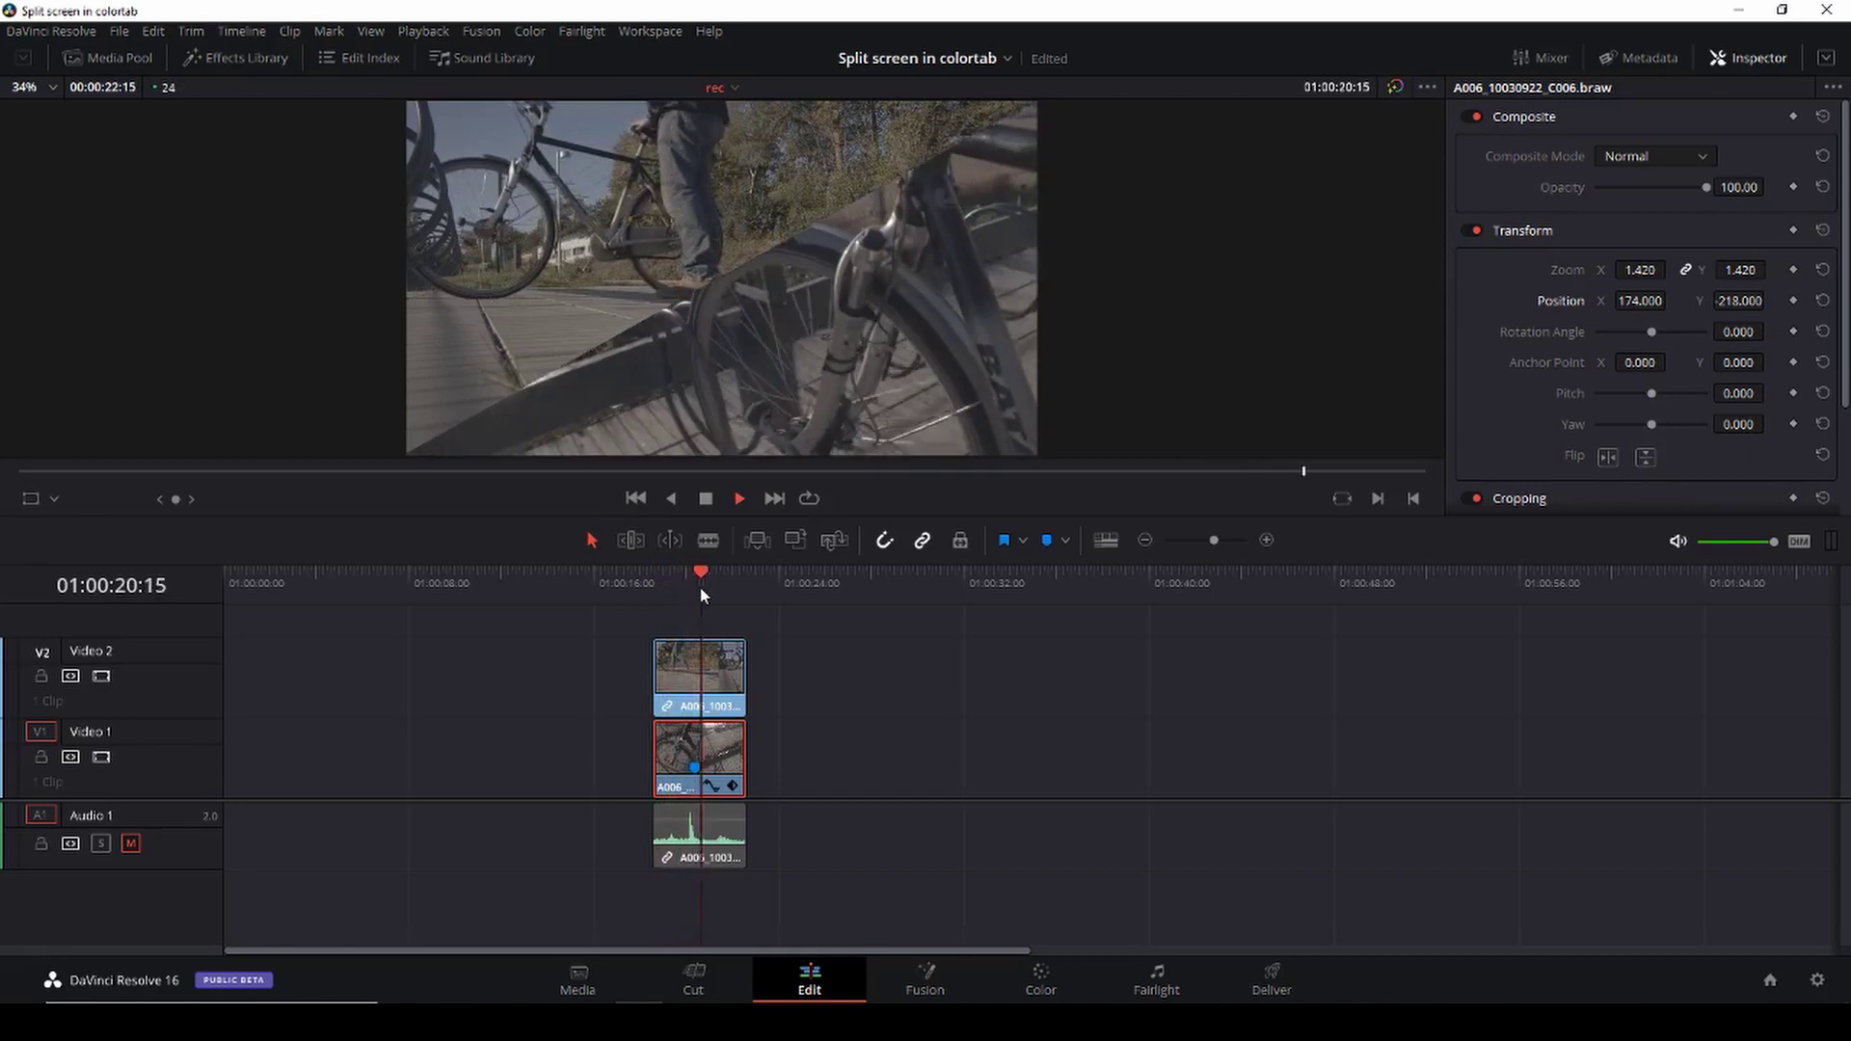
key("space")
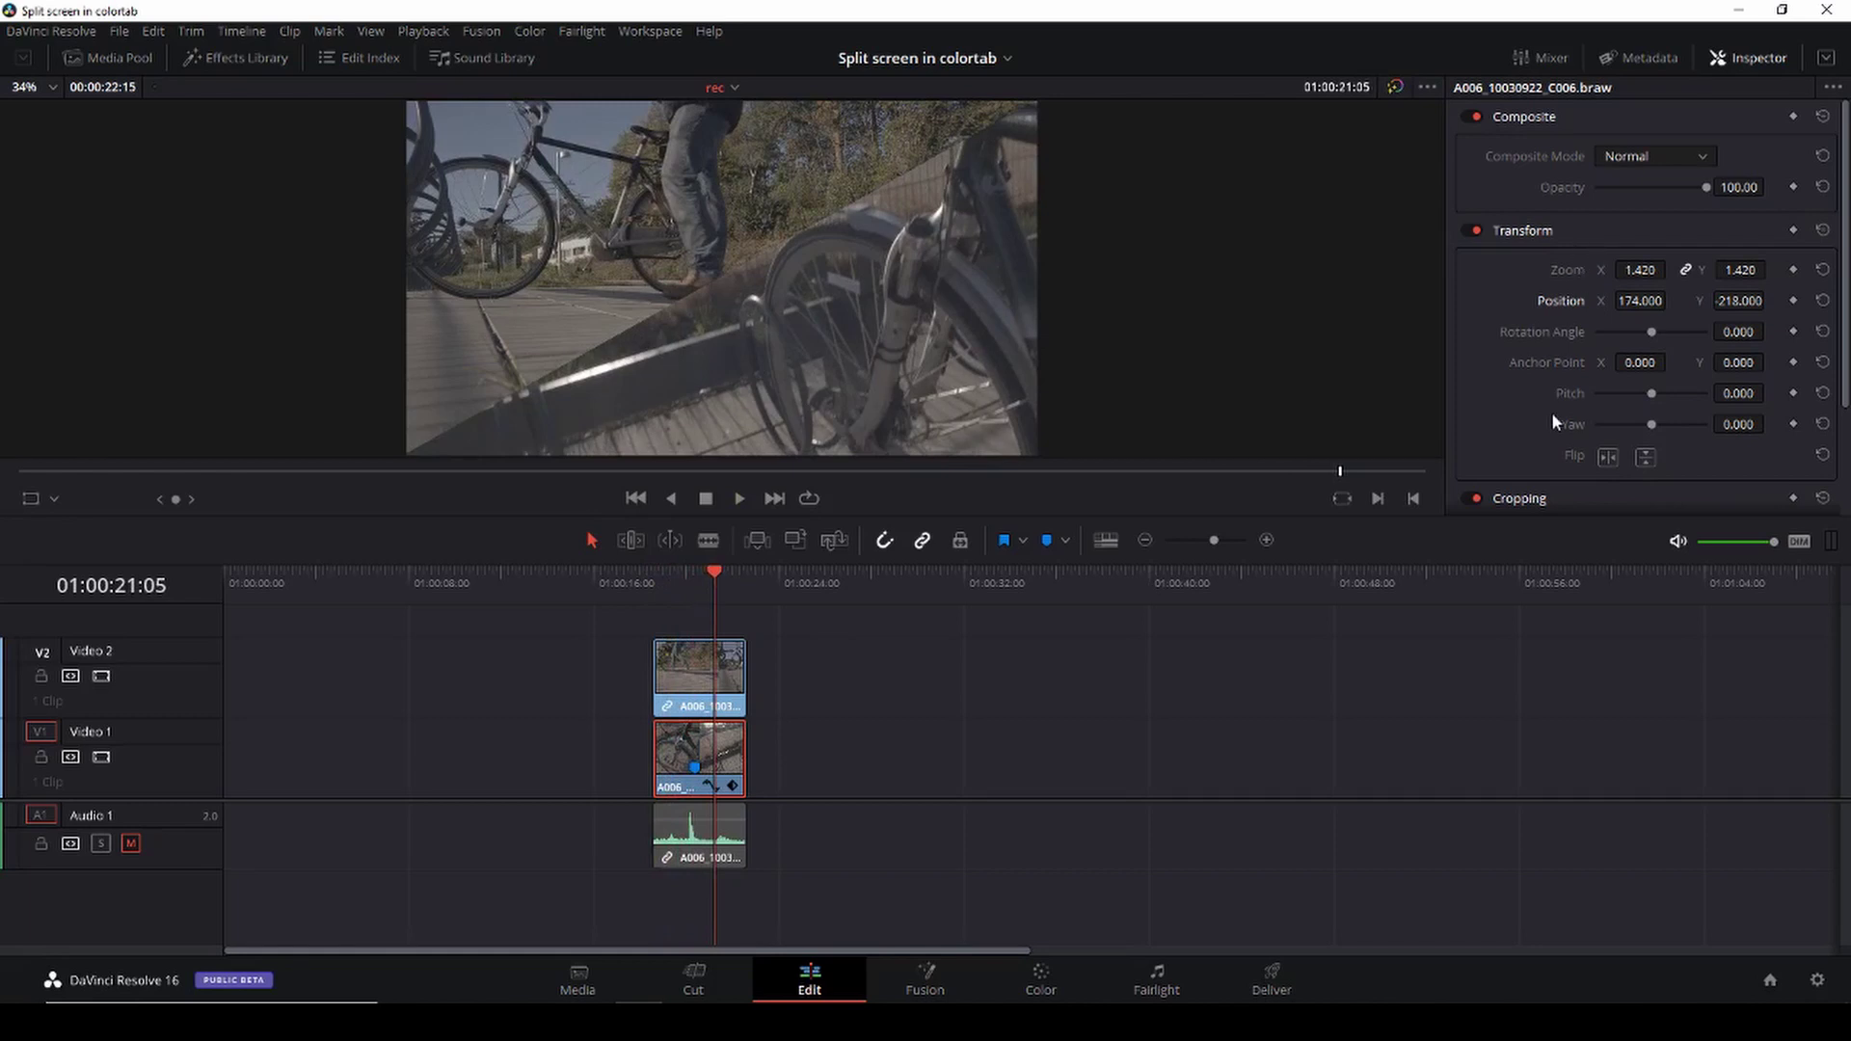
- Stabilize the Video 1 clip with the Stabilization mode set to Translation
scroll(1557, 416, "down", 3)
left_click(1591, 423)
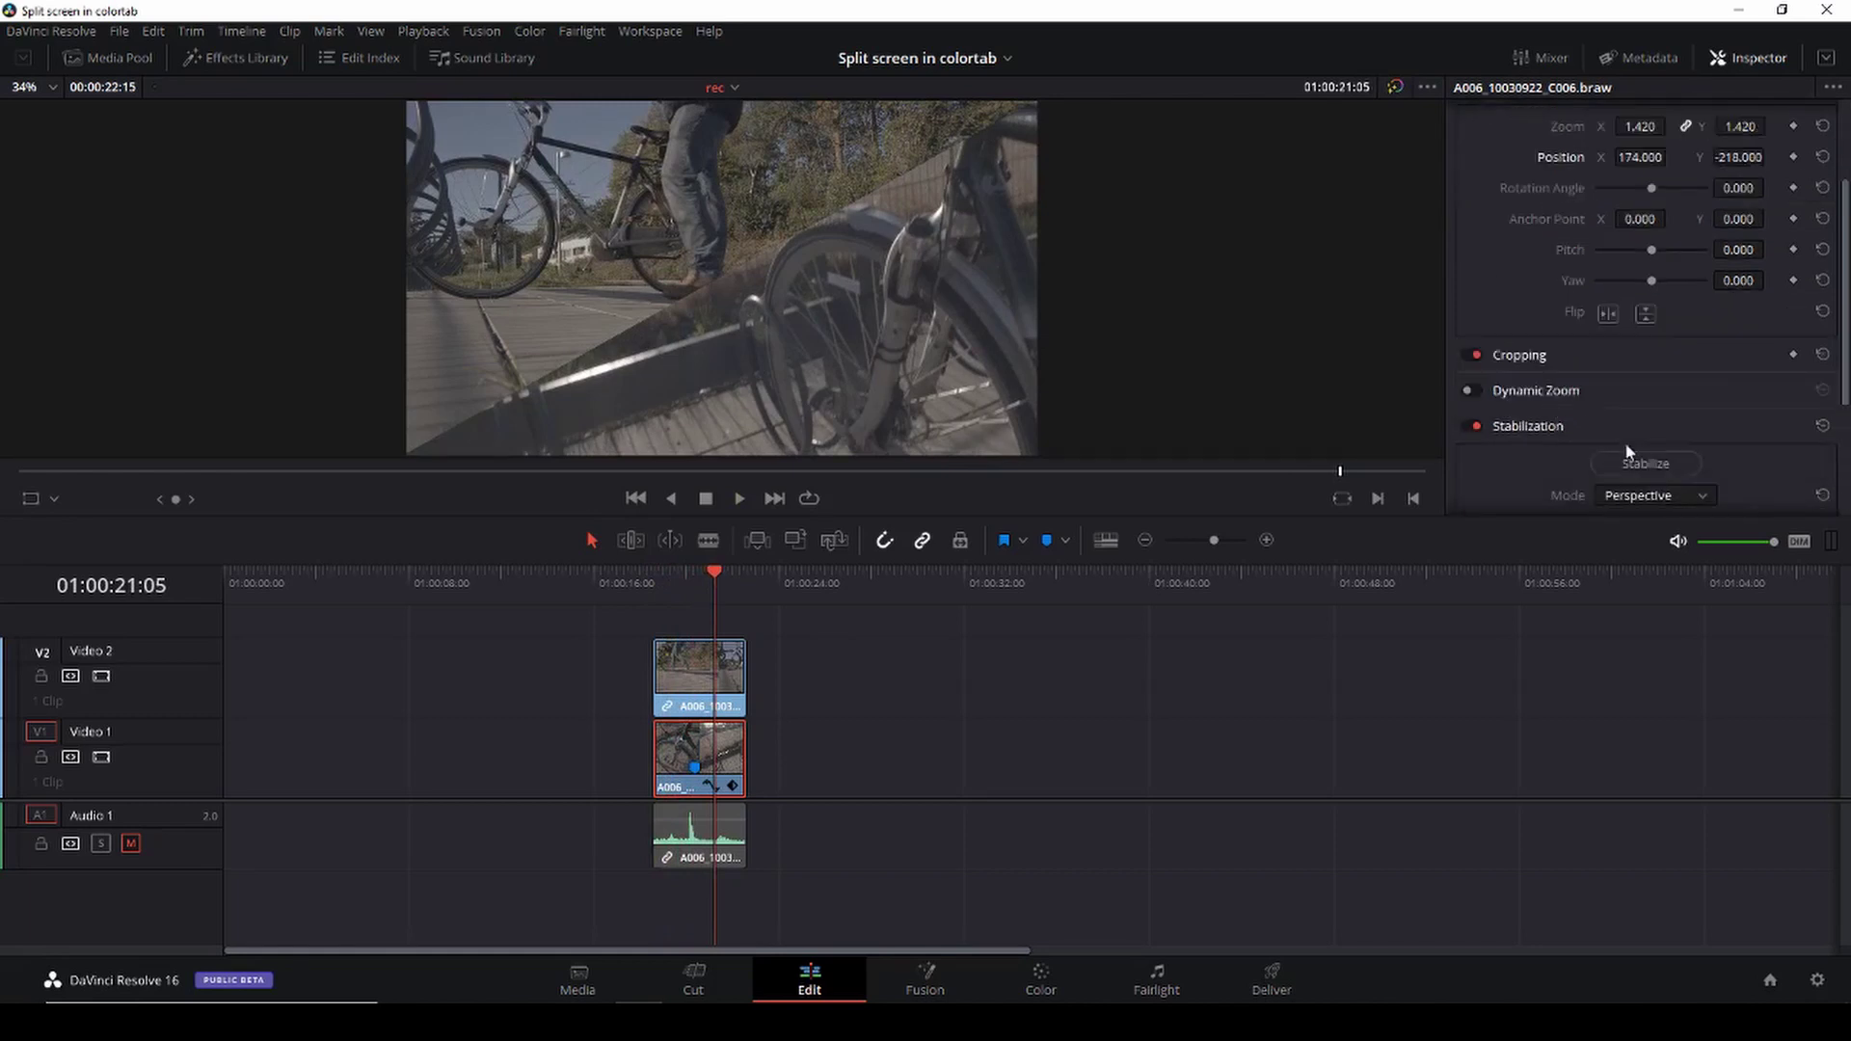
scroll(1706, 424, "down", 1)
left_click(1704, 440)
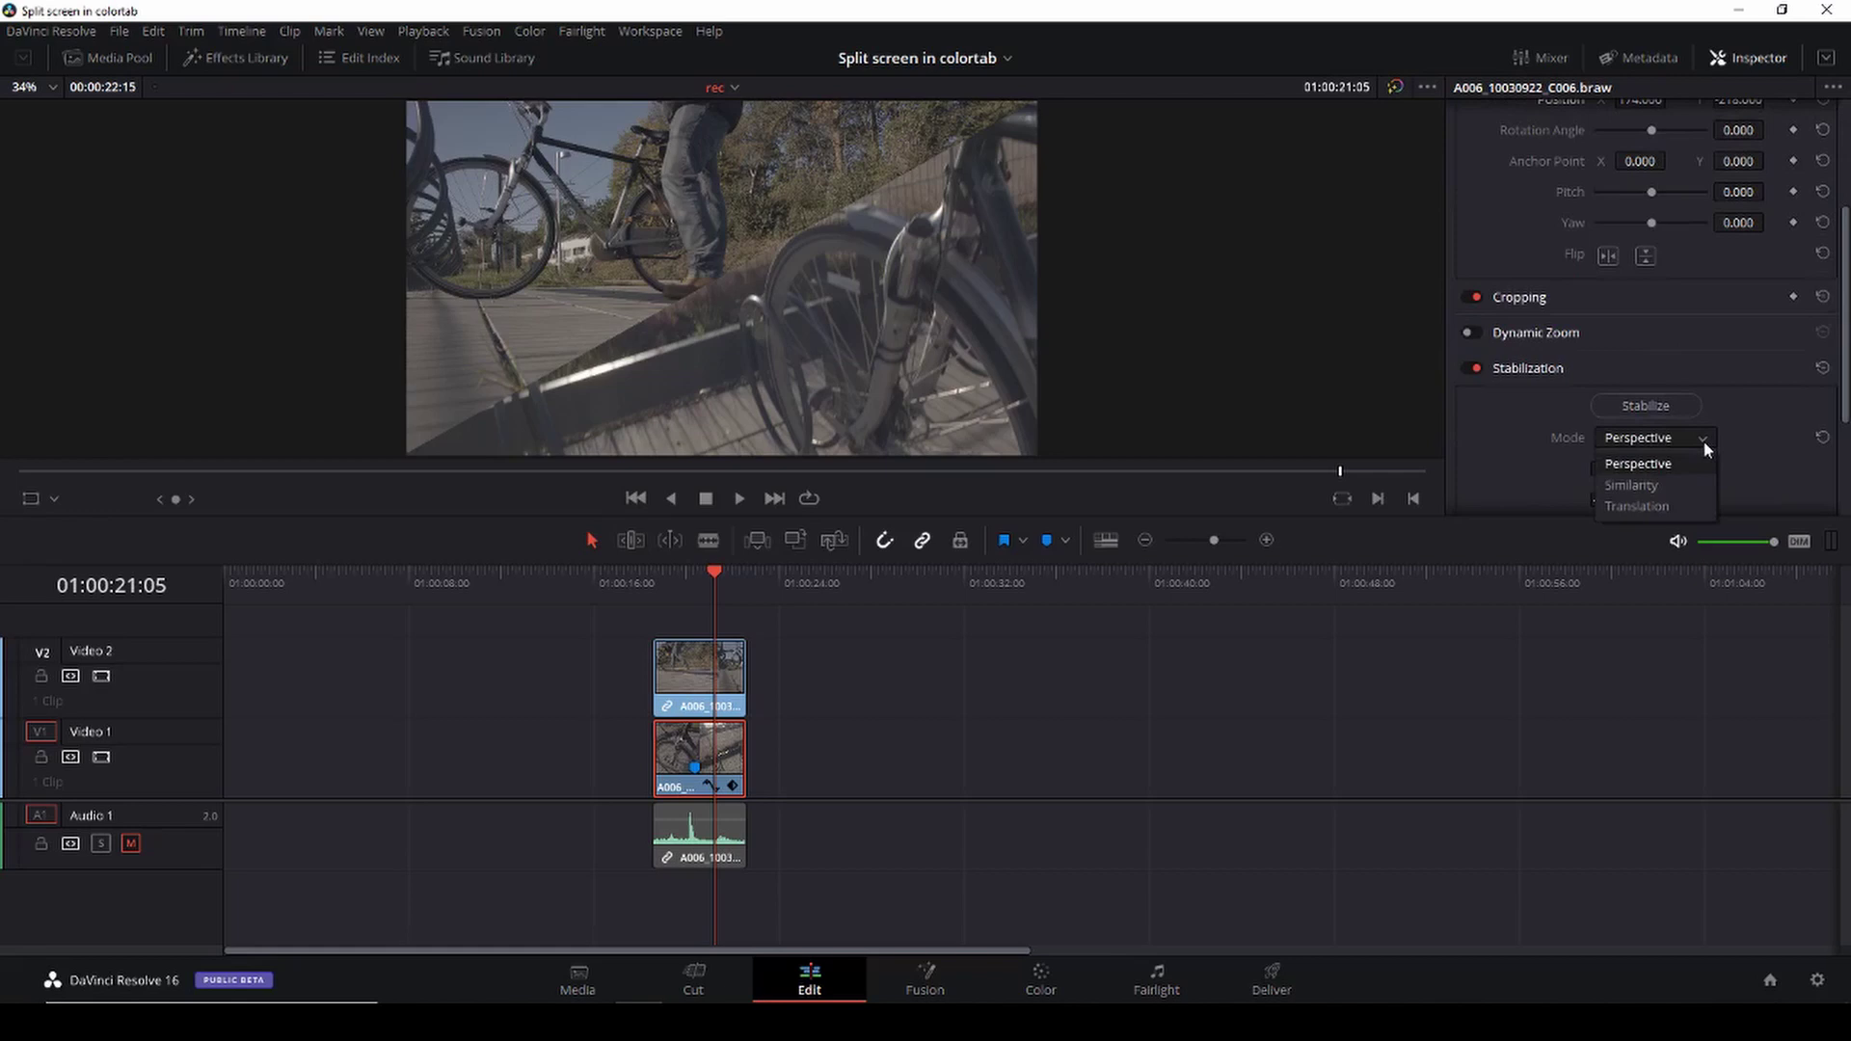
left_click(1672, 505)
left_click(1644, 406)
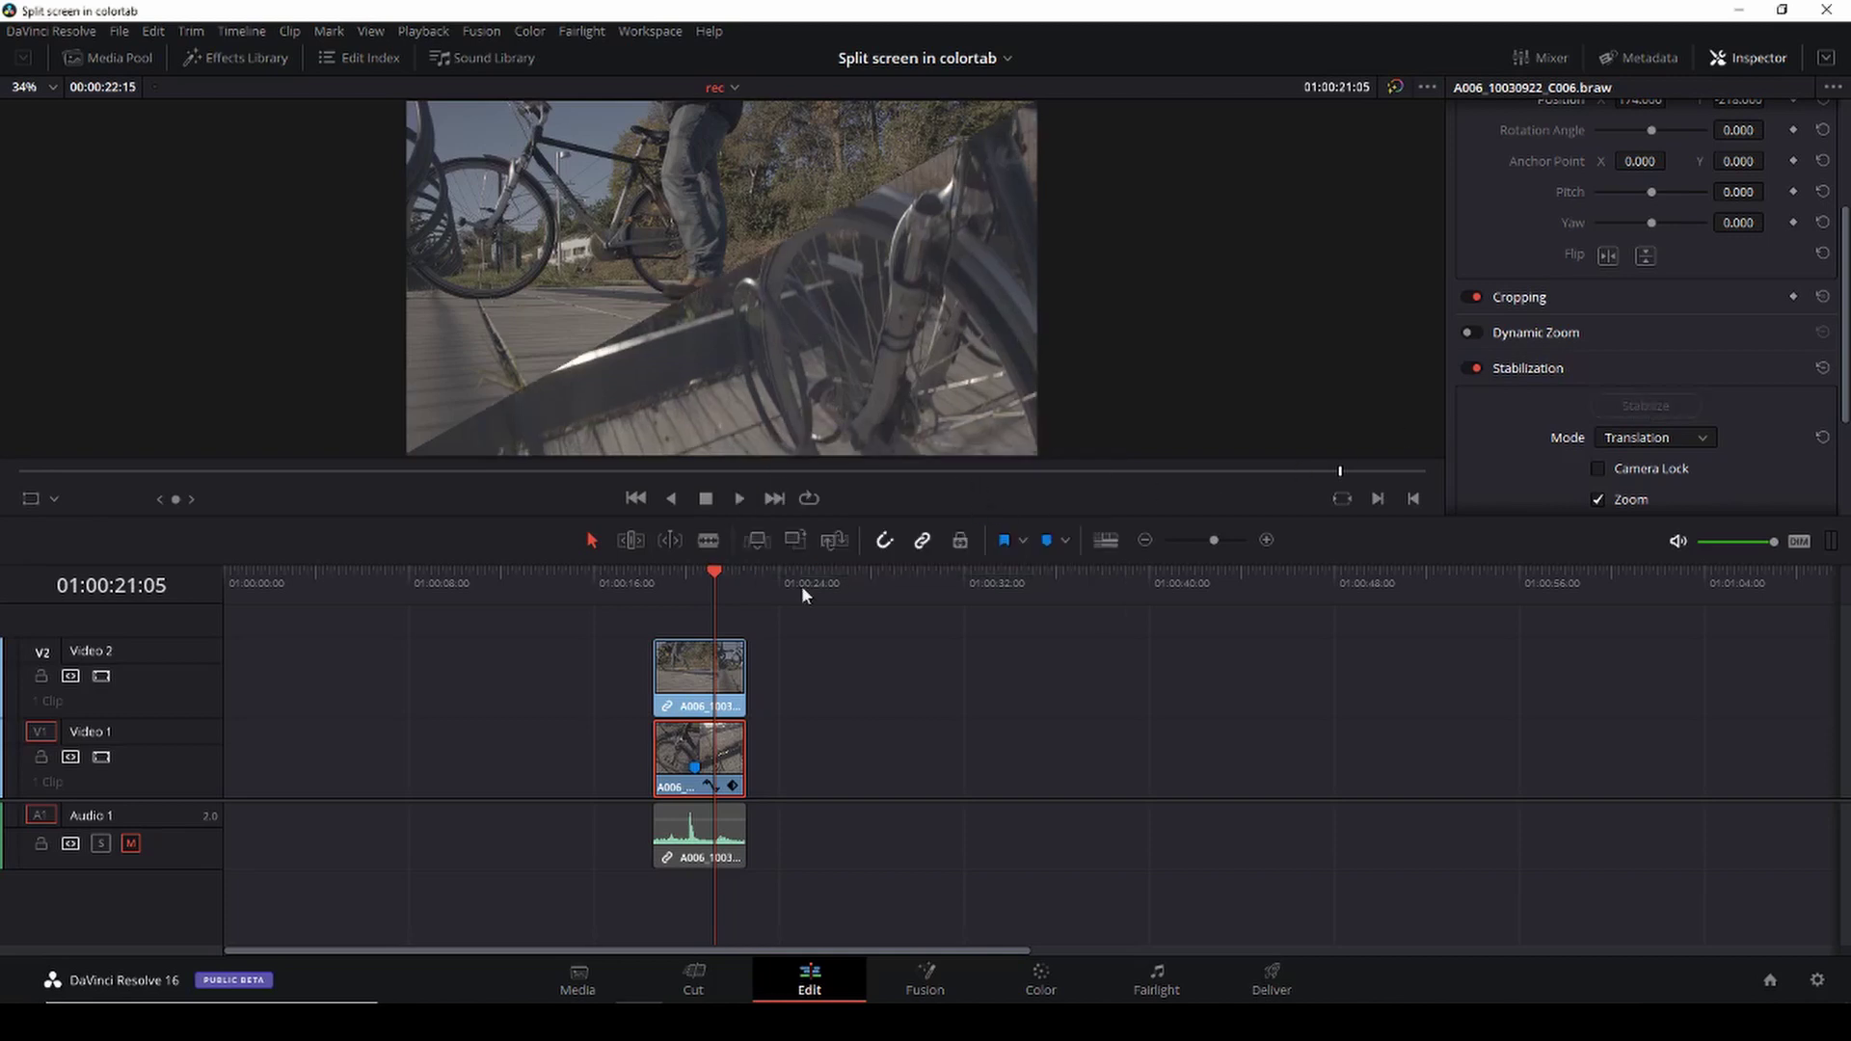
- Play the stabilized clip from its start to check the steadier shot
left_click(655, 584)
key("space")
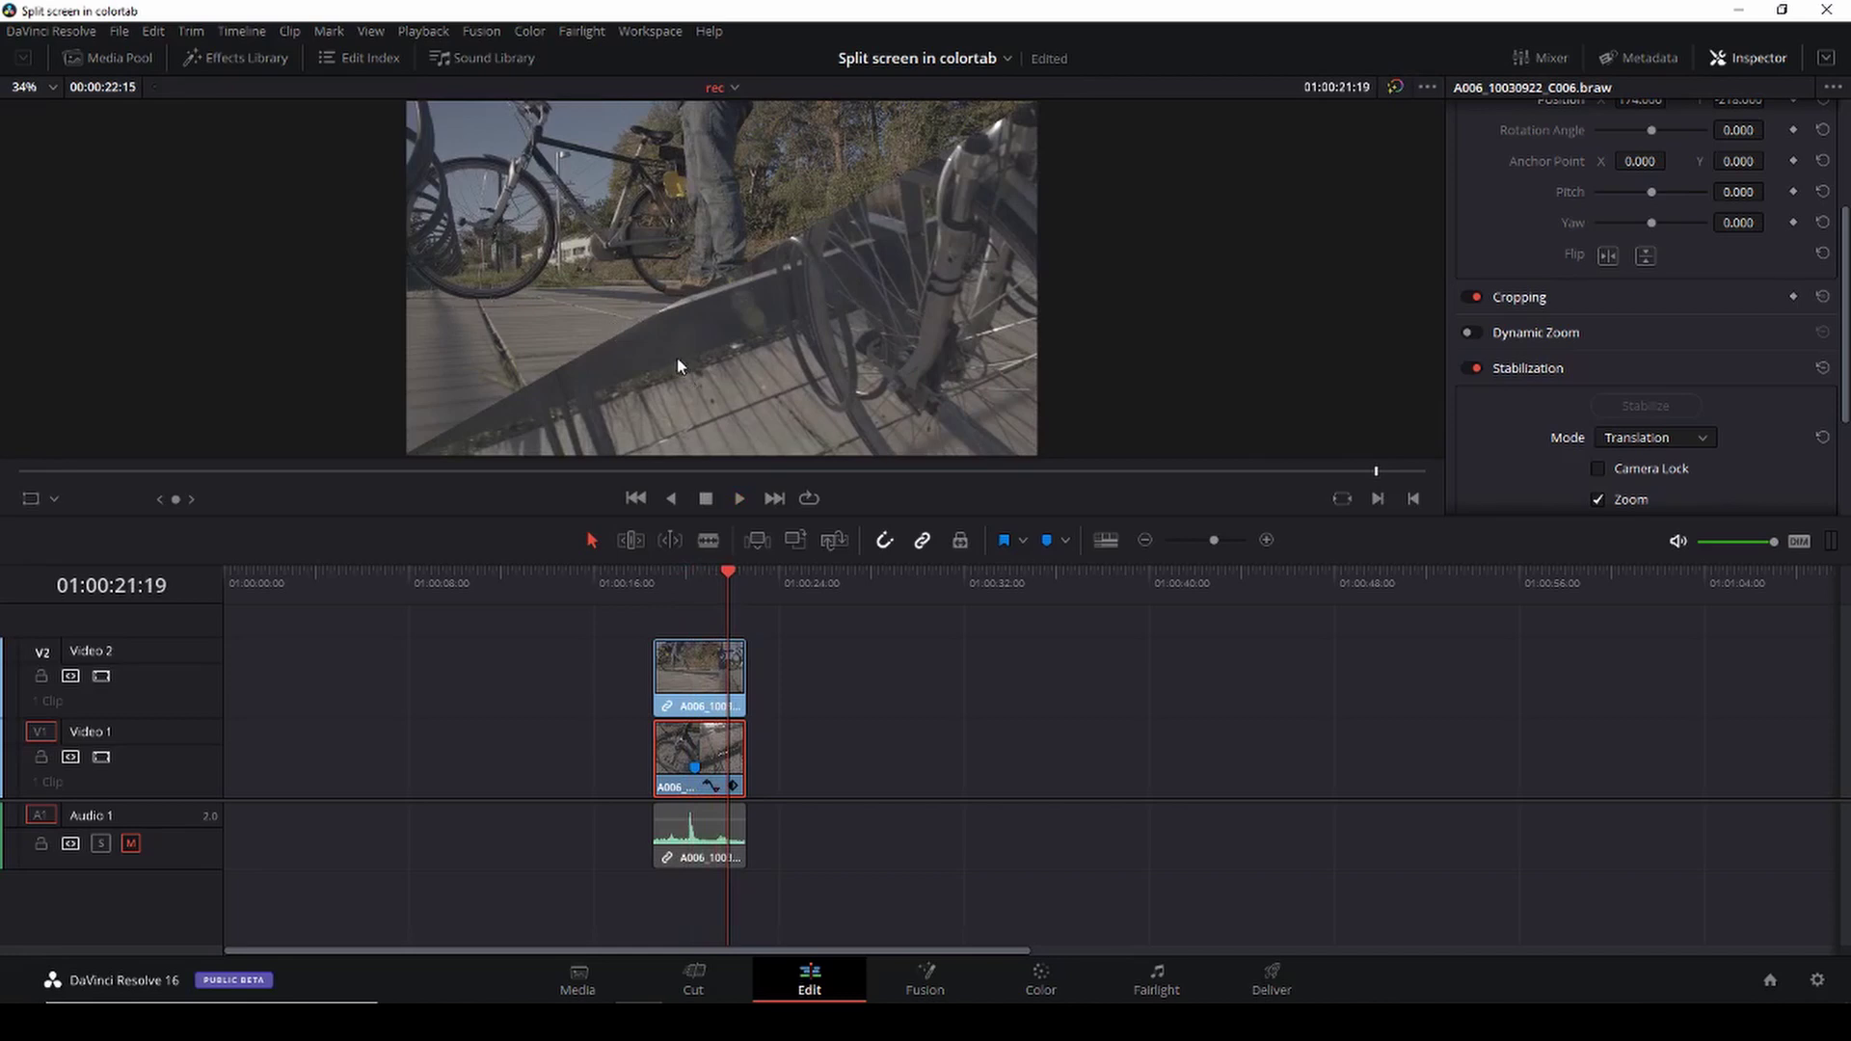
left_click_drag(1212, 540, 1214, 541)
- Add a Solid Color generator on a track above both bicycle clips
left_click_drag(723, 577, 657, 600)
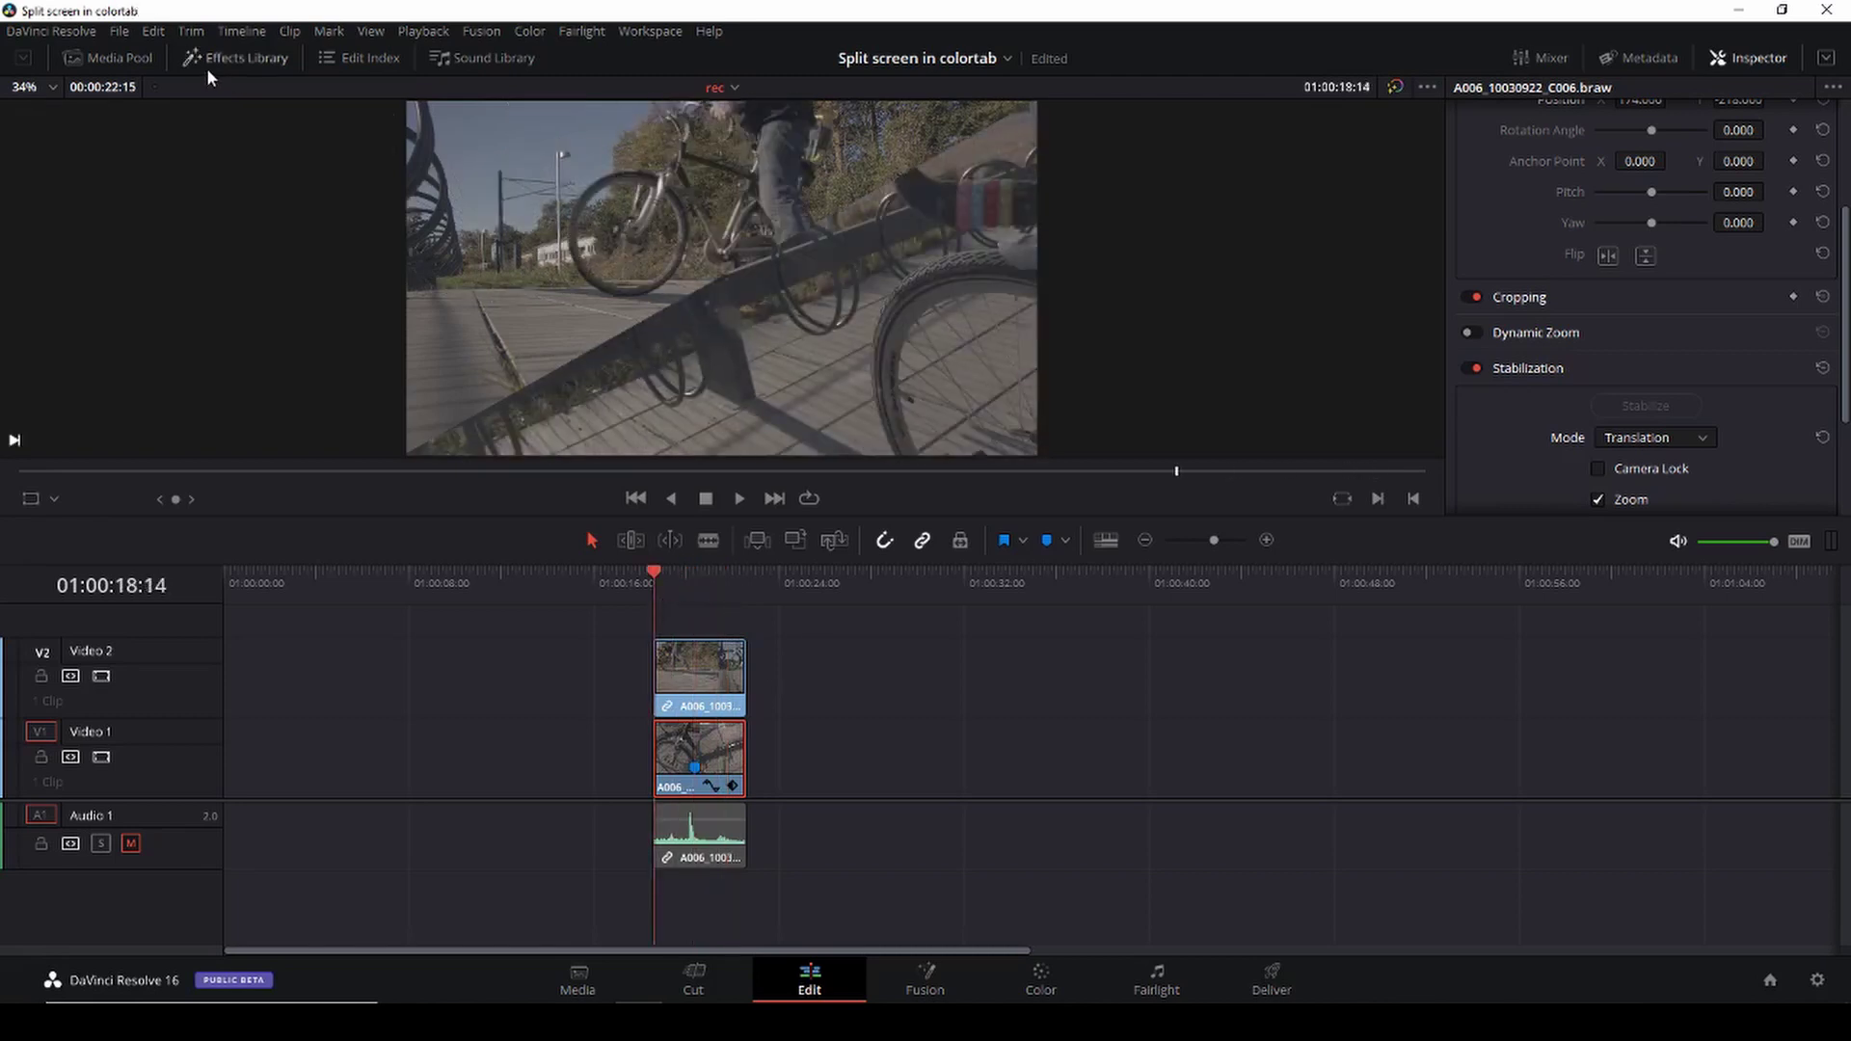
left_click(241, 60)
left_click(73, 216)
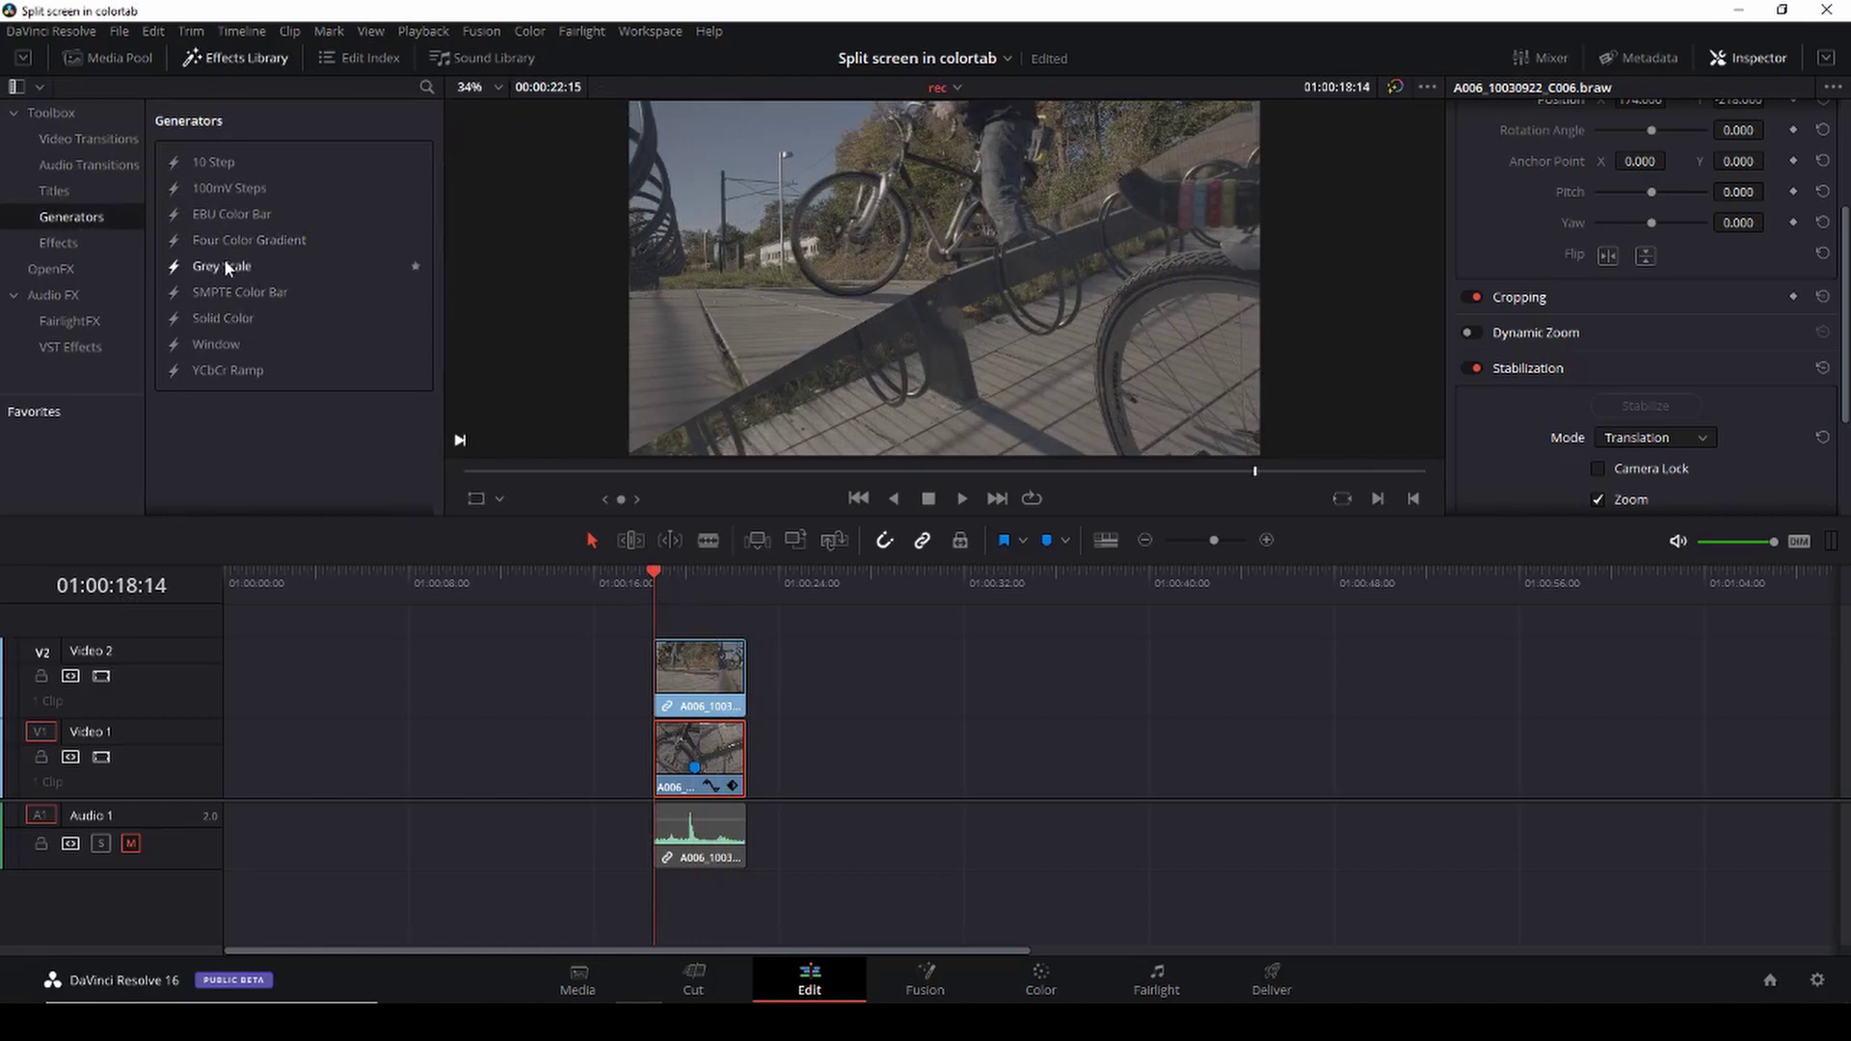
left_click_drag(218, 310, 744, 626)
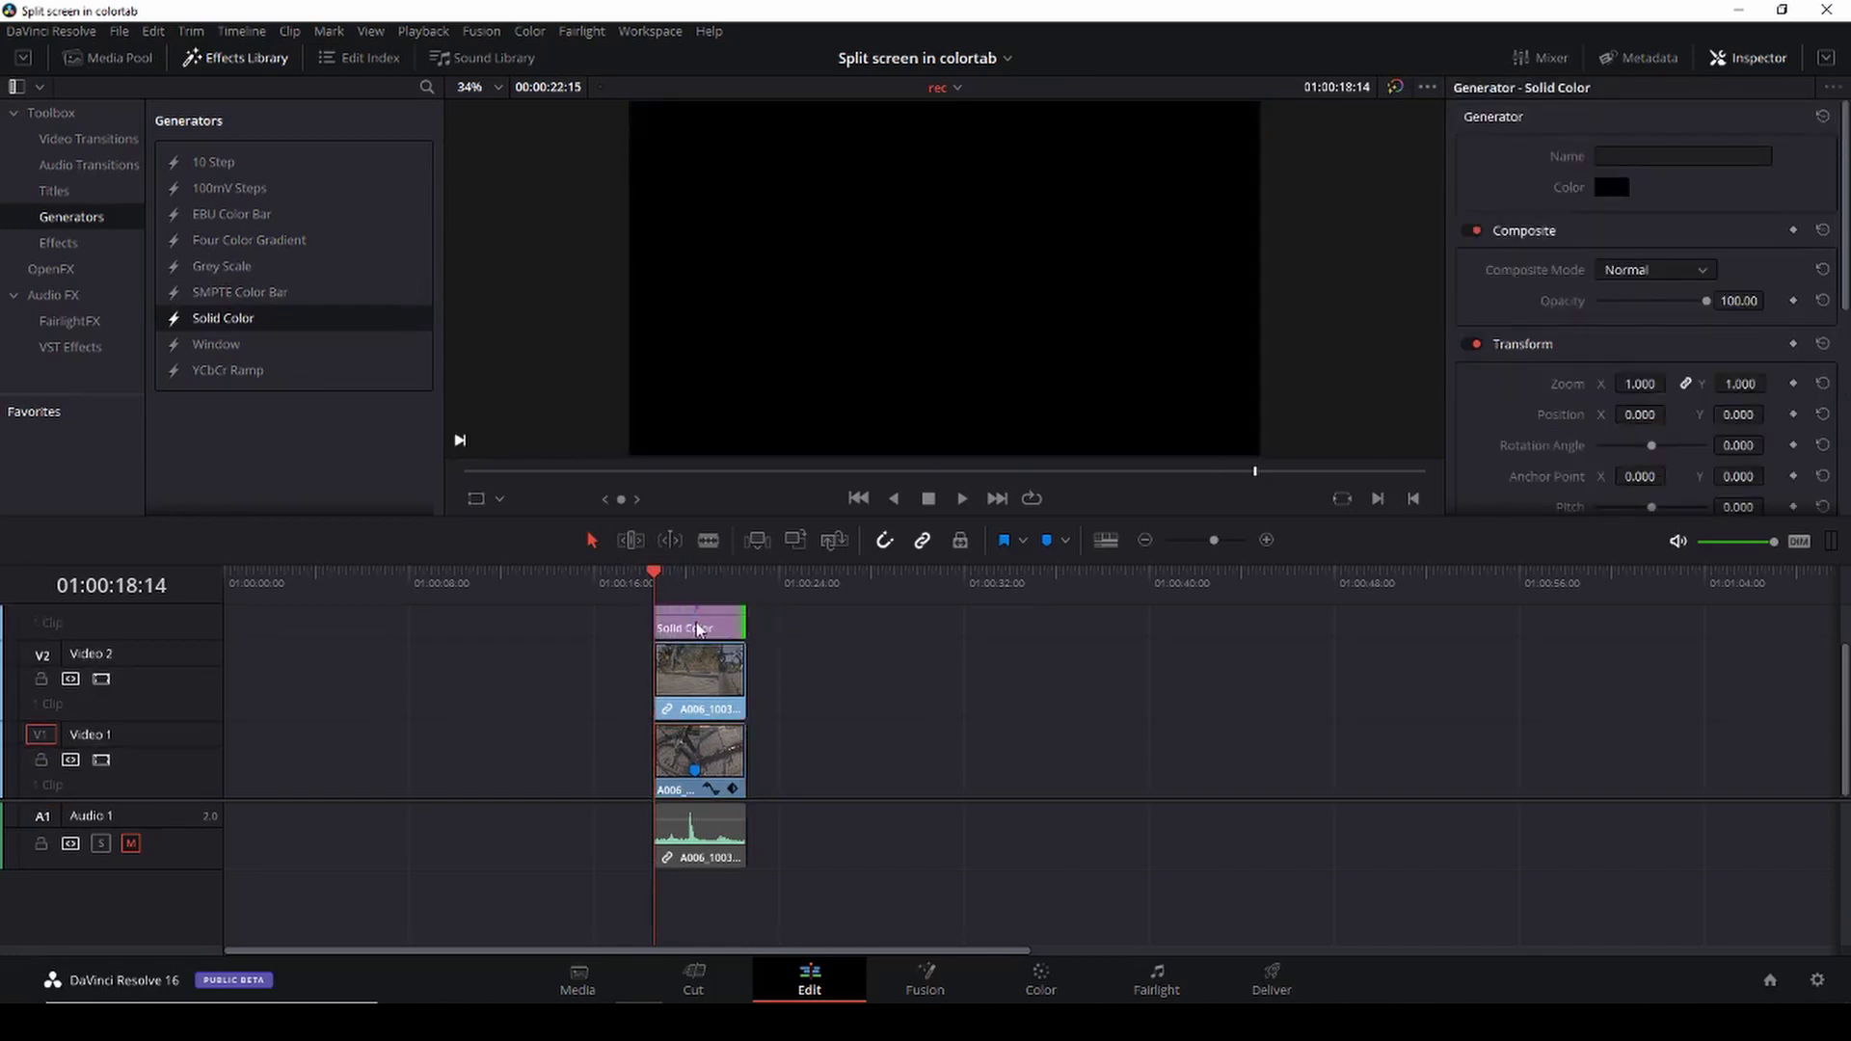
- Crop the Solid Color to a thin bar with Crop Left 800.640 and Crop Right 1102.080
scroll(1471, 426, "down", 5)
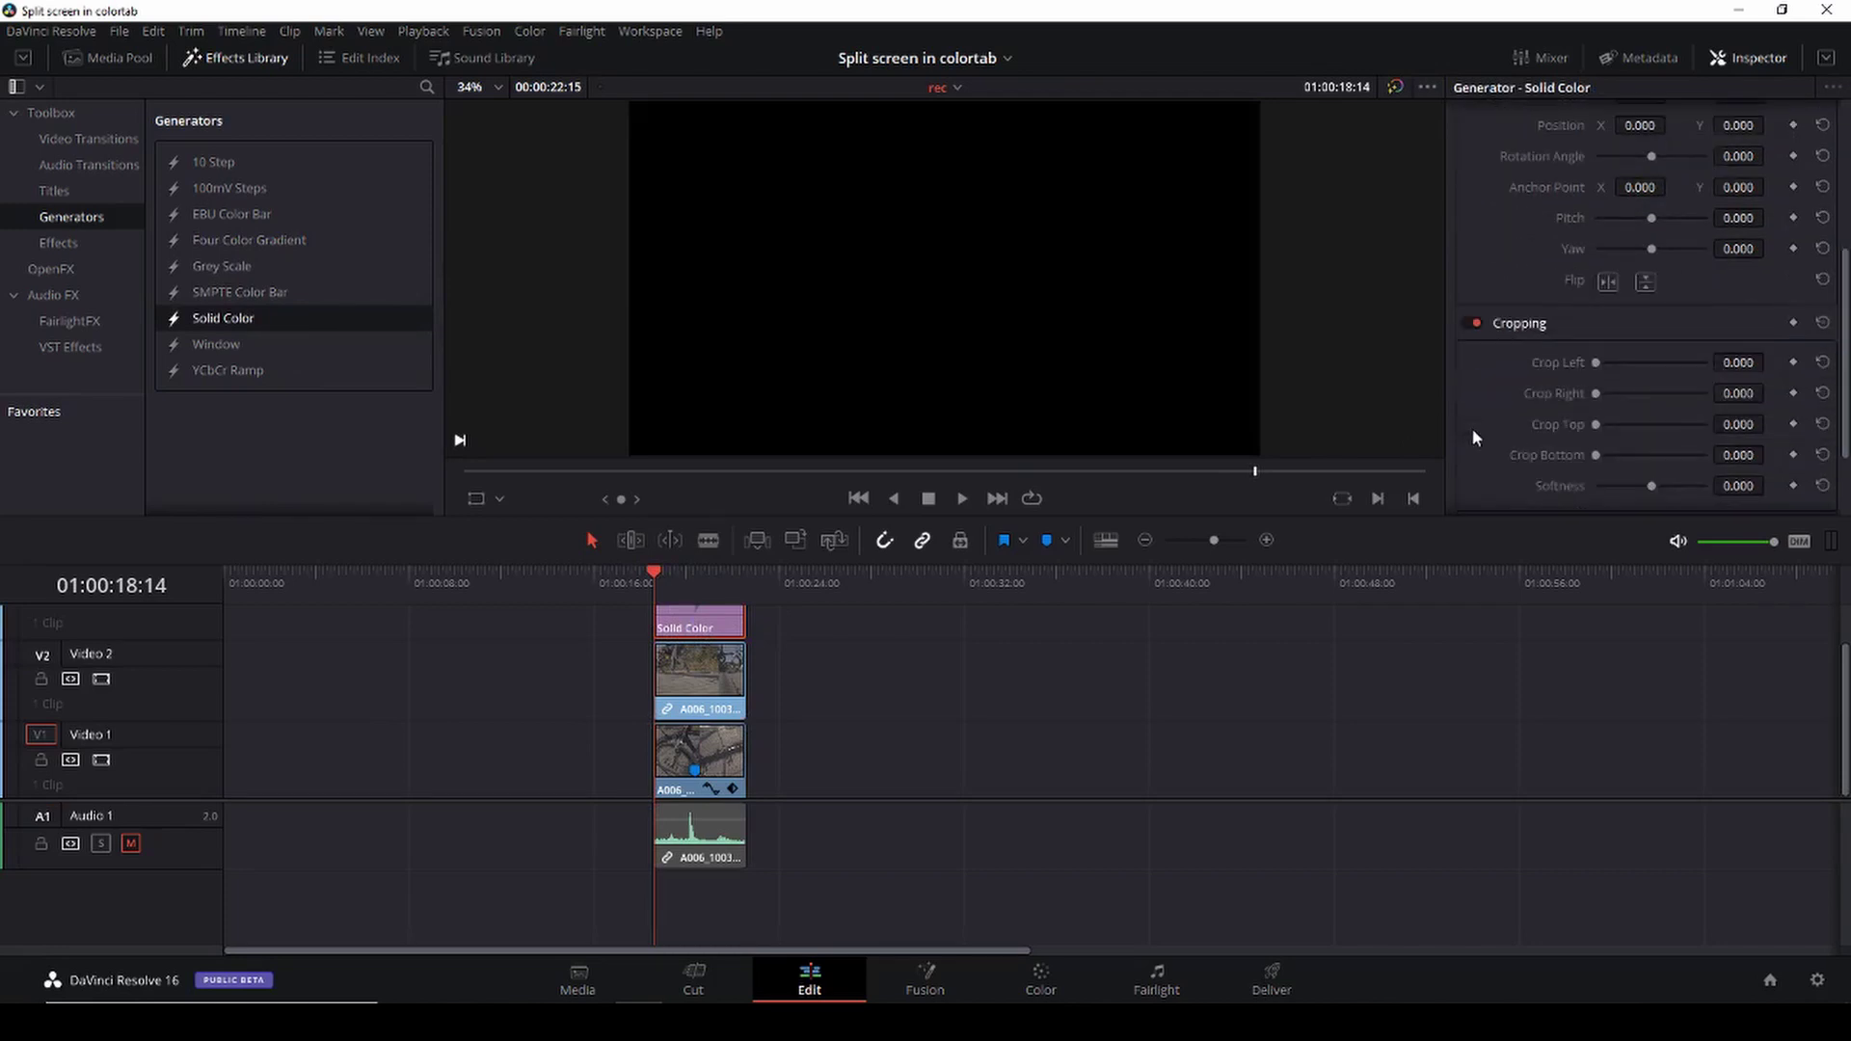
scroll(1490, 419, "down", 1)
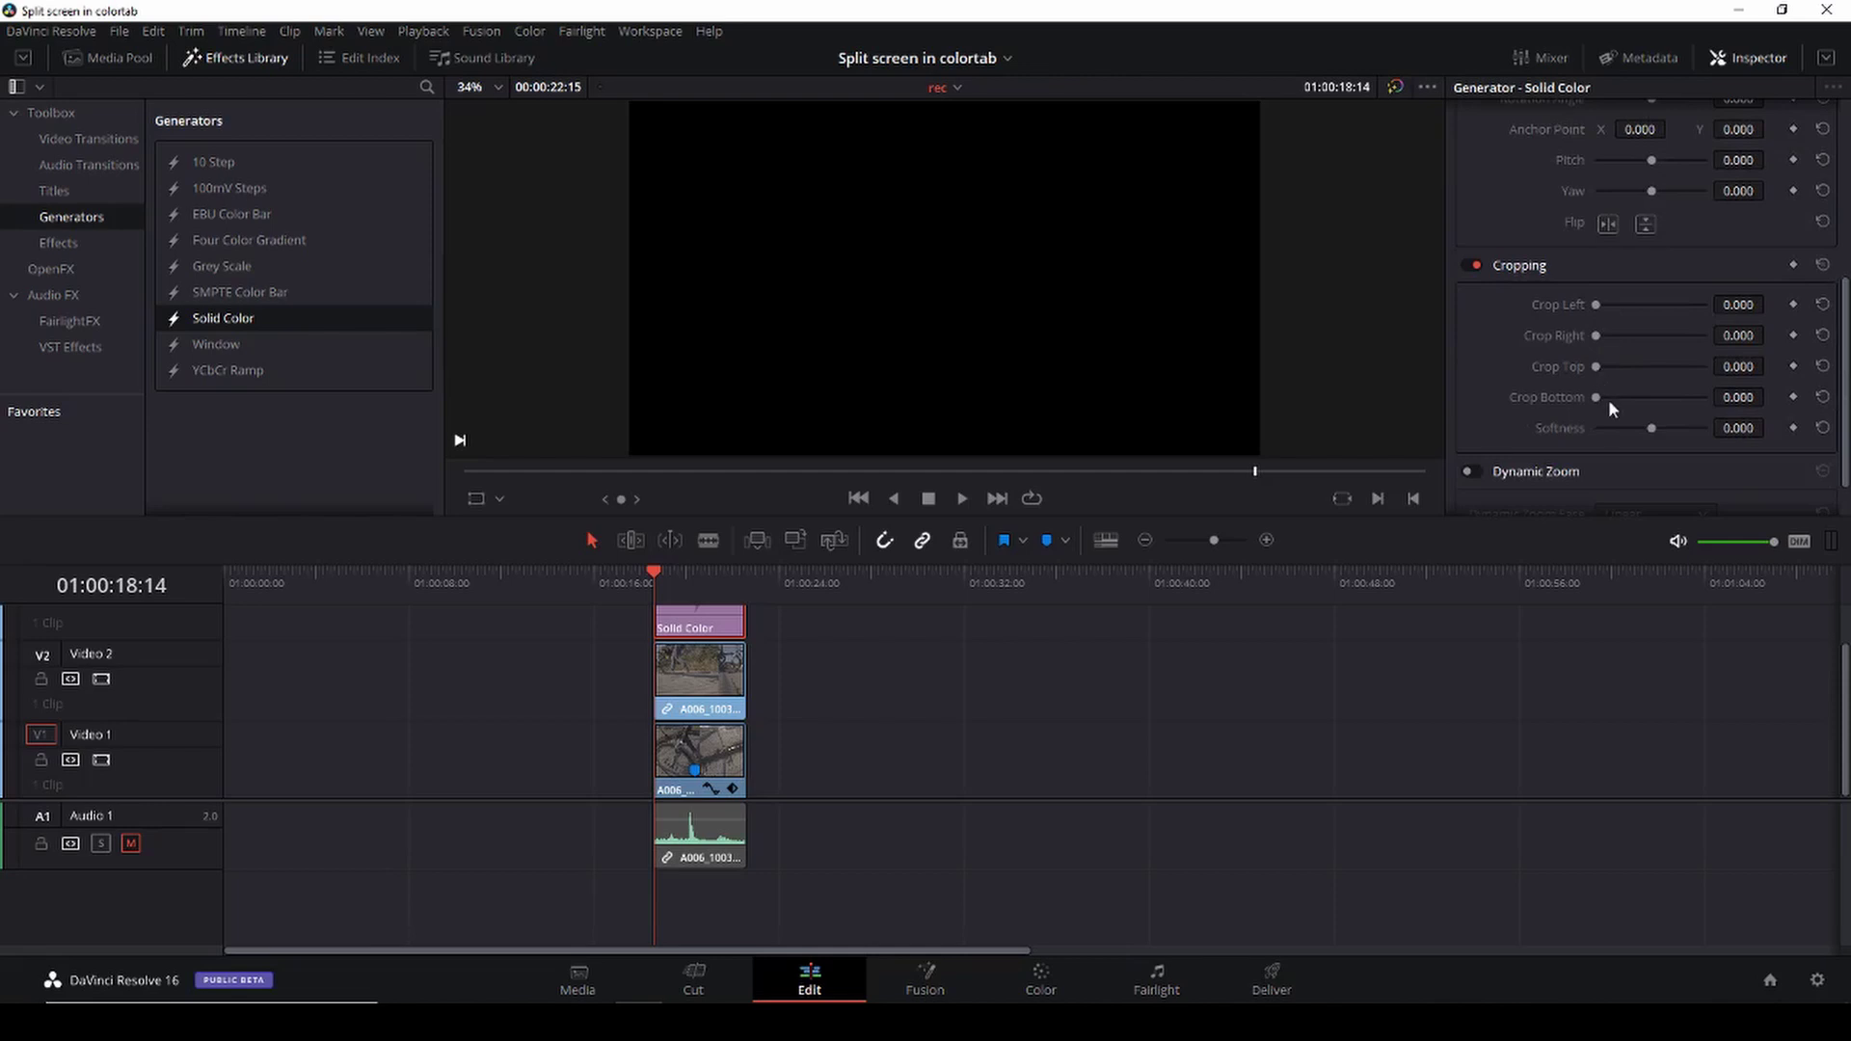
left_click_drag(1597, 305, 1658, 341)
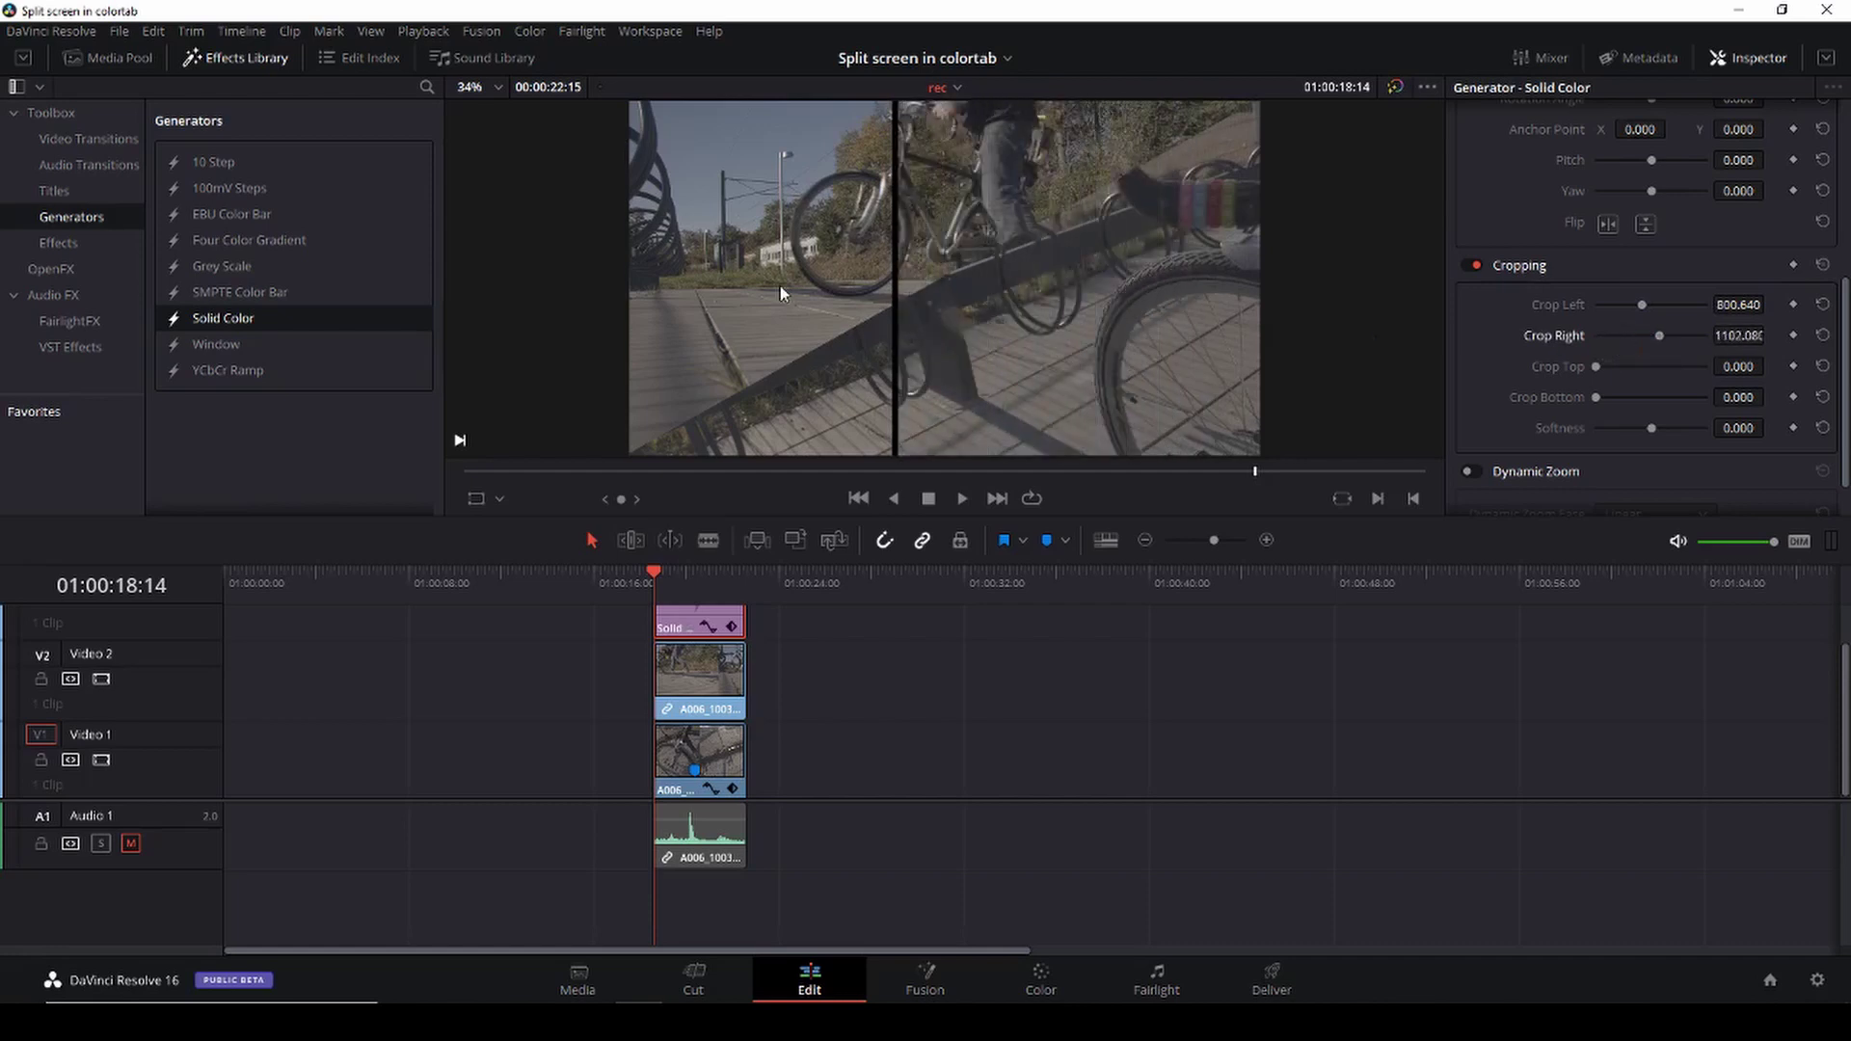
scroll(779, 285, "down", 2)
- Rotate the solid bar to -61.245°, zoom it to 2.110 and position it along the diagonal split
left_click(475, 500)
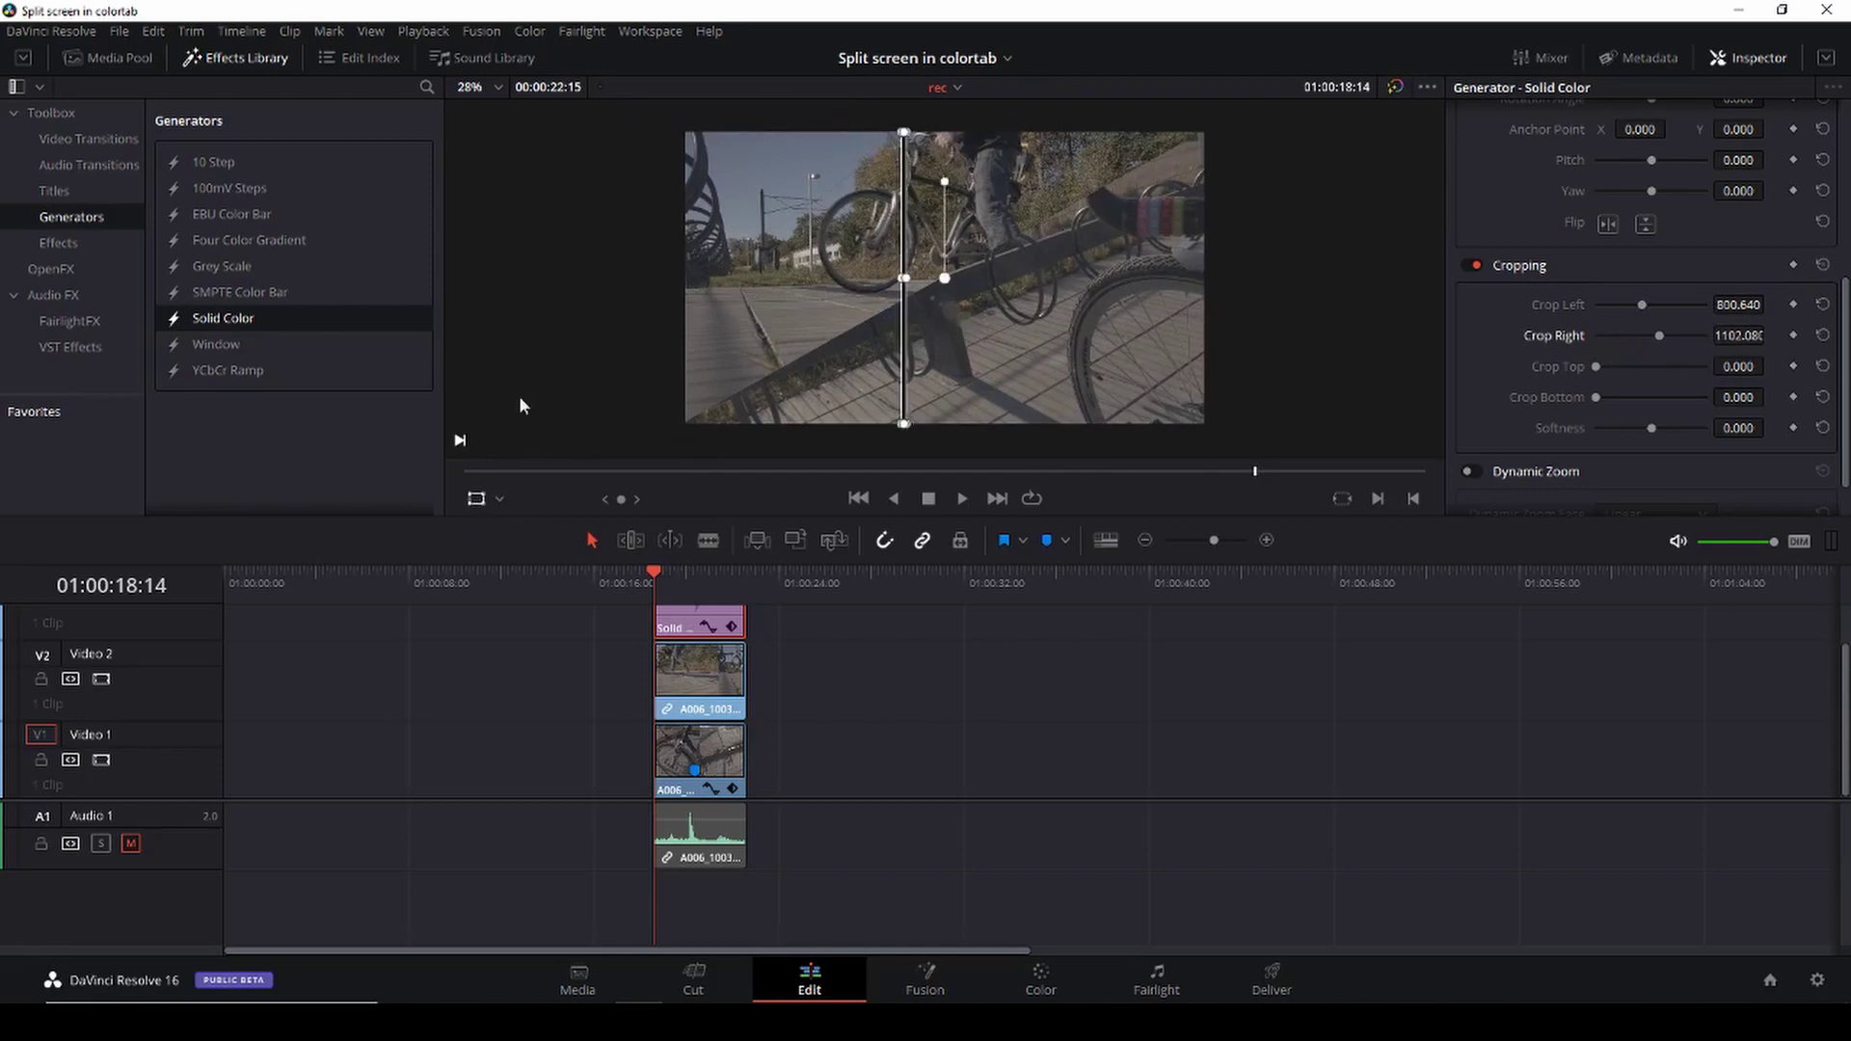
scroll(611, 250, "down", 1)
left_click_drag(947, 184, 1030, 234)
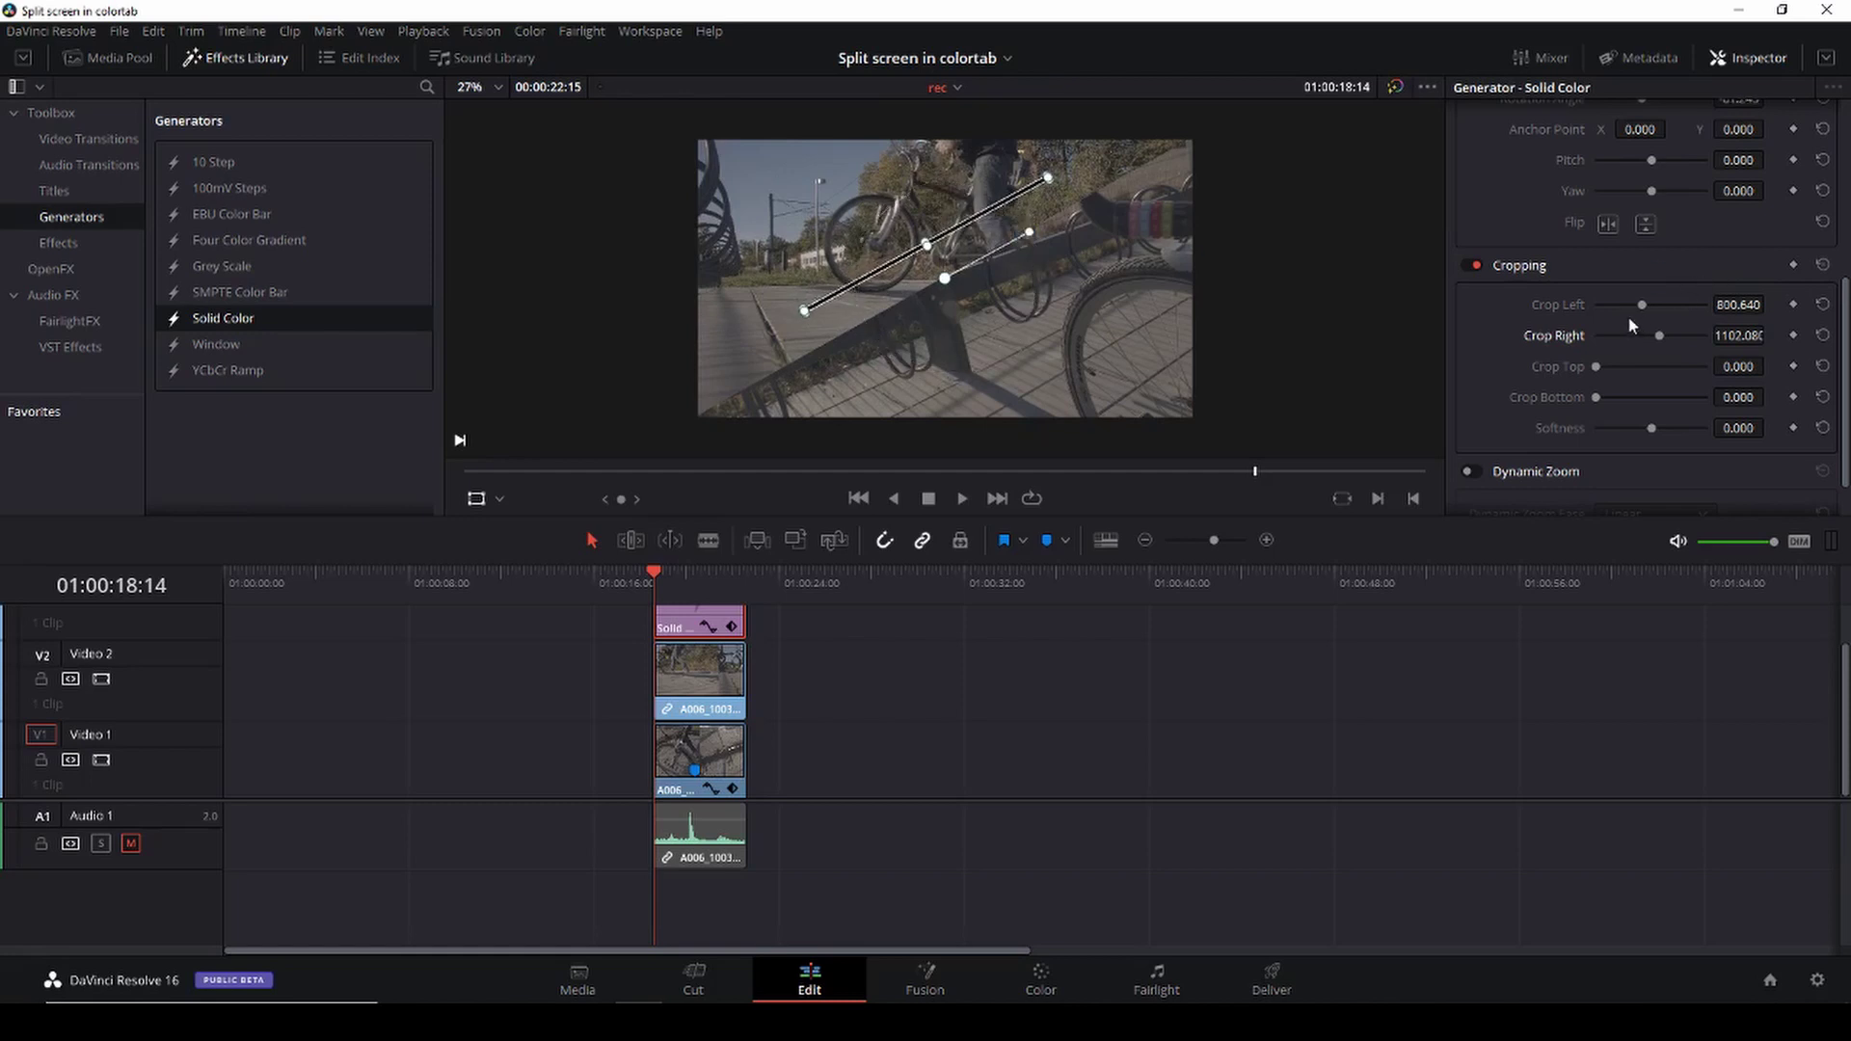
scroll(1658, 286, "up", 3)
left_click_drag(1639, 210, 1698, 209)
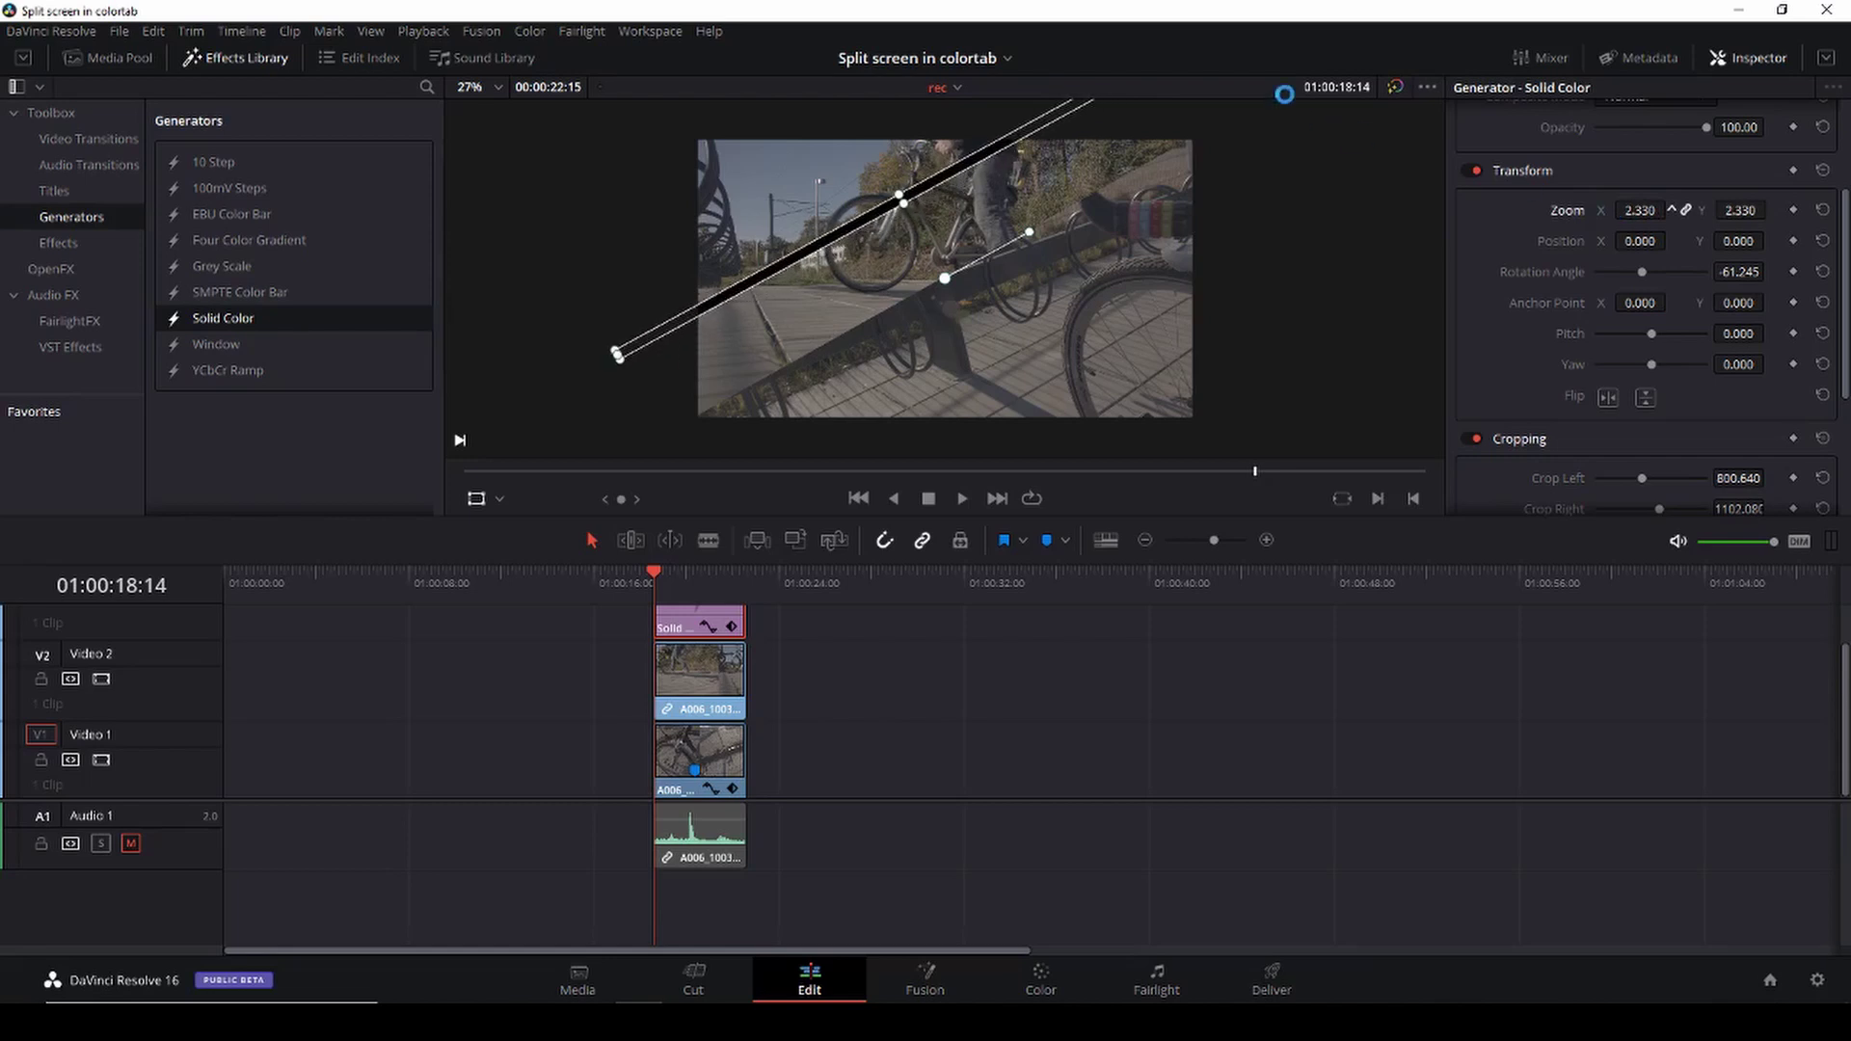
left_click_drag(903, 199, 948, 289)
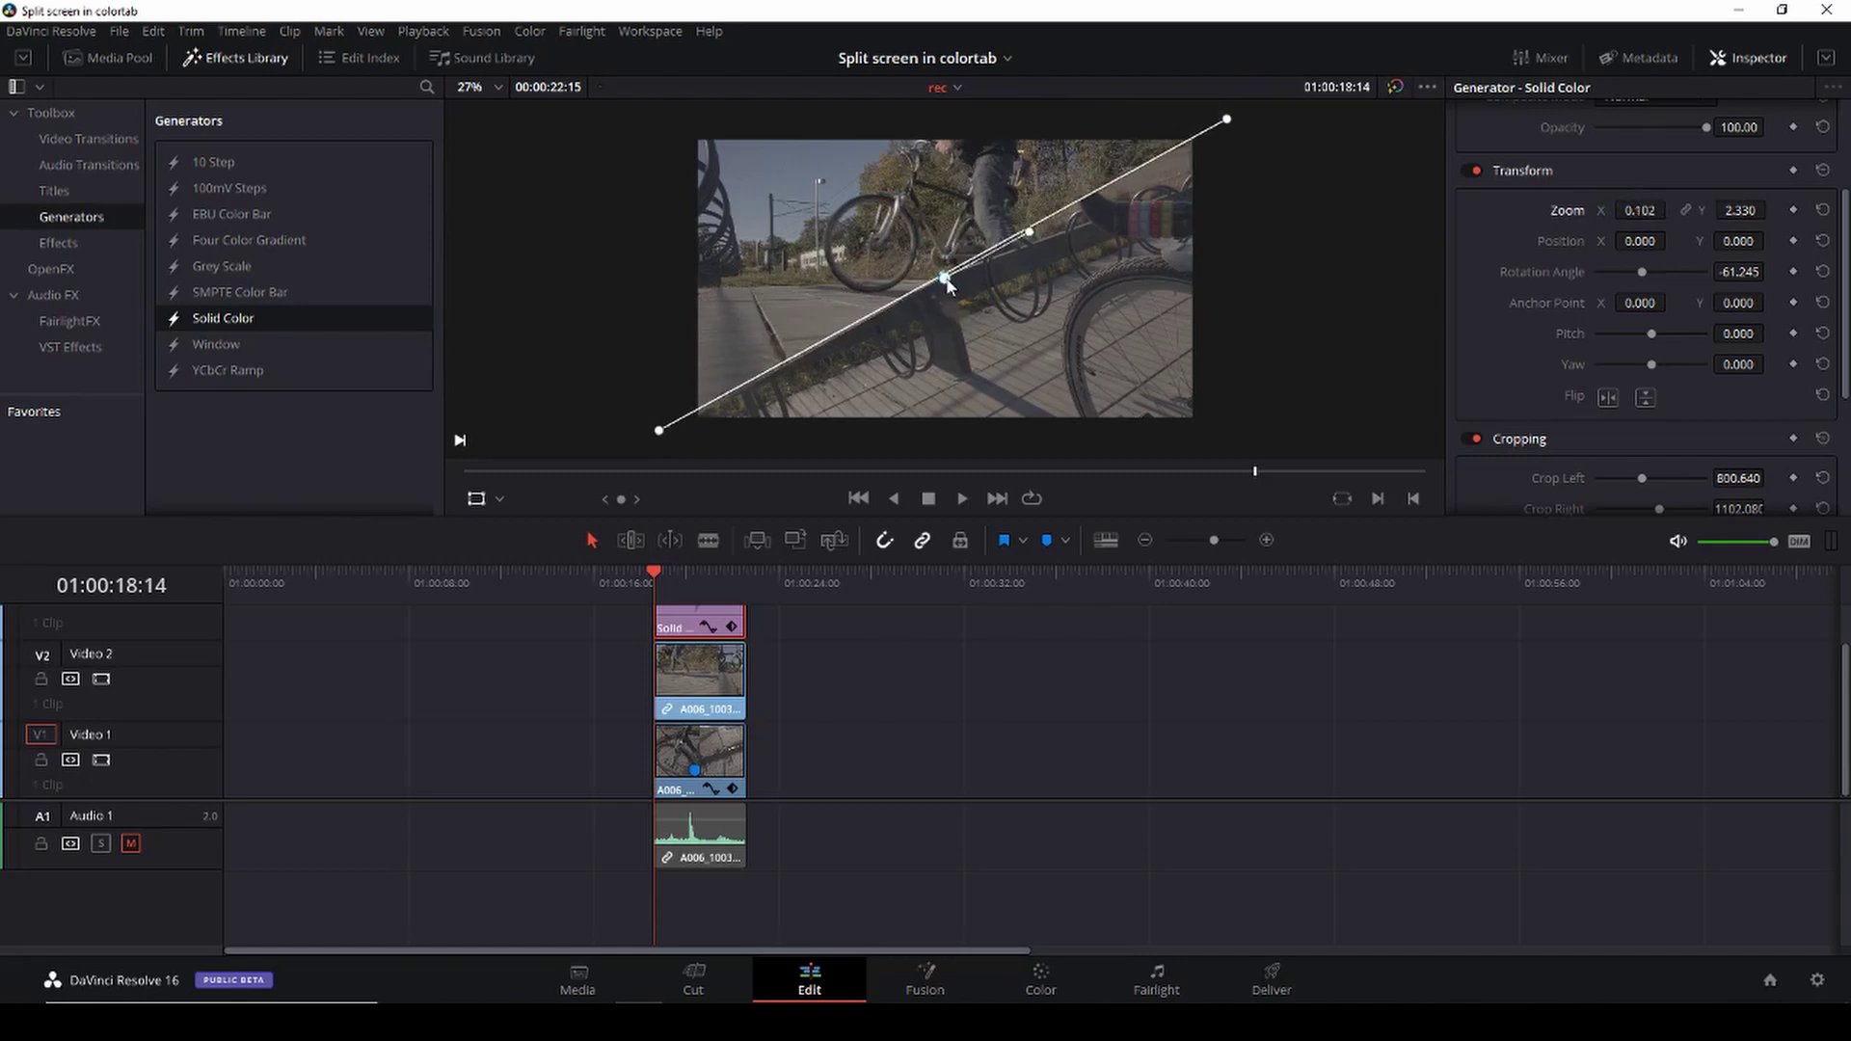
key("ctrl+z")
key("ctrl+z")
key("ctrl+z")
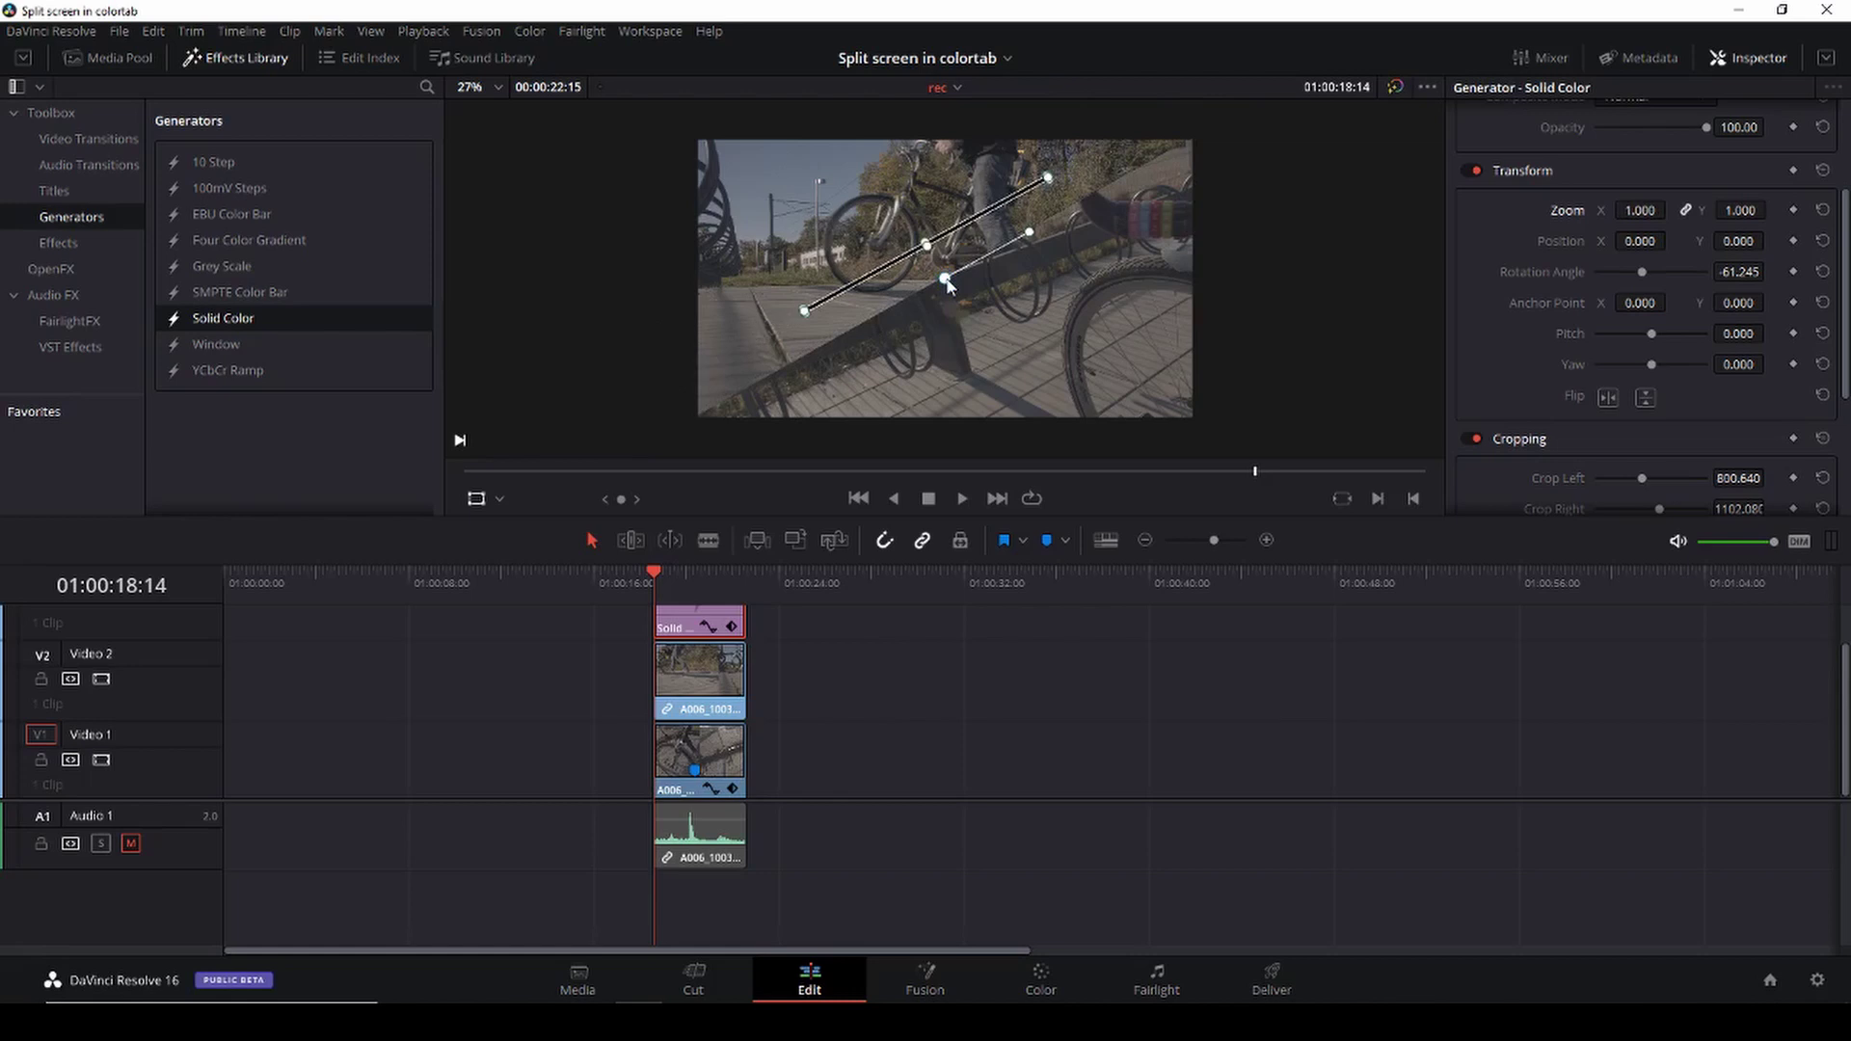
mouse_move(1736, 210)
left_mouse_down()
mouse_move(1772, 211)
mouse_move(1732, 211)
mouse_move(1697, 241)
mouse_move(1770, 242)
mouse_move(1639, 241)
mouse_move(1650, 210)
mouse_move(1648, 241)
mouse_move(1732, 241)
left_mouse_up()
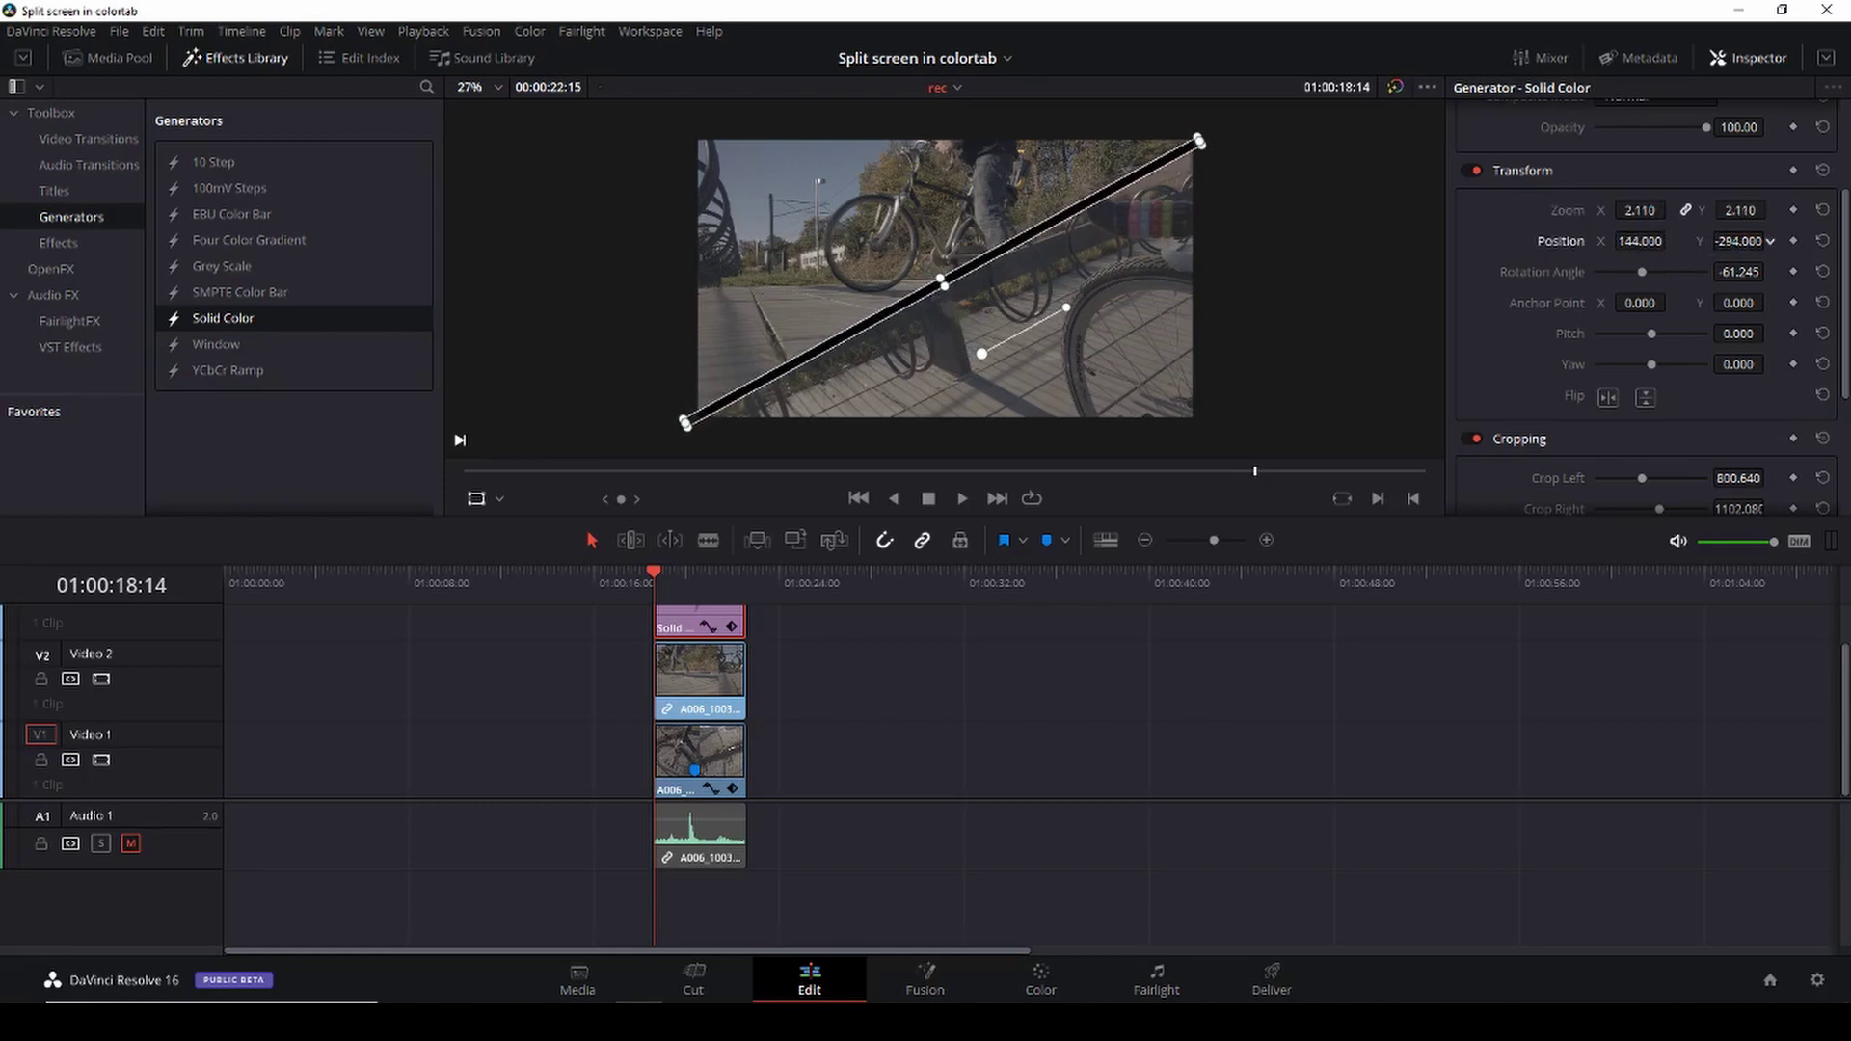
- Change the Solid Color's colour to white
scroll(1500, 291, "up", 4)
left_click(1613, 186)
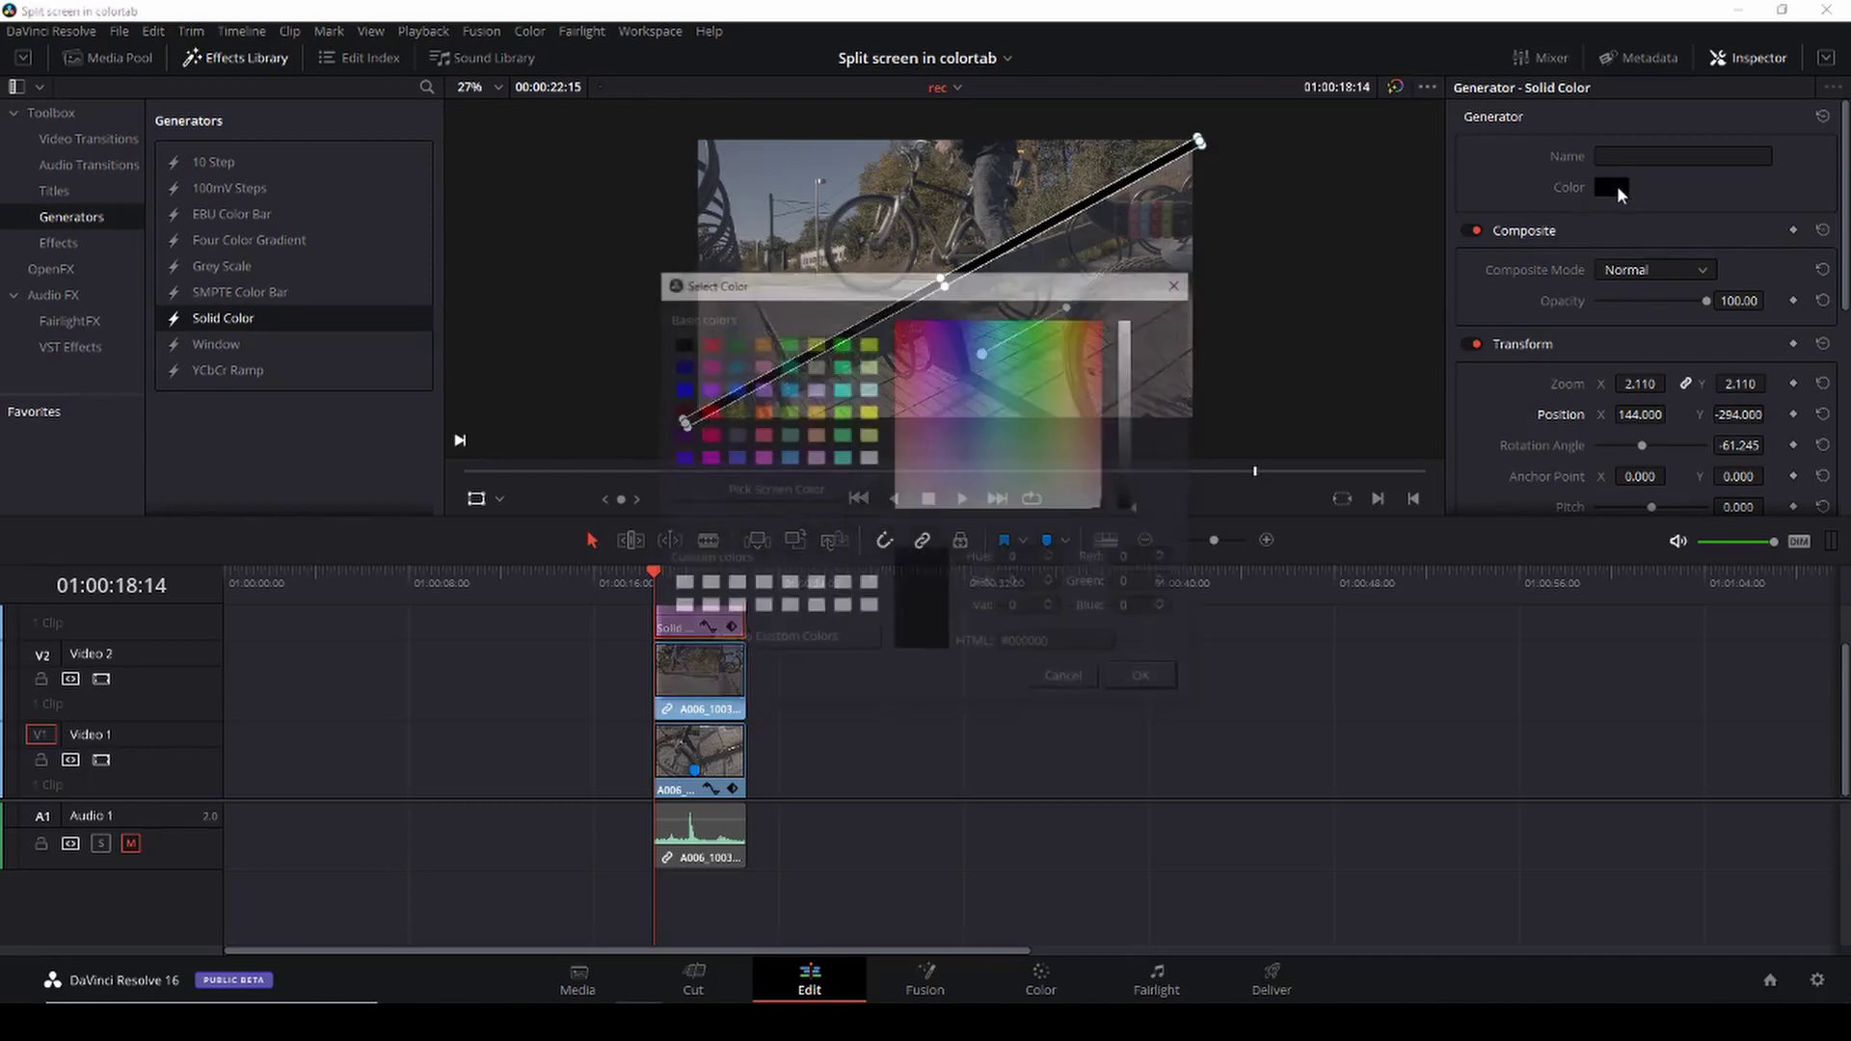
left_click(869, 457)
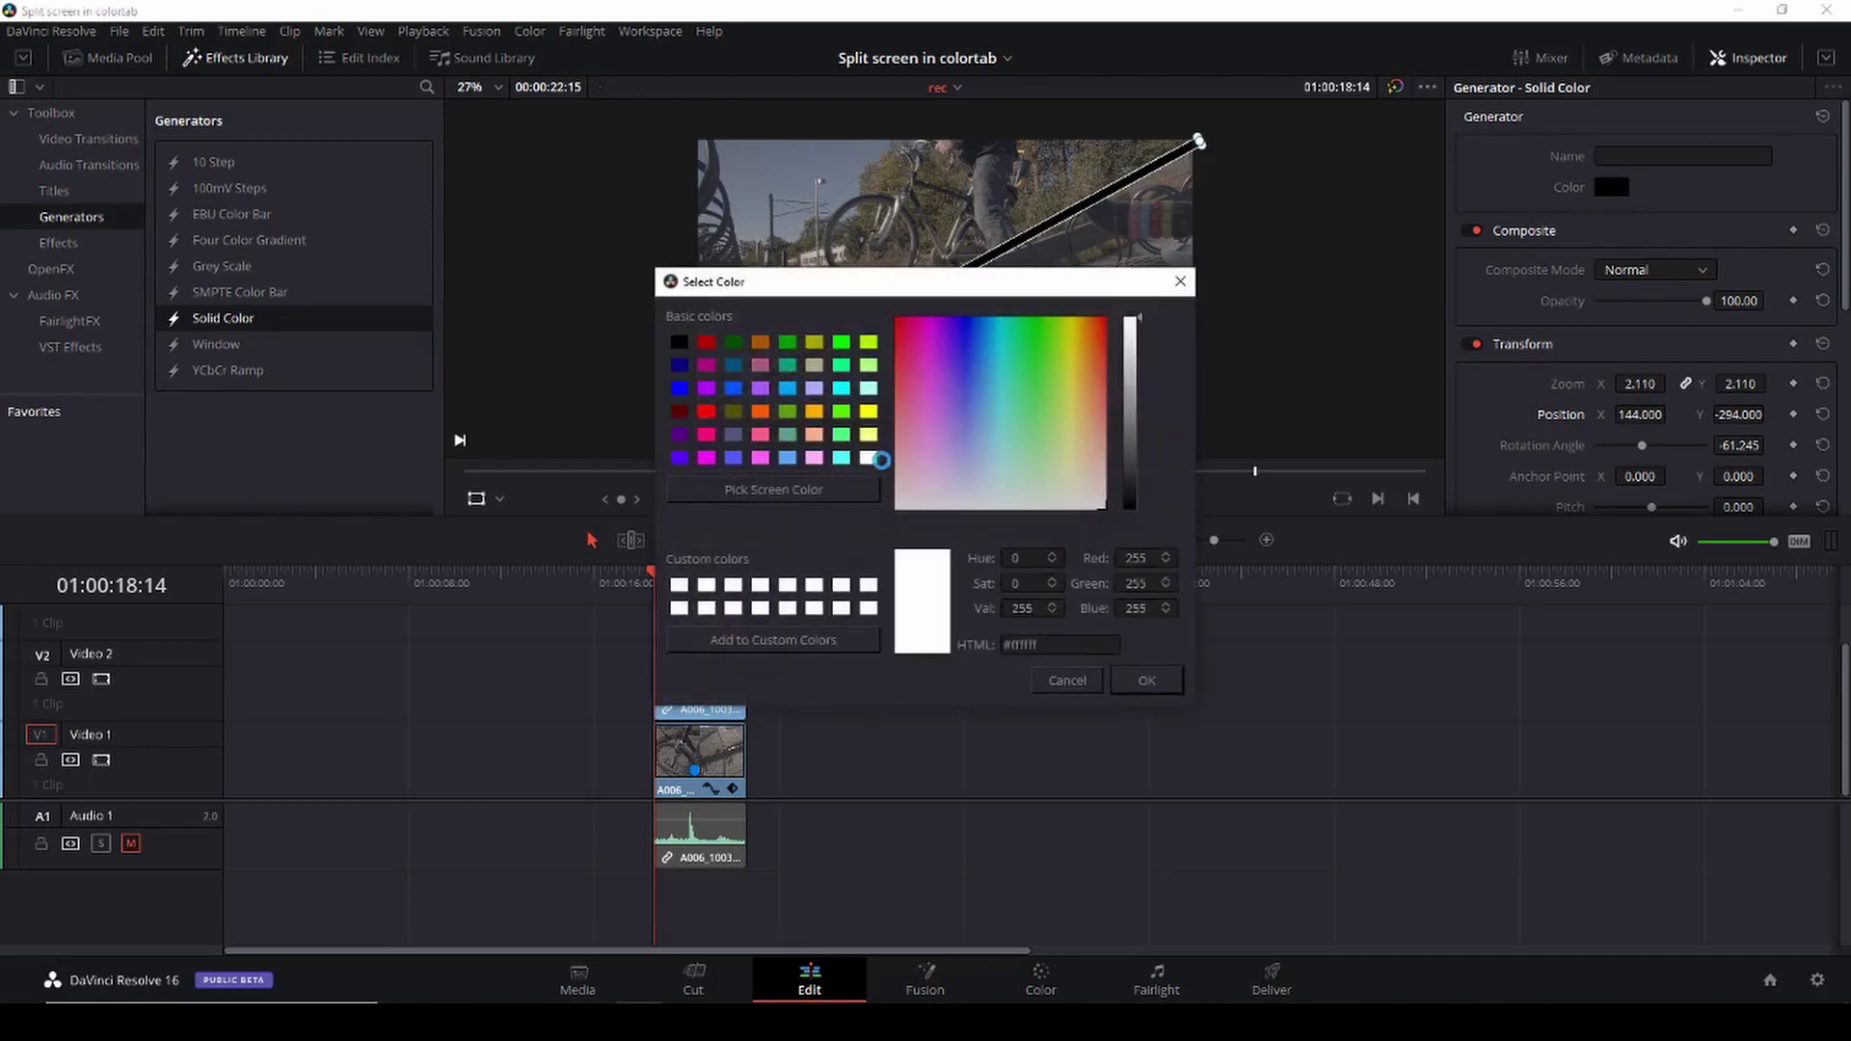
left_click(1152, 678)
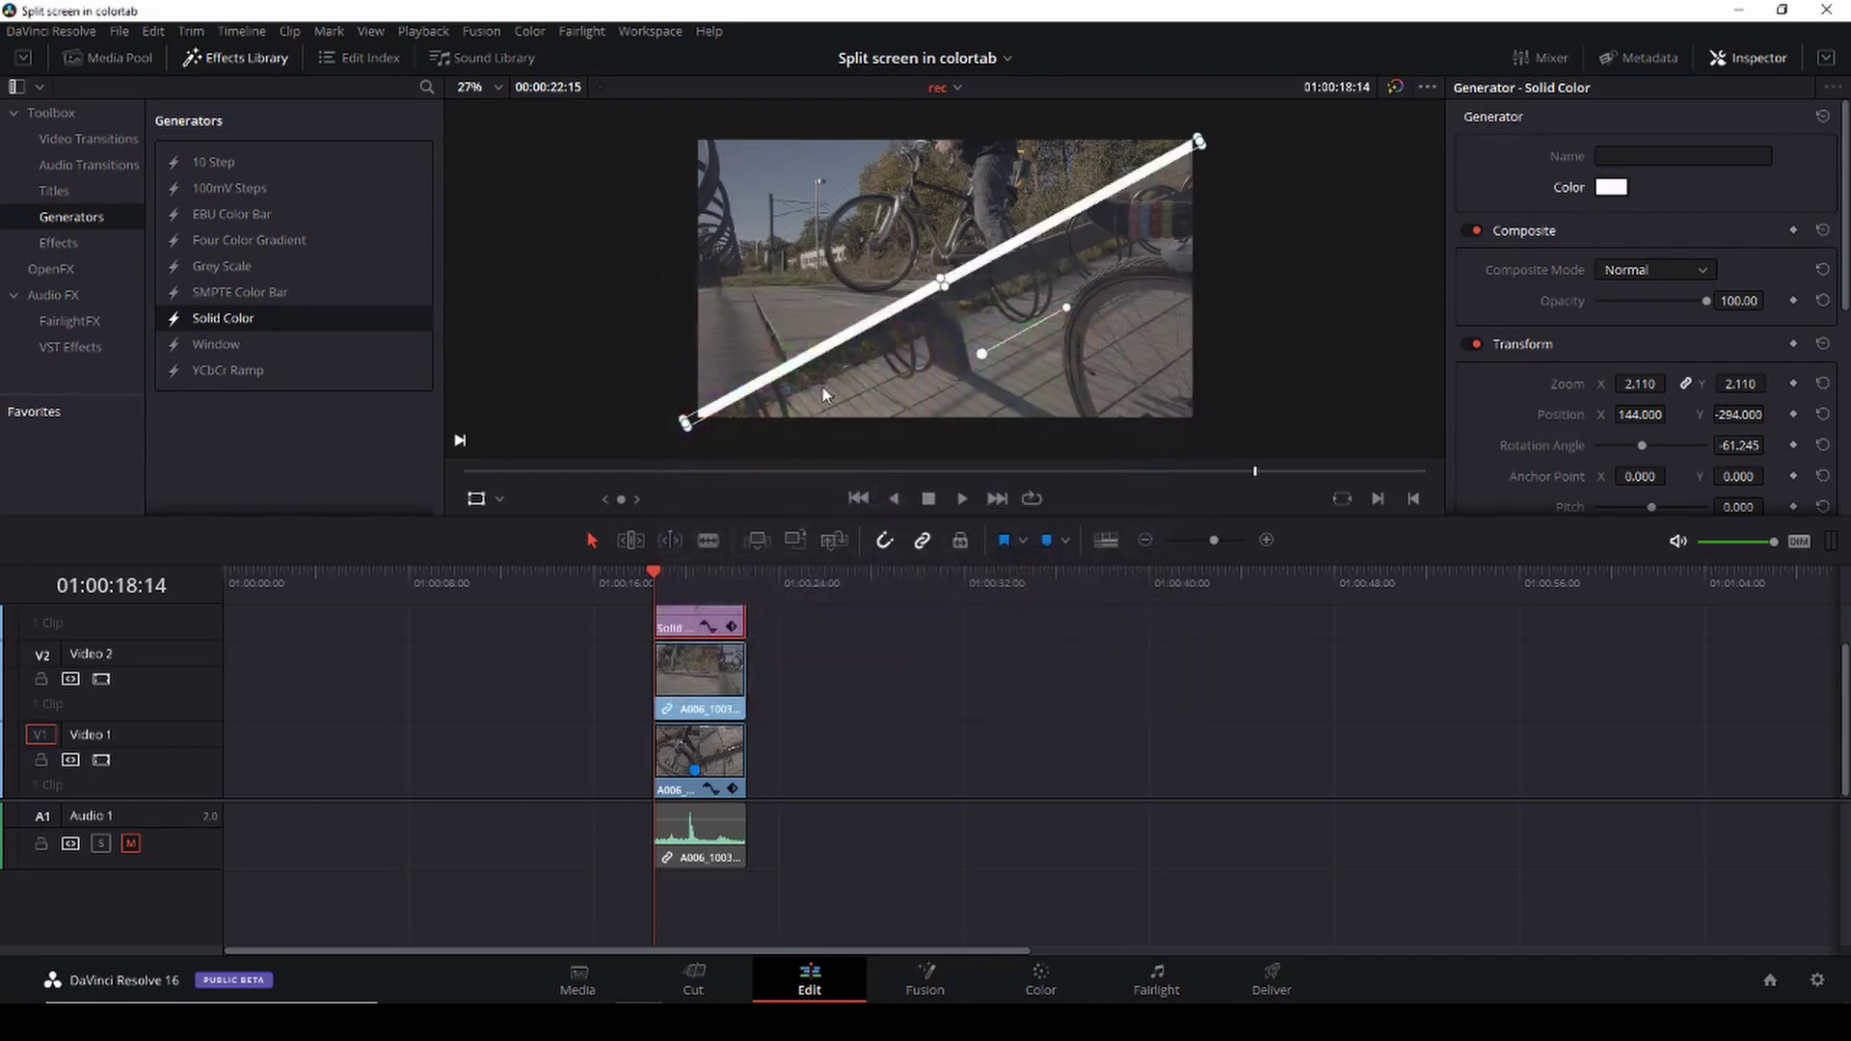
- Thin the line to crops 812.640/1104.080, shift it to Position Y -269, and hide the viewer overlay
scroll(1550, 414, "down", 3)
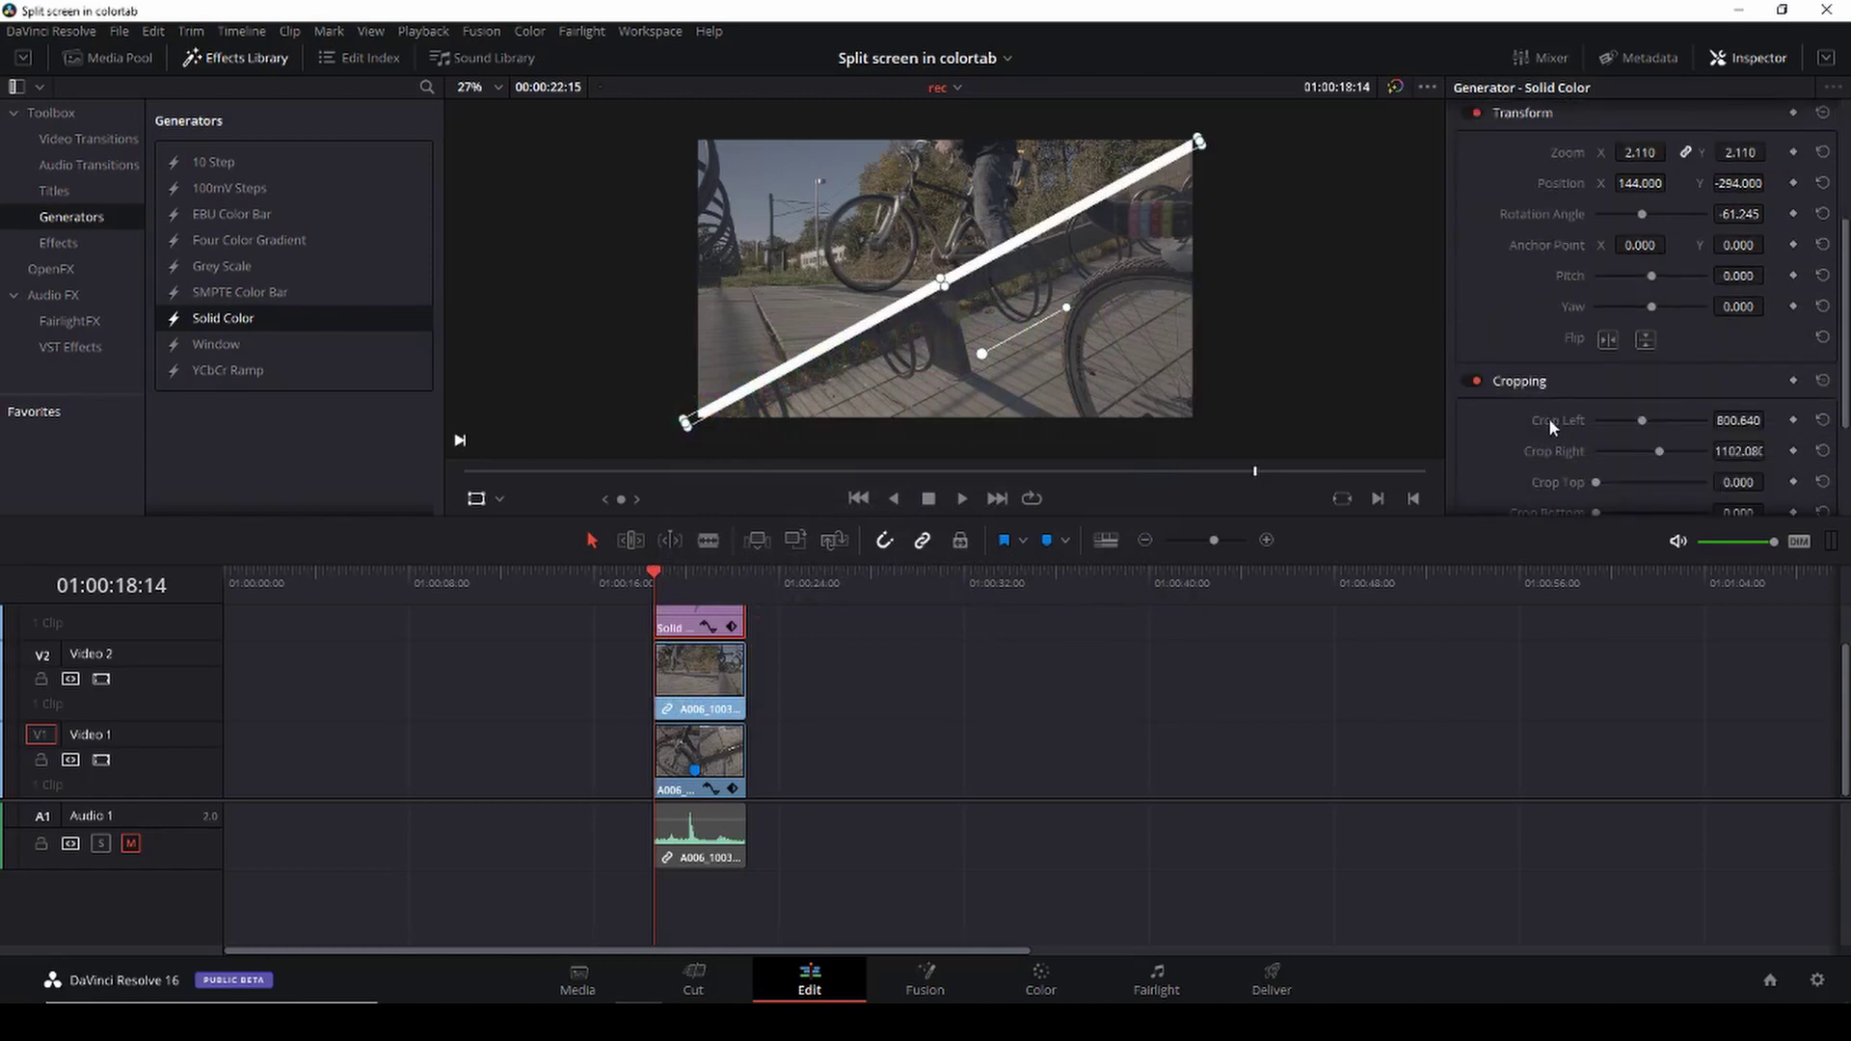
left_click_drag(1640, 419, 1749, 451)
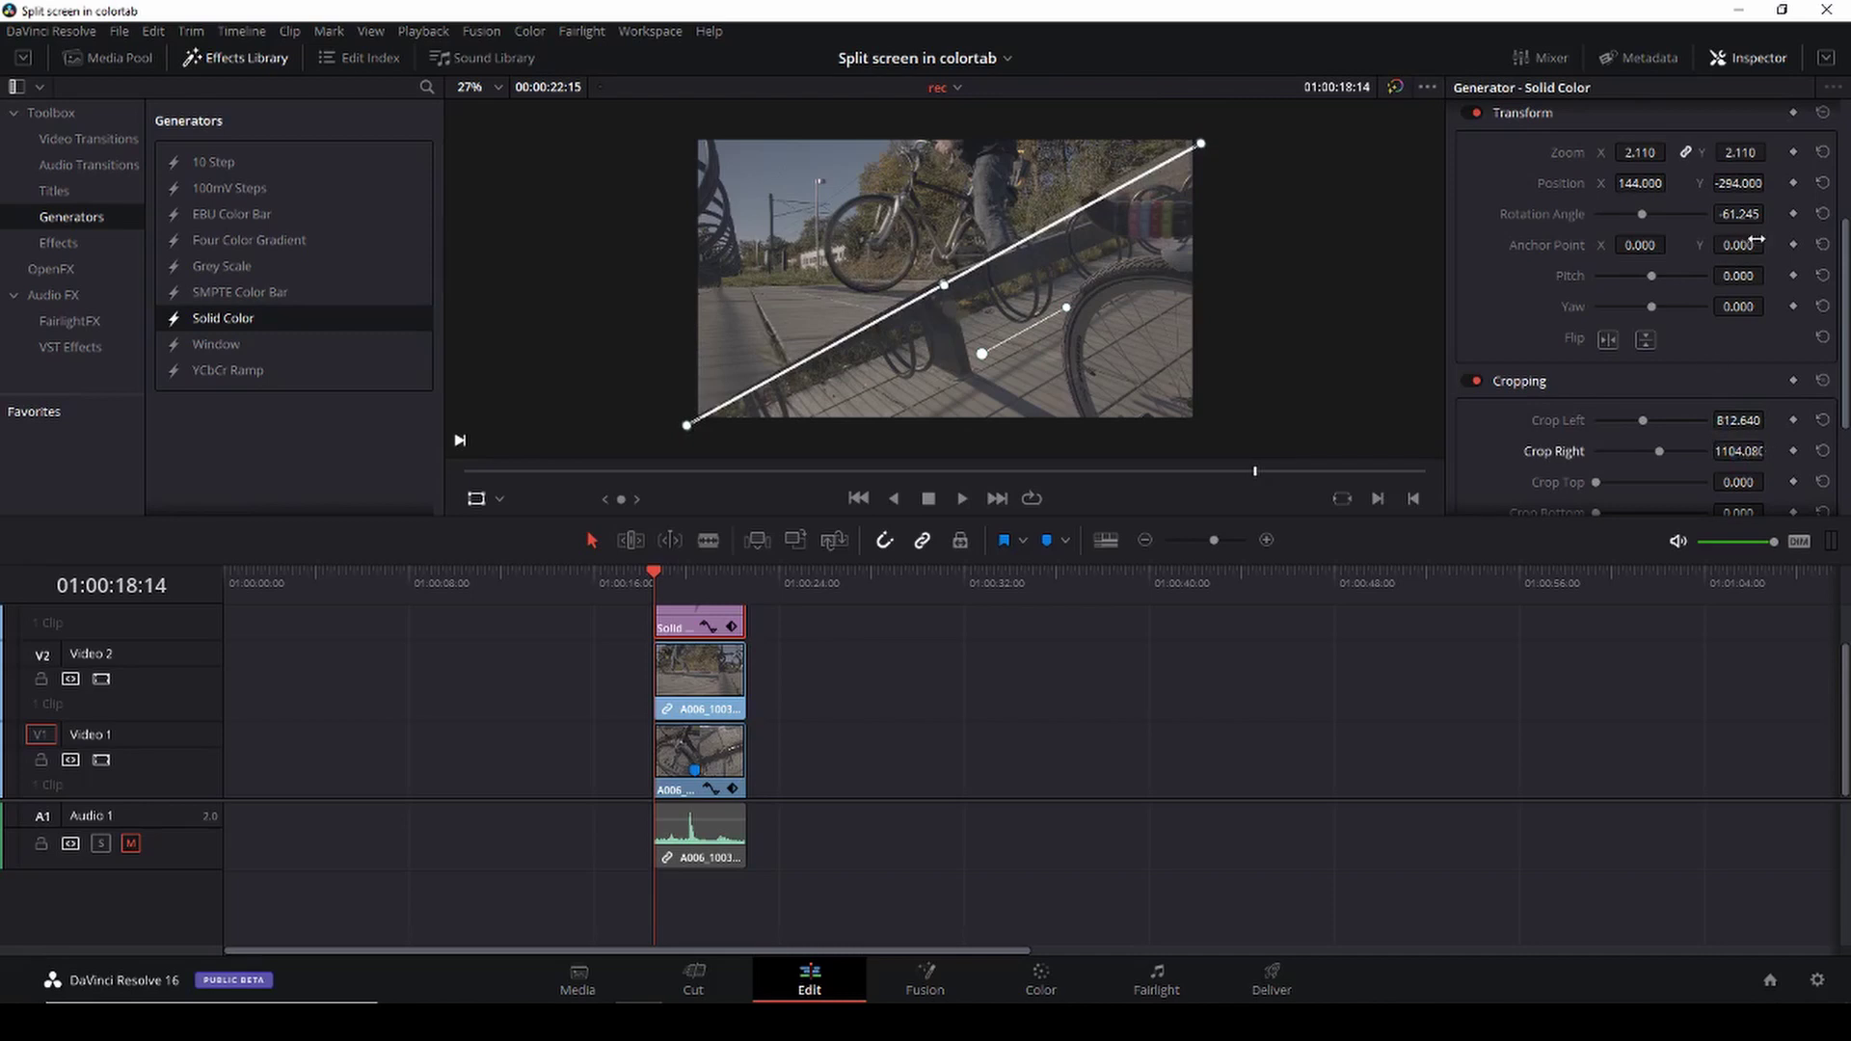
left_click_drag(1733, 183, 1770, 182)
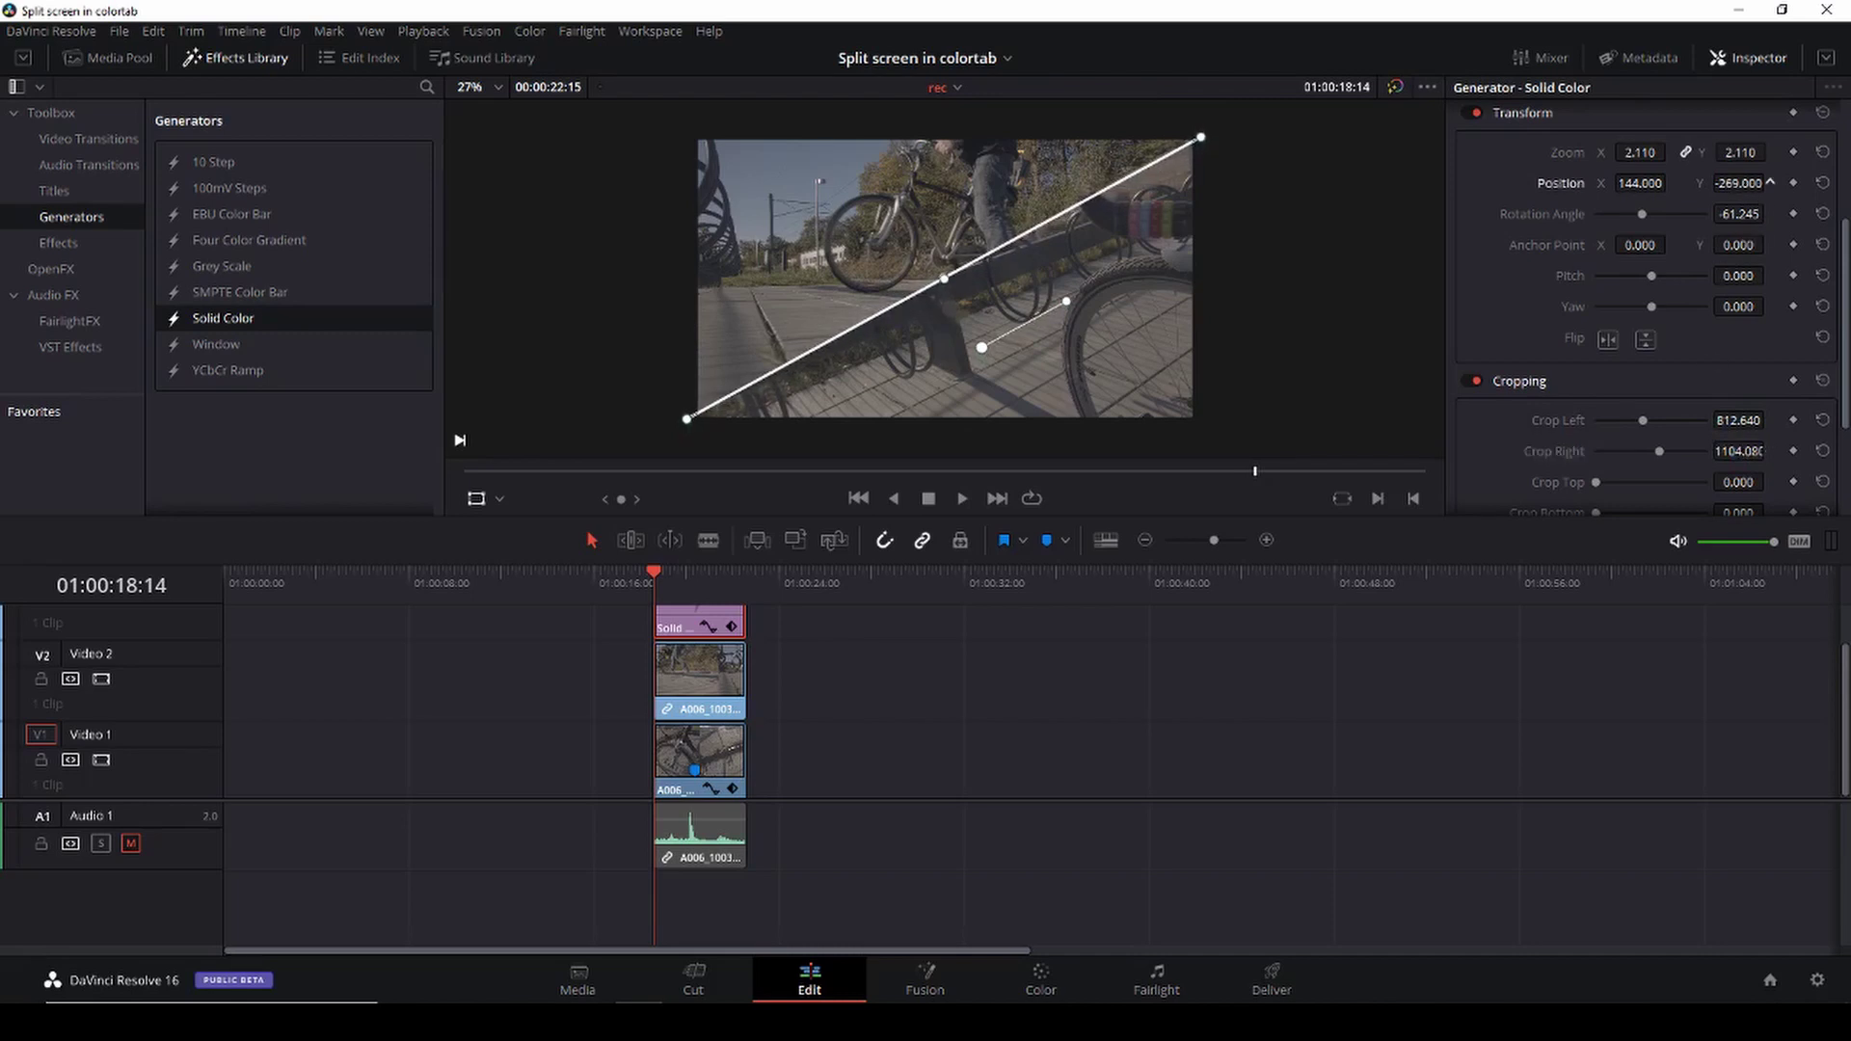
left_click(476, 501)
scroll(850, 736, "up", 2)
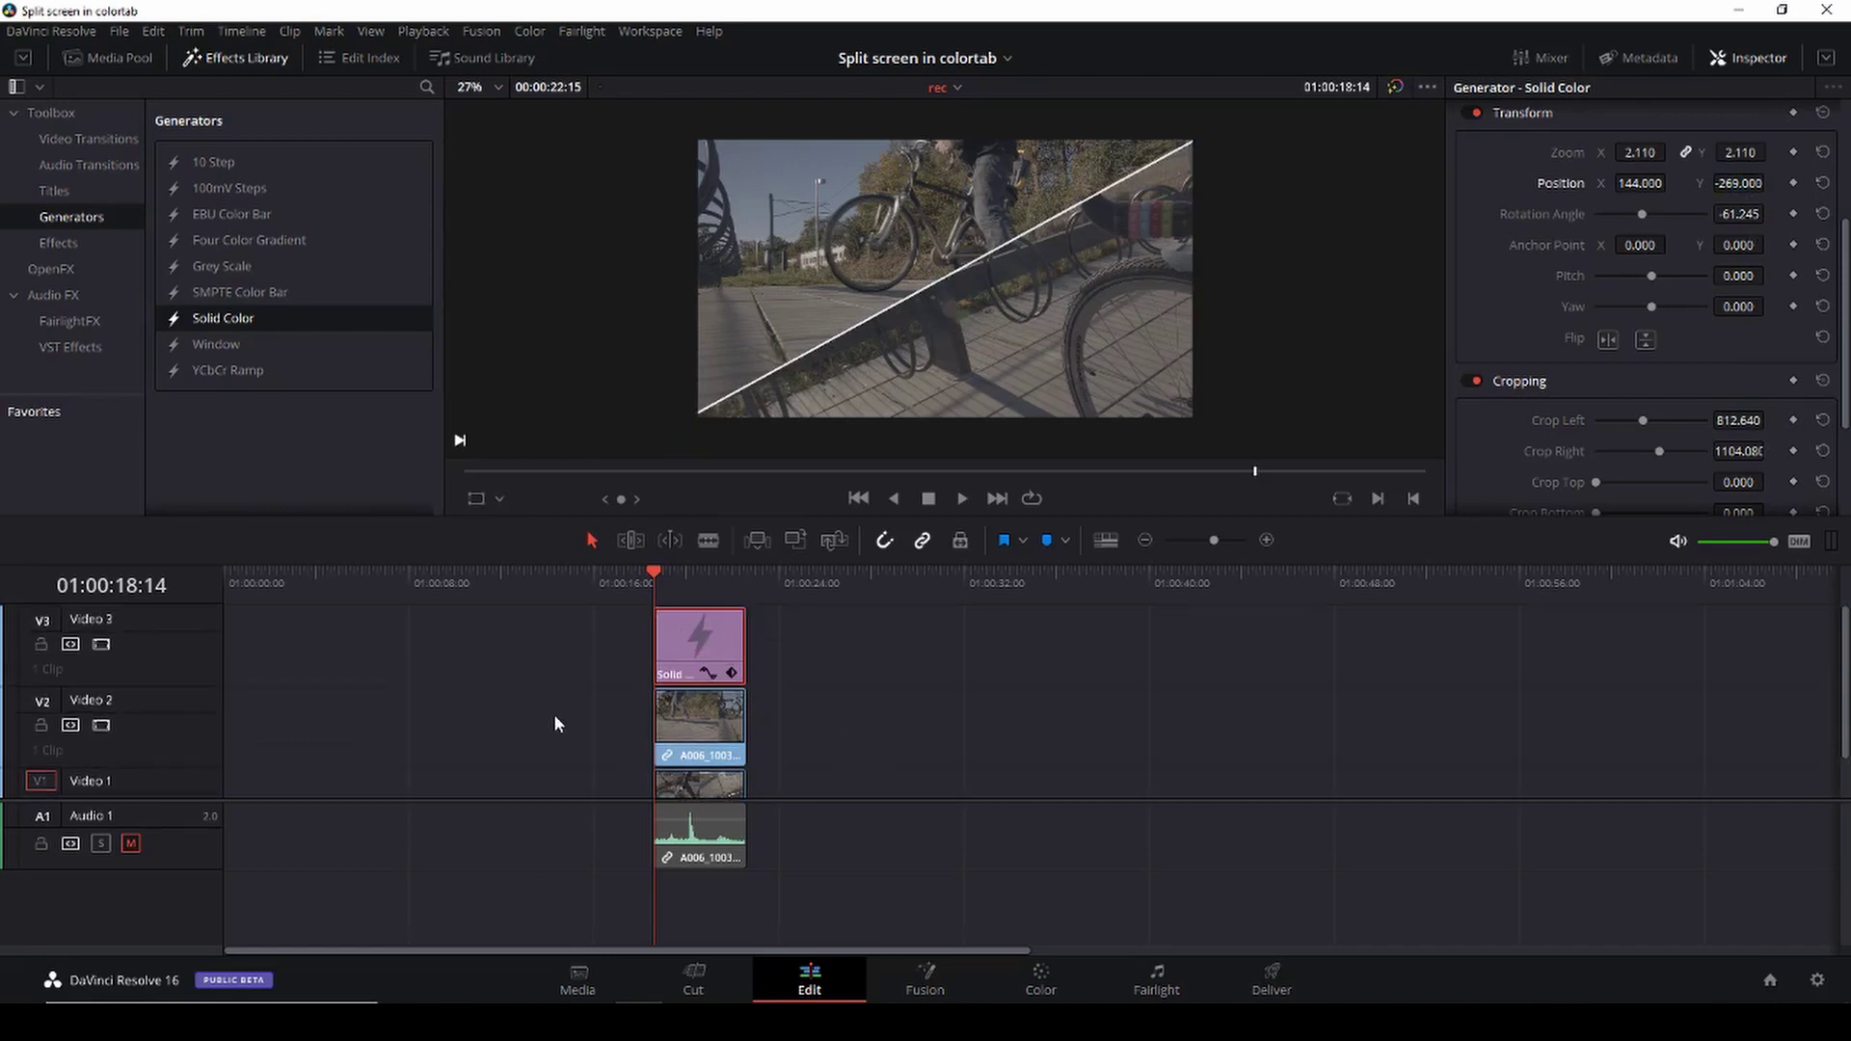
- Lift the white line to V4, drop an Adjustment Clip onto V3 beneath it, and open it in Color
left_click_drag(694, 627, 692, 596)
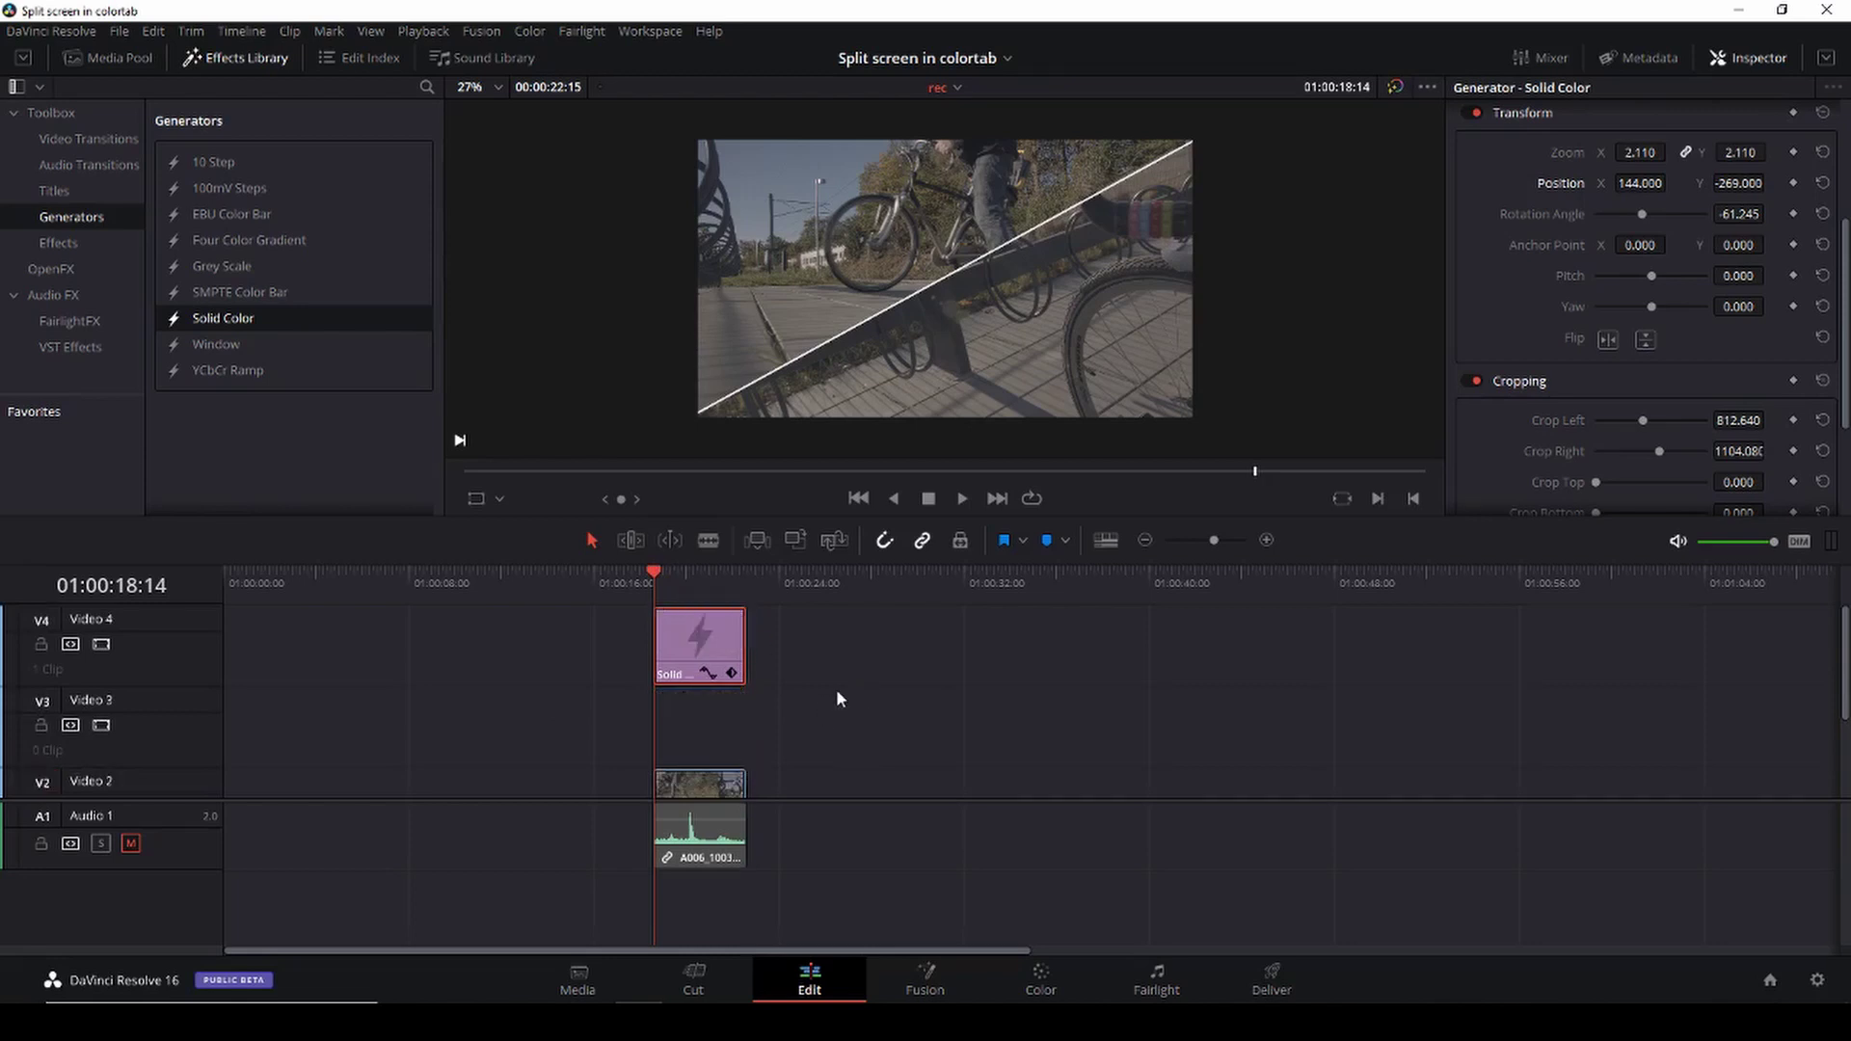
left_click(50, 242)
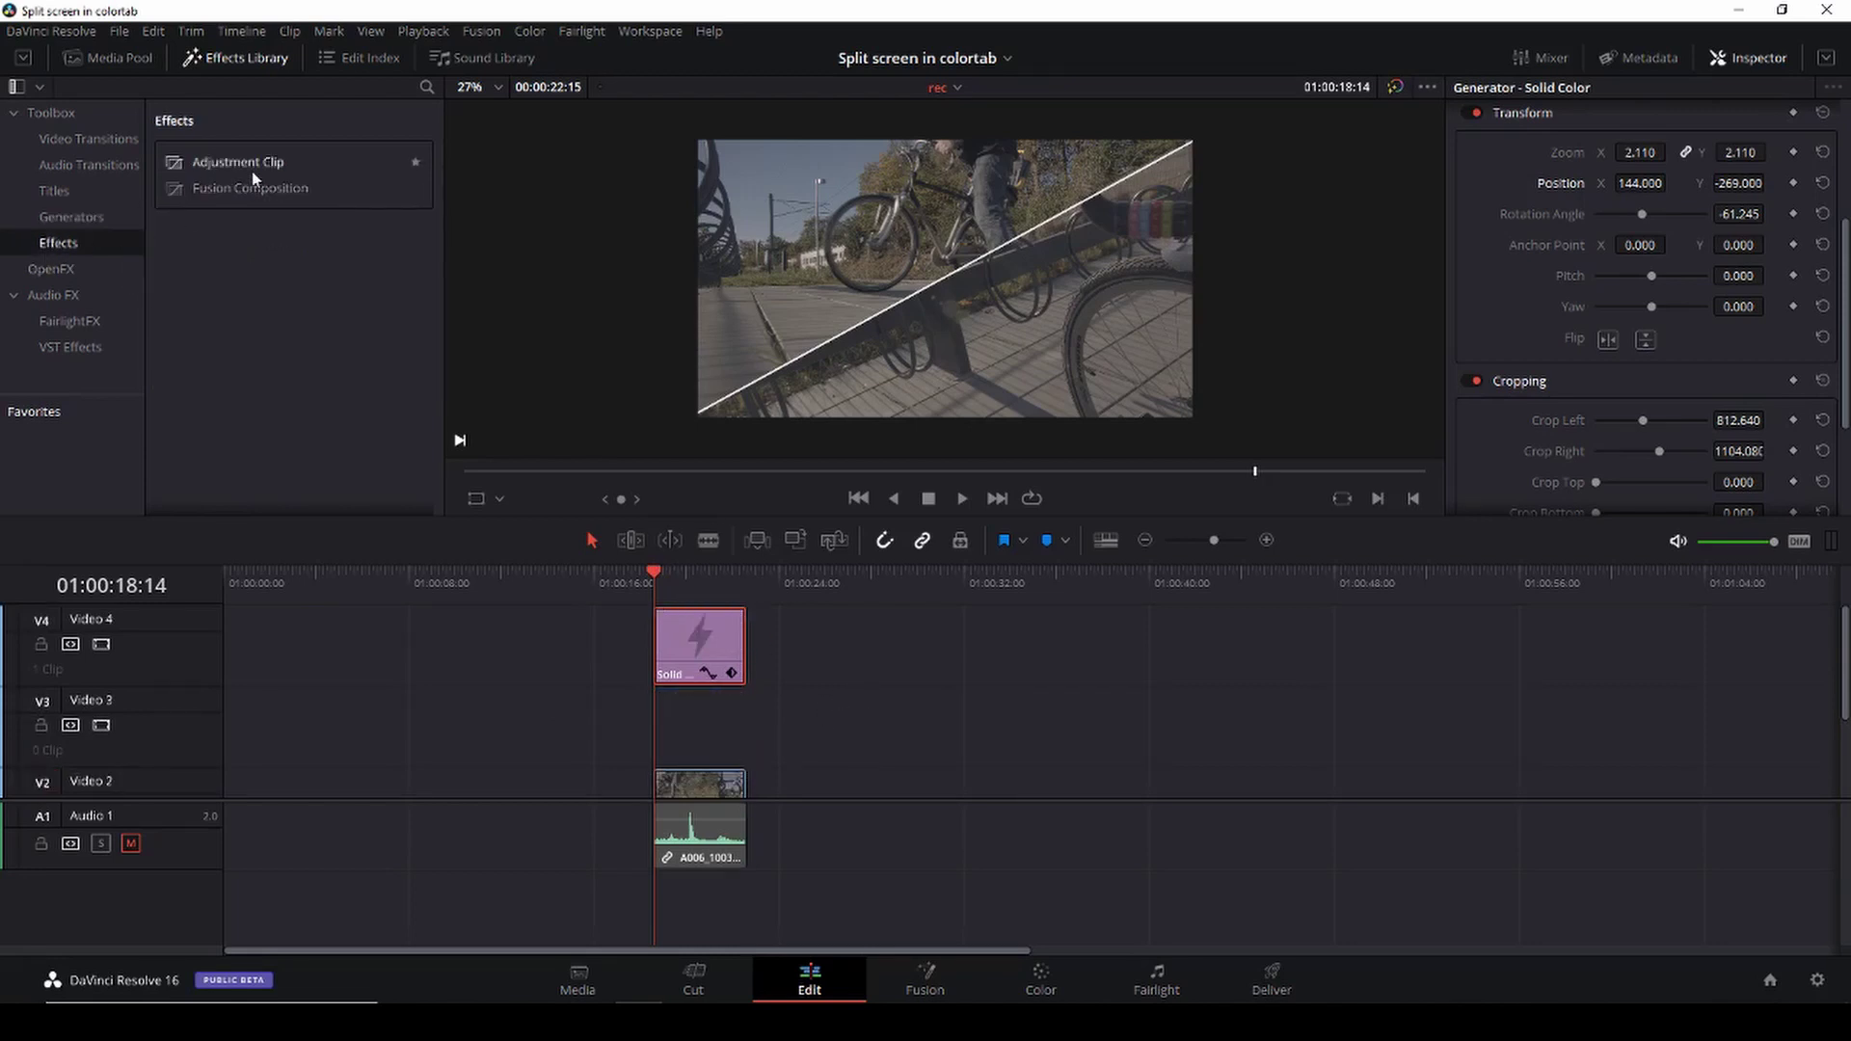
left_click_drag(248, 168, 741, 755)
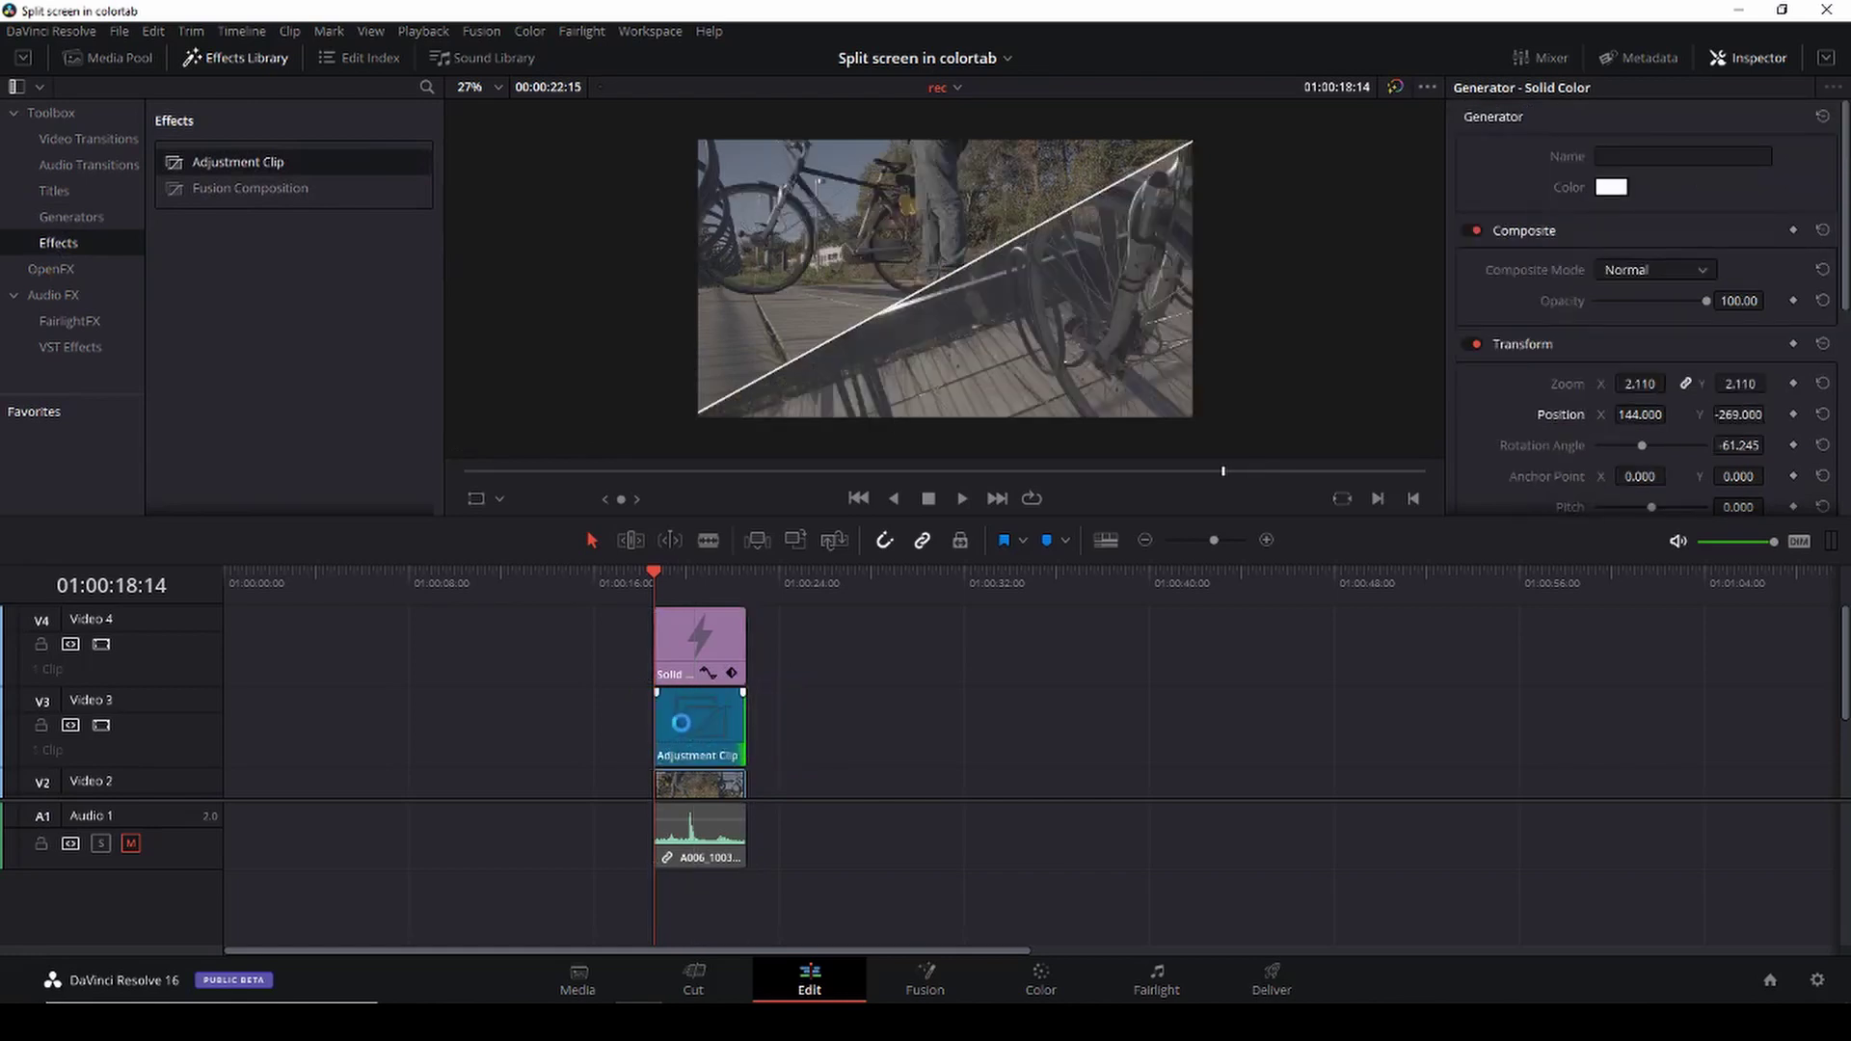
left_click(688, 721)
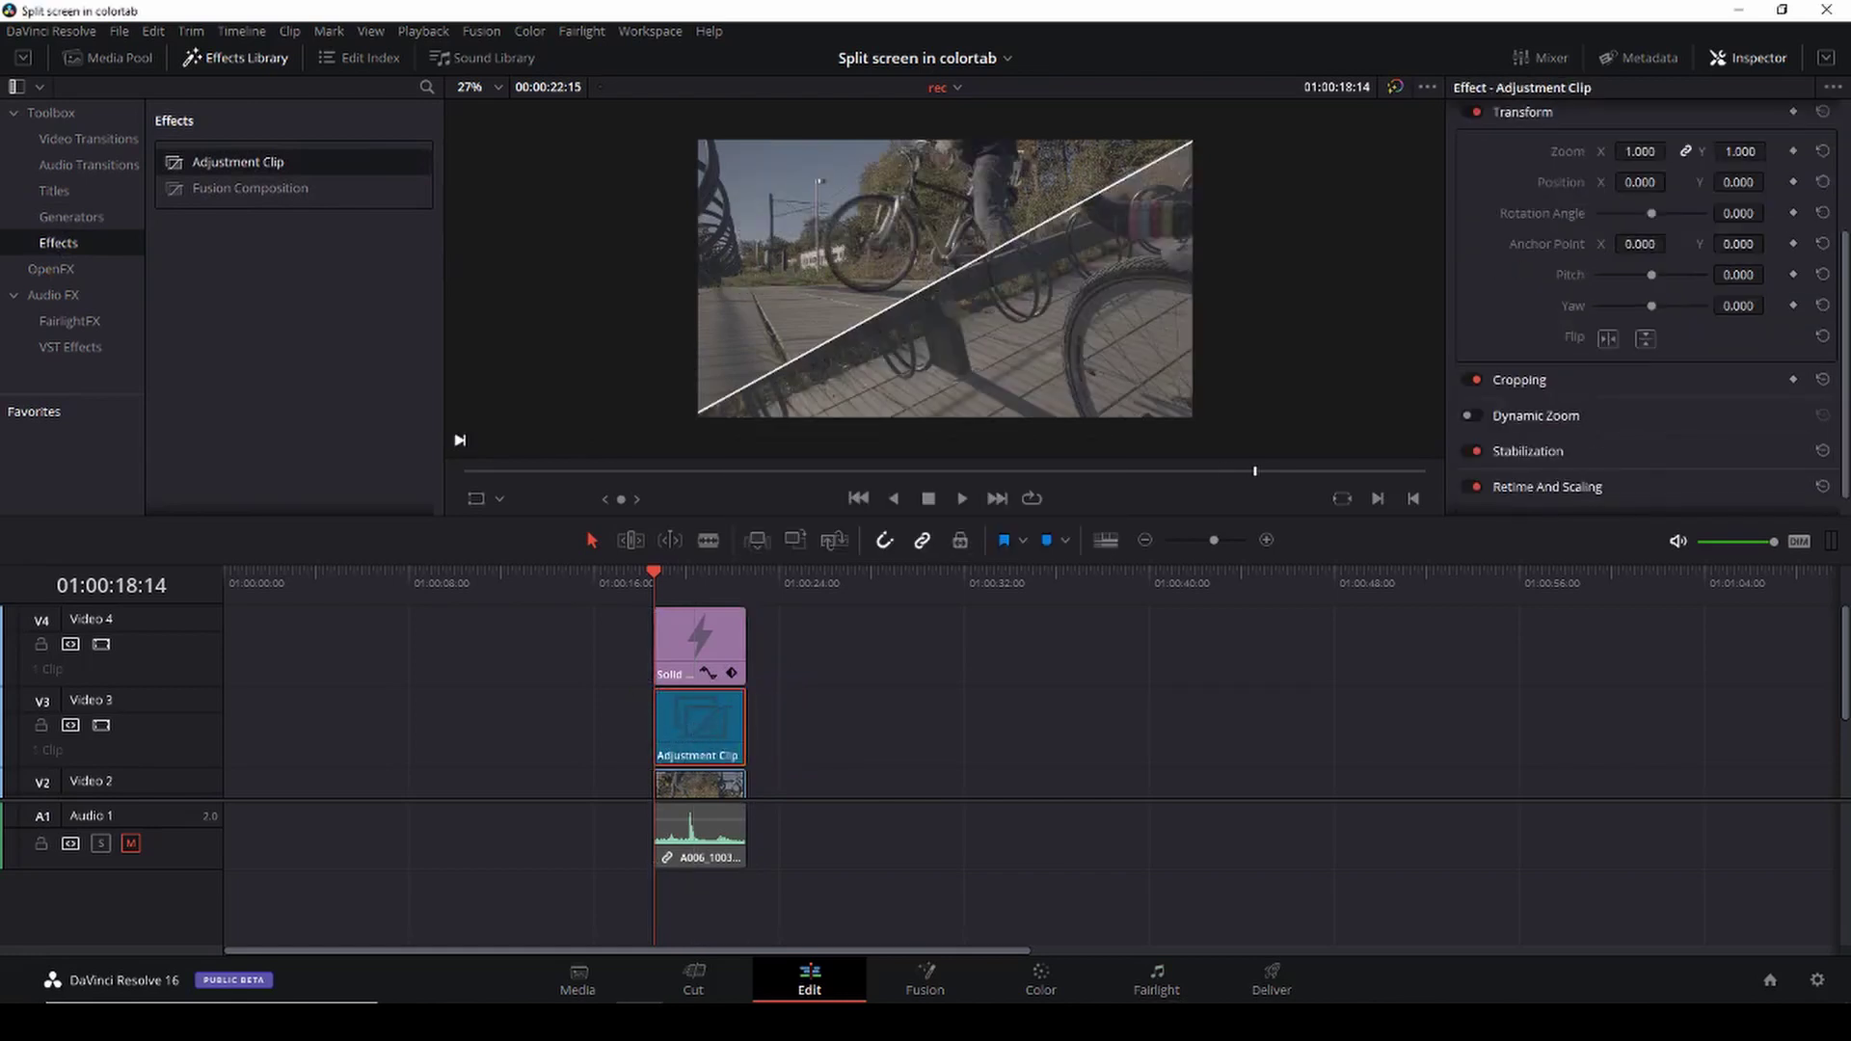
left_click(1041, 983)
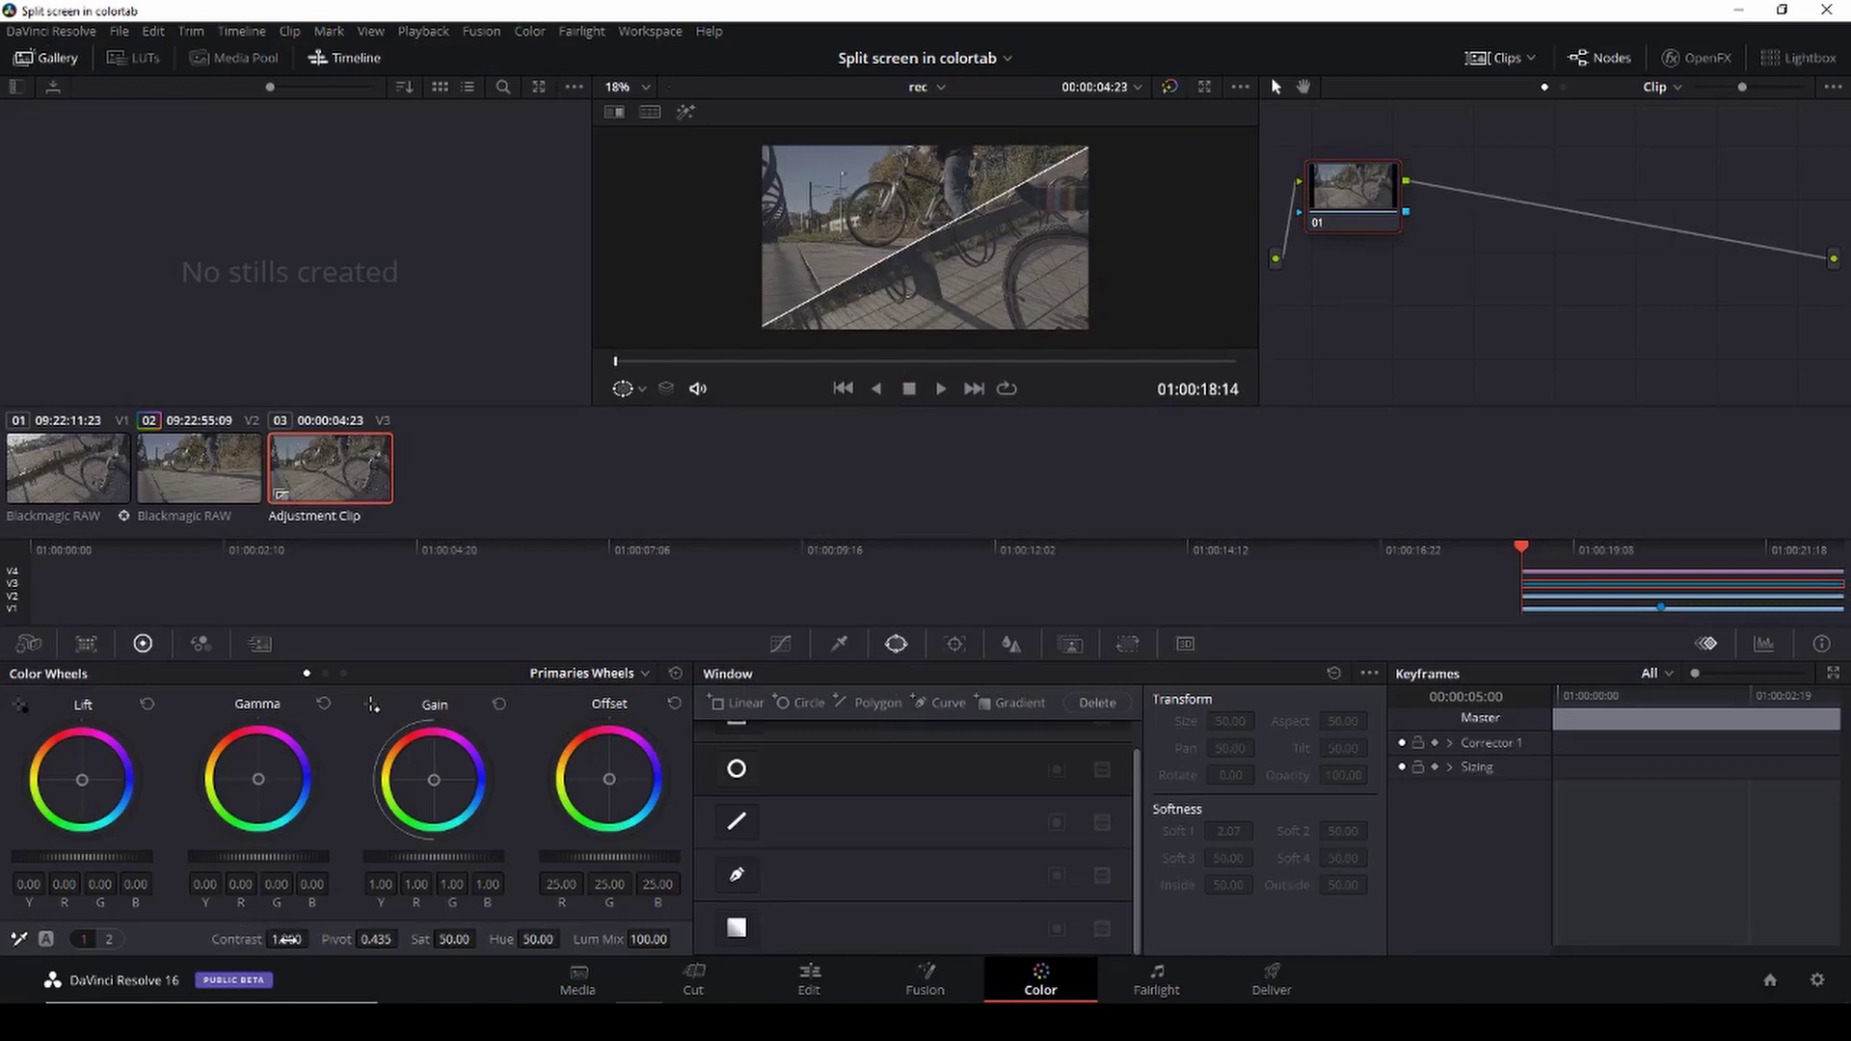
- Raise contrast and saturation to 58, then set Temp 170.0, Tint 11.00 and Col Boost 15.50
left_click_drag(287, 939, 315, 937)
left_click_drag(431, 949, 481, 939)
left_click(122, 941)
left_click_drag(207, 939, 234, 937)
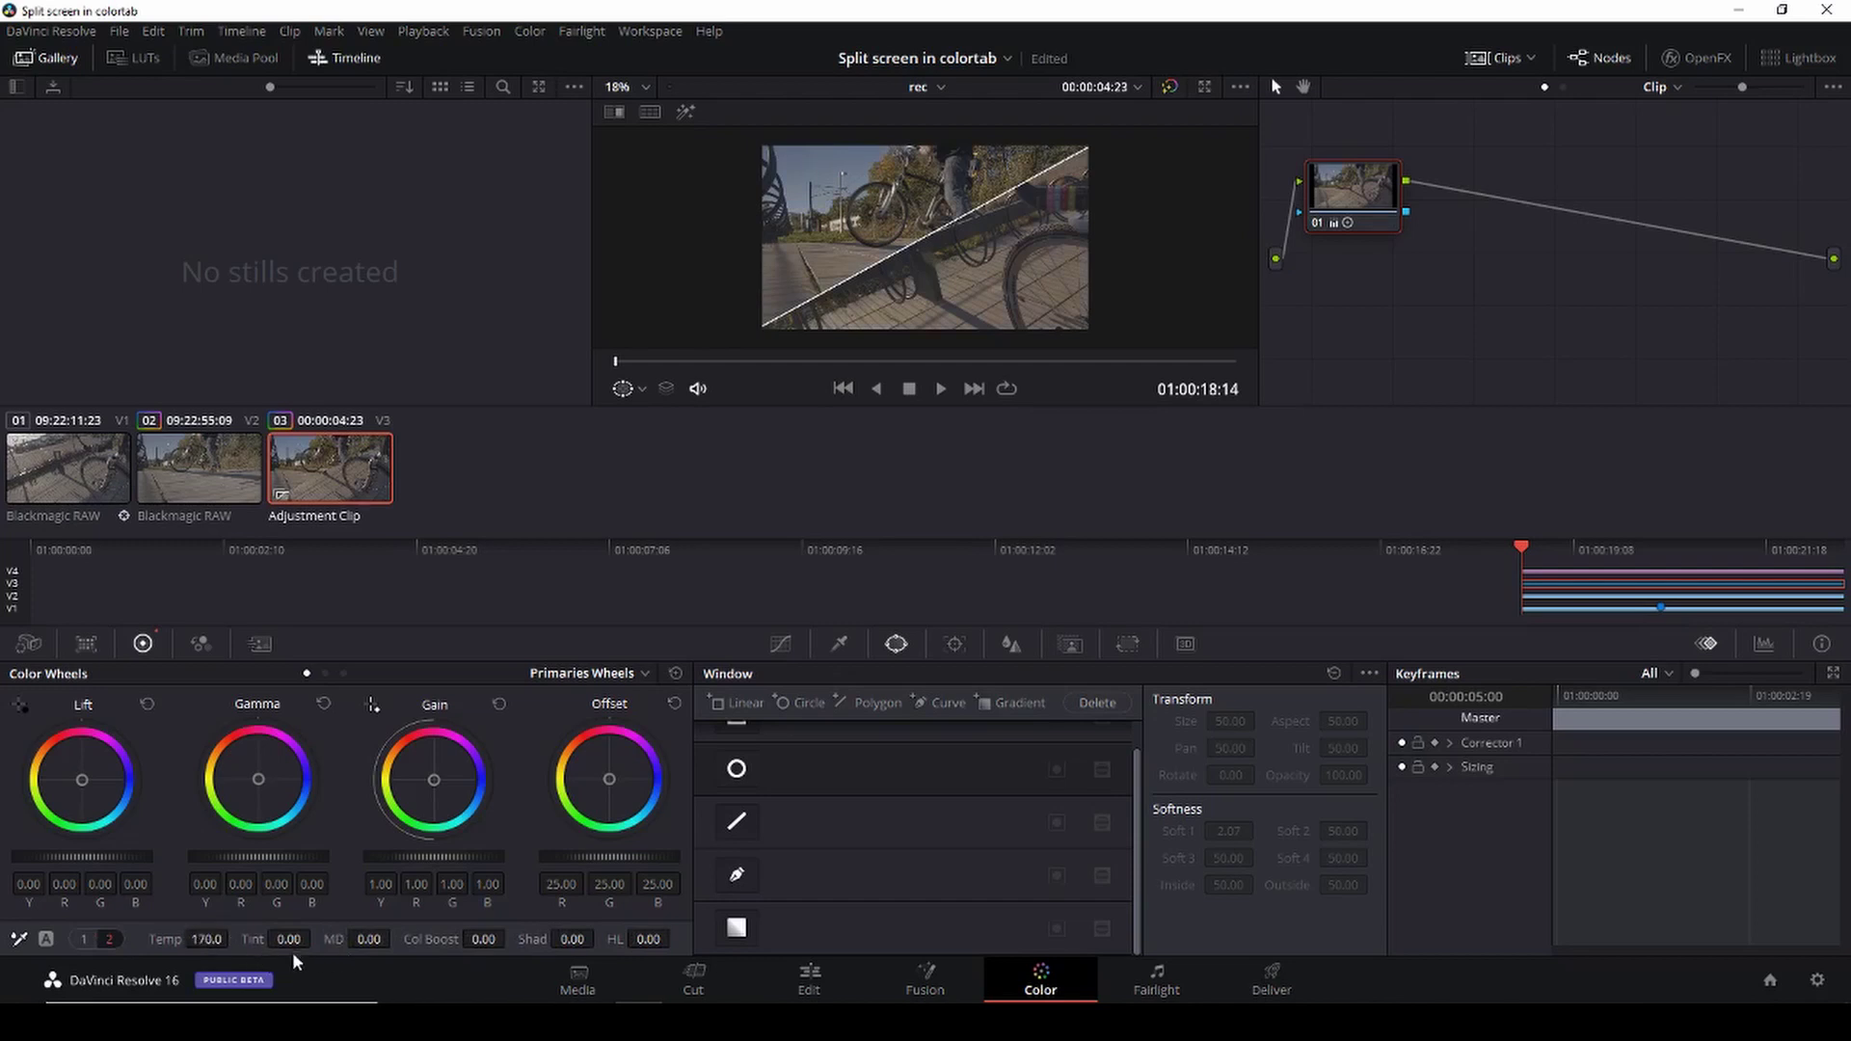
left_click_drag(315, 938, 318, 938)
left_click_drag(485, 939, 510, 937)
- With the RGB parade showing, lower Lift slightly and raise Gamma to 0.06 and Gain to 1.25
left_click(85, 645)
left_click(141, 645)
left_click(1765, 644)
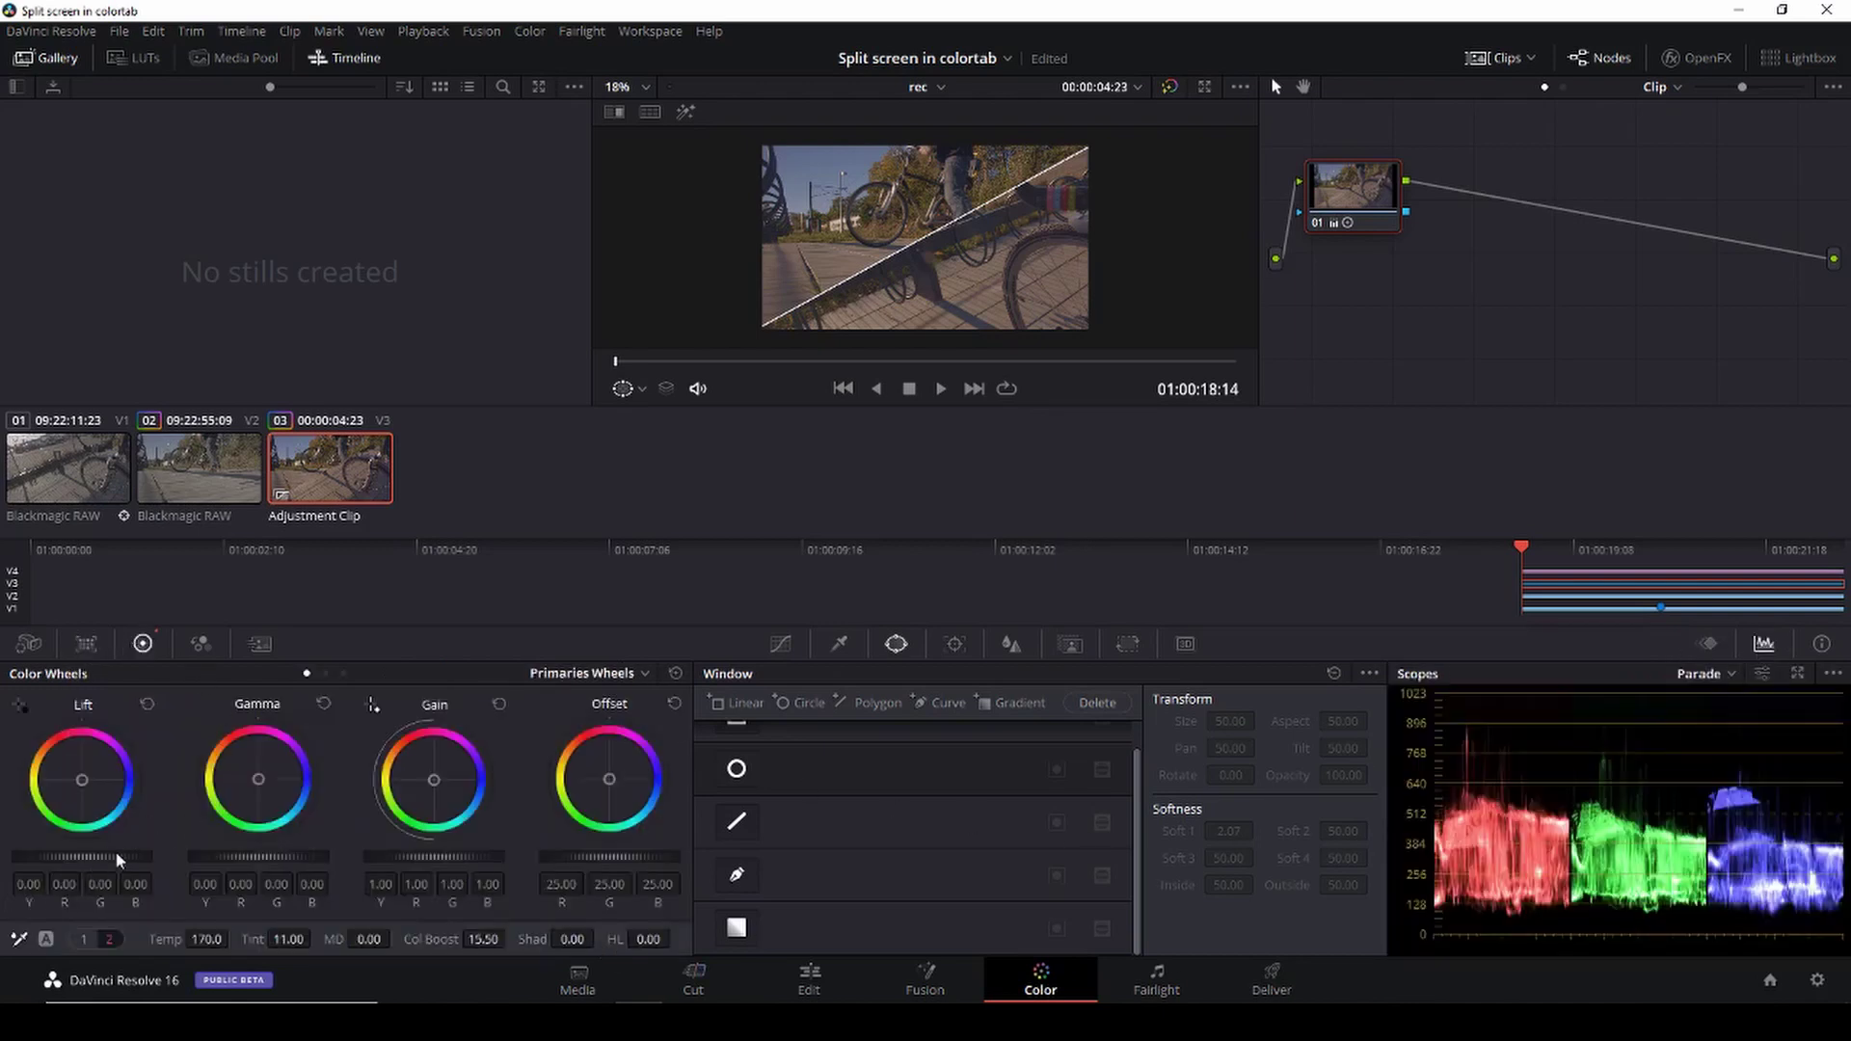
left_click_drag(117, 861, 95, 860)
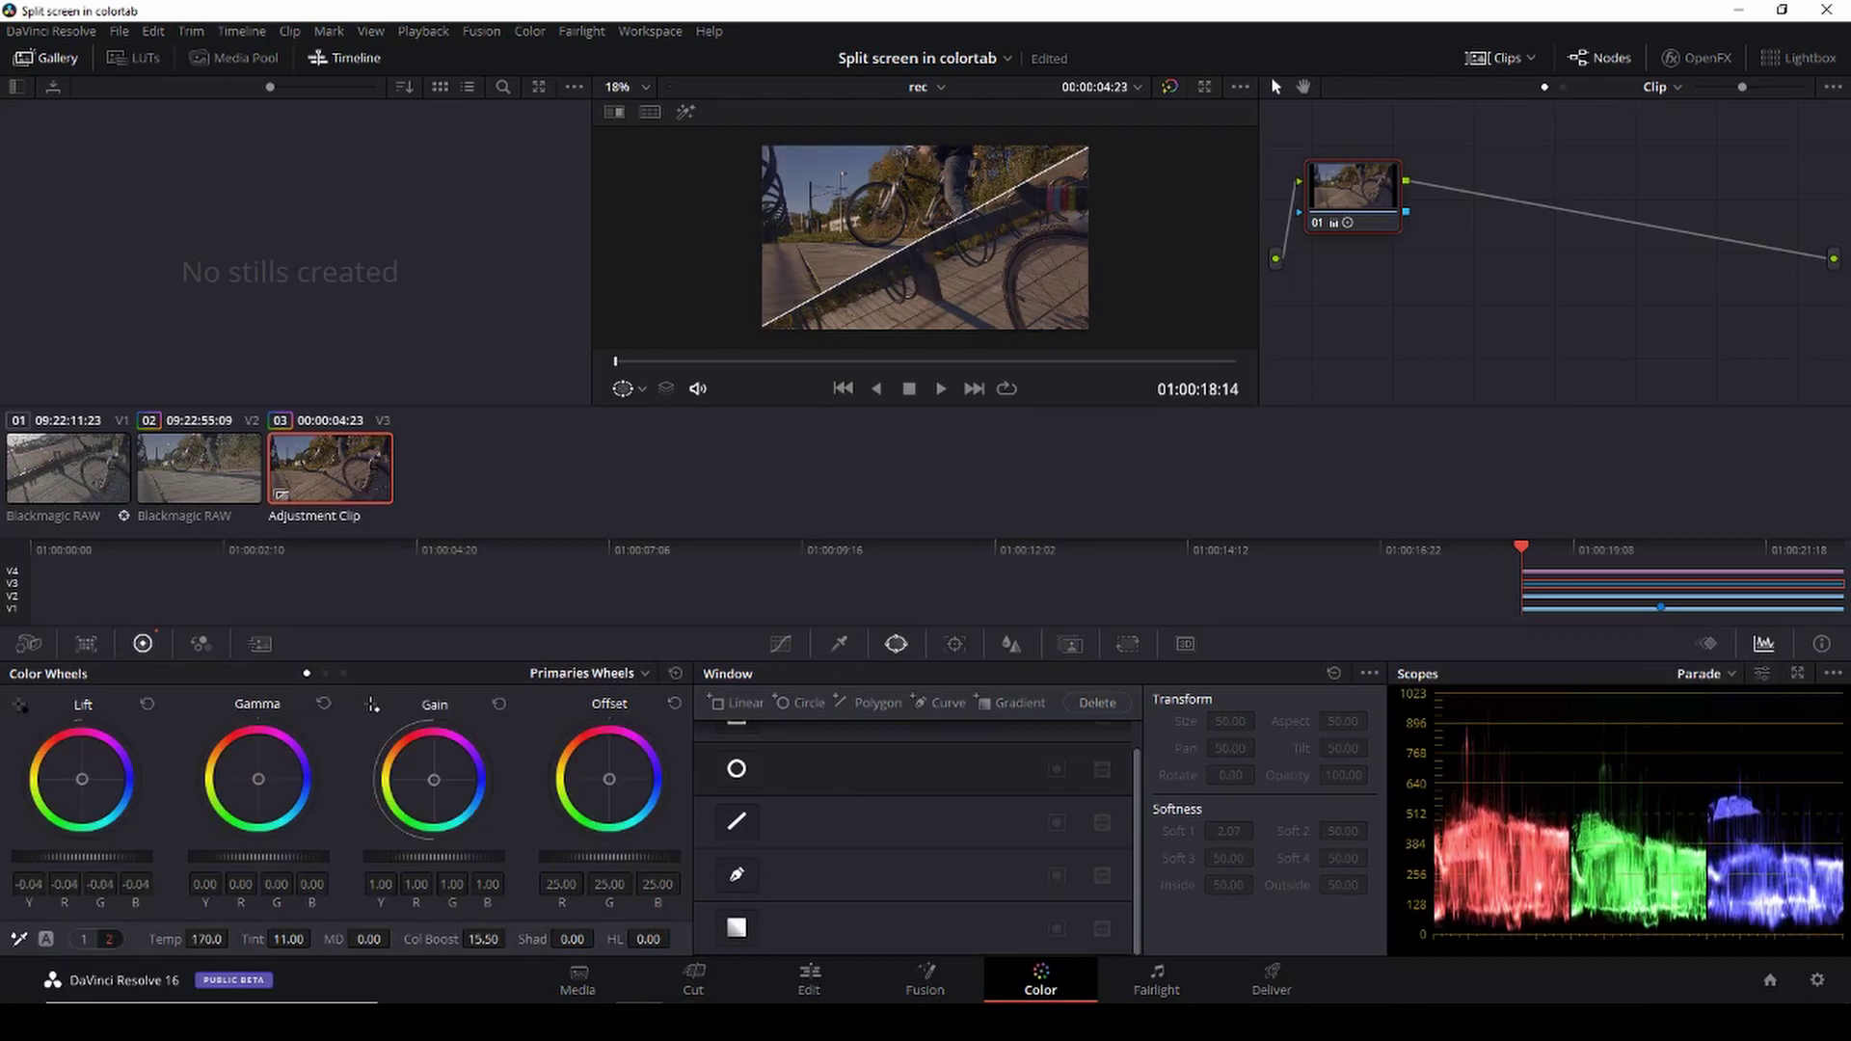
left_click_drag(266, 858, 496, 861)
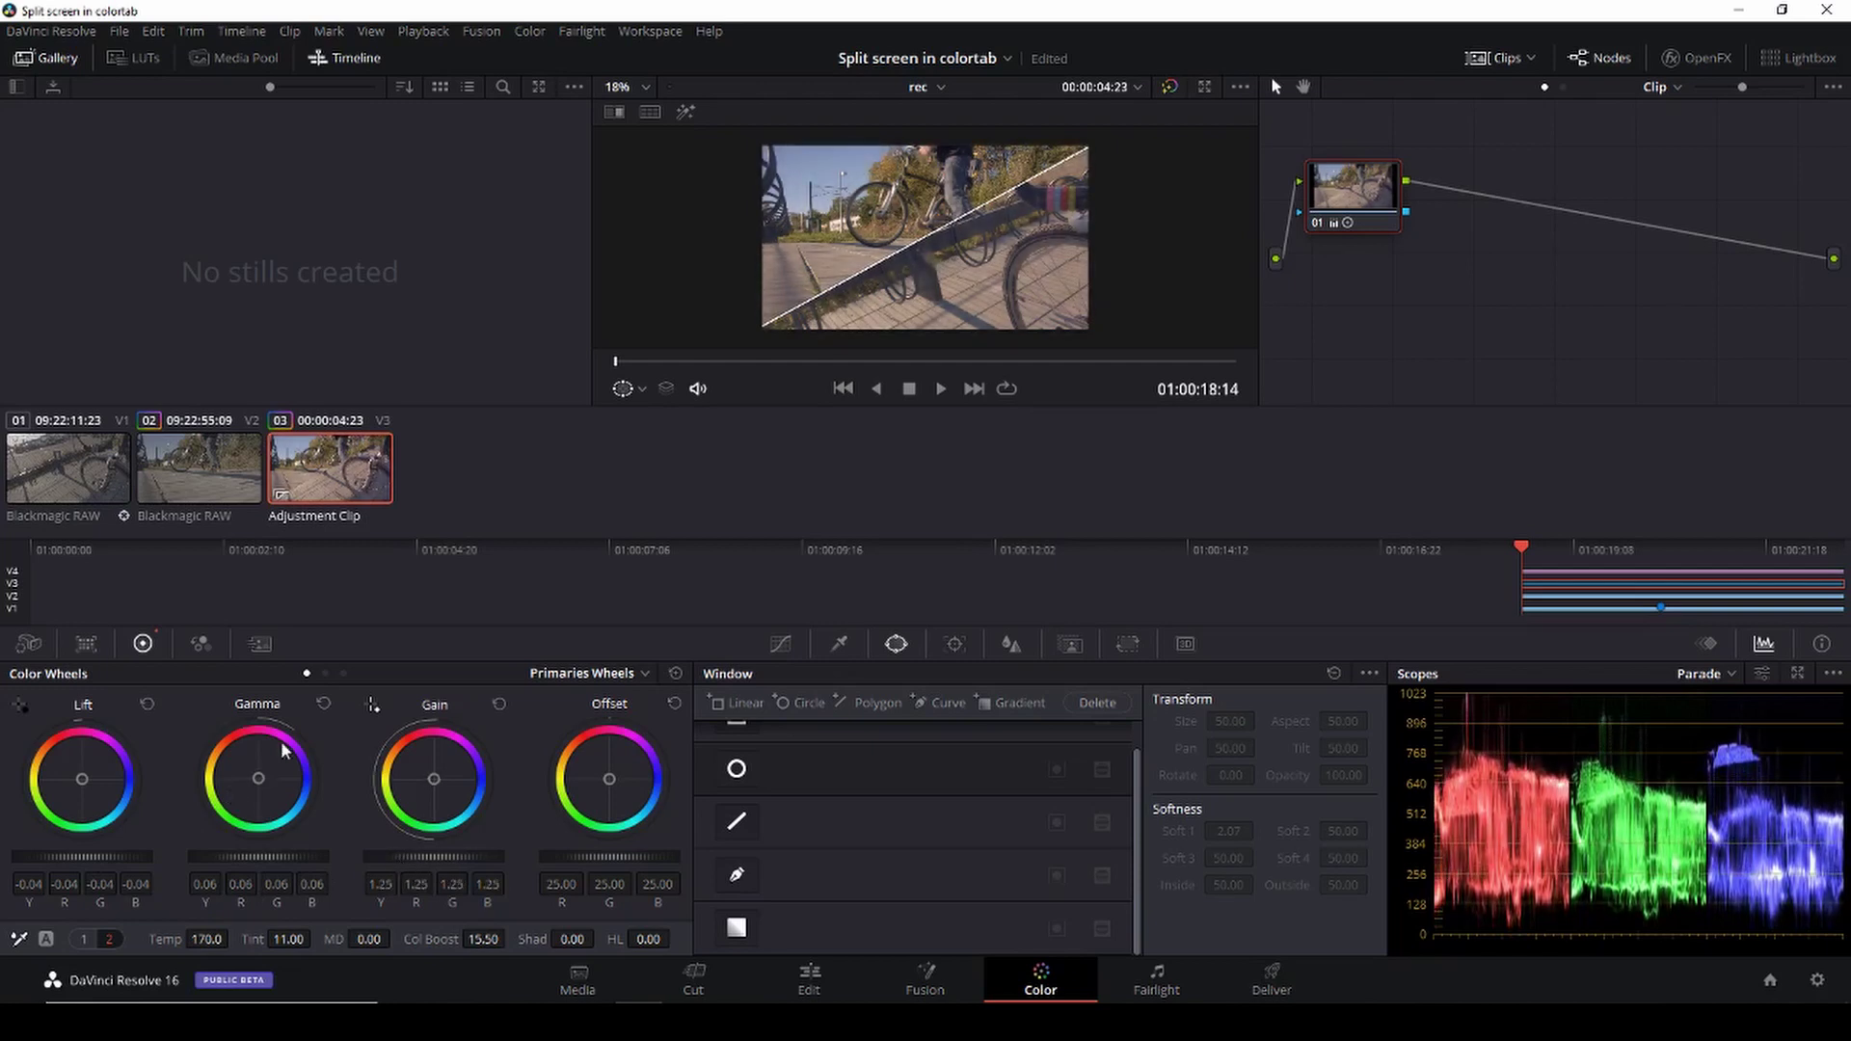
left_click(810, 983)
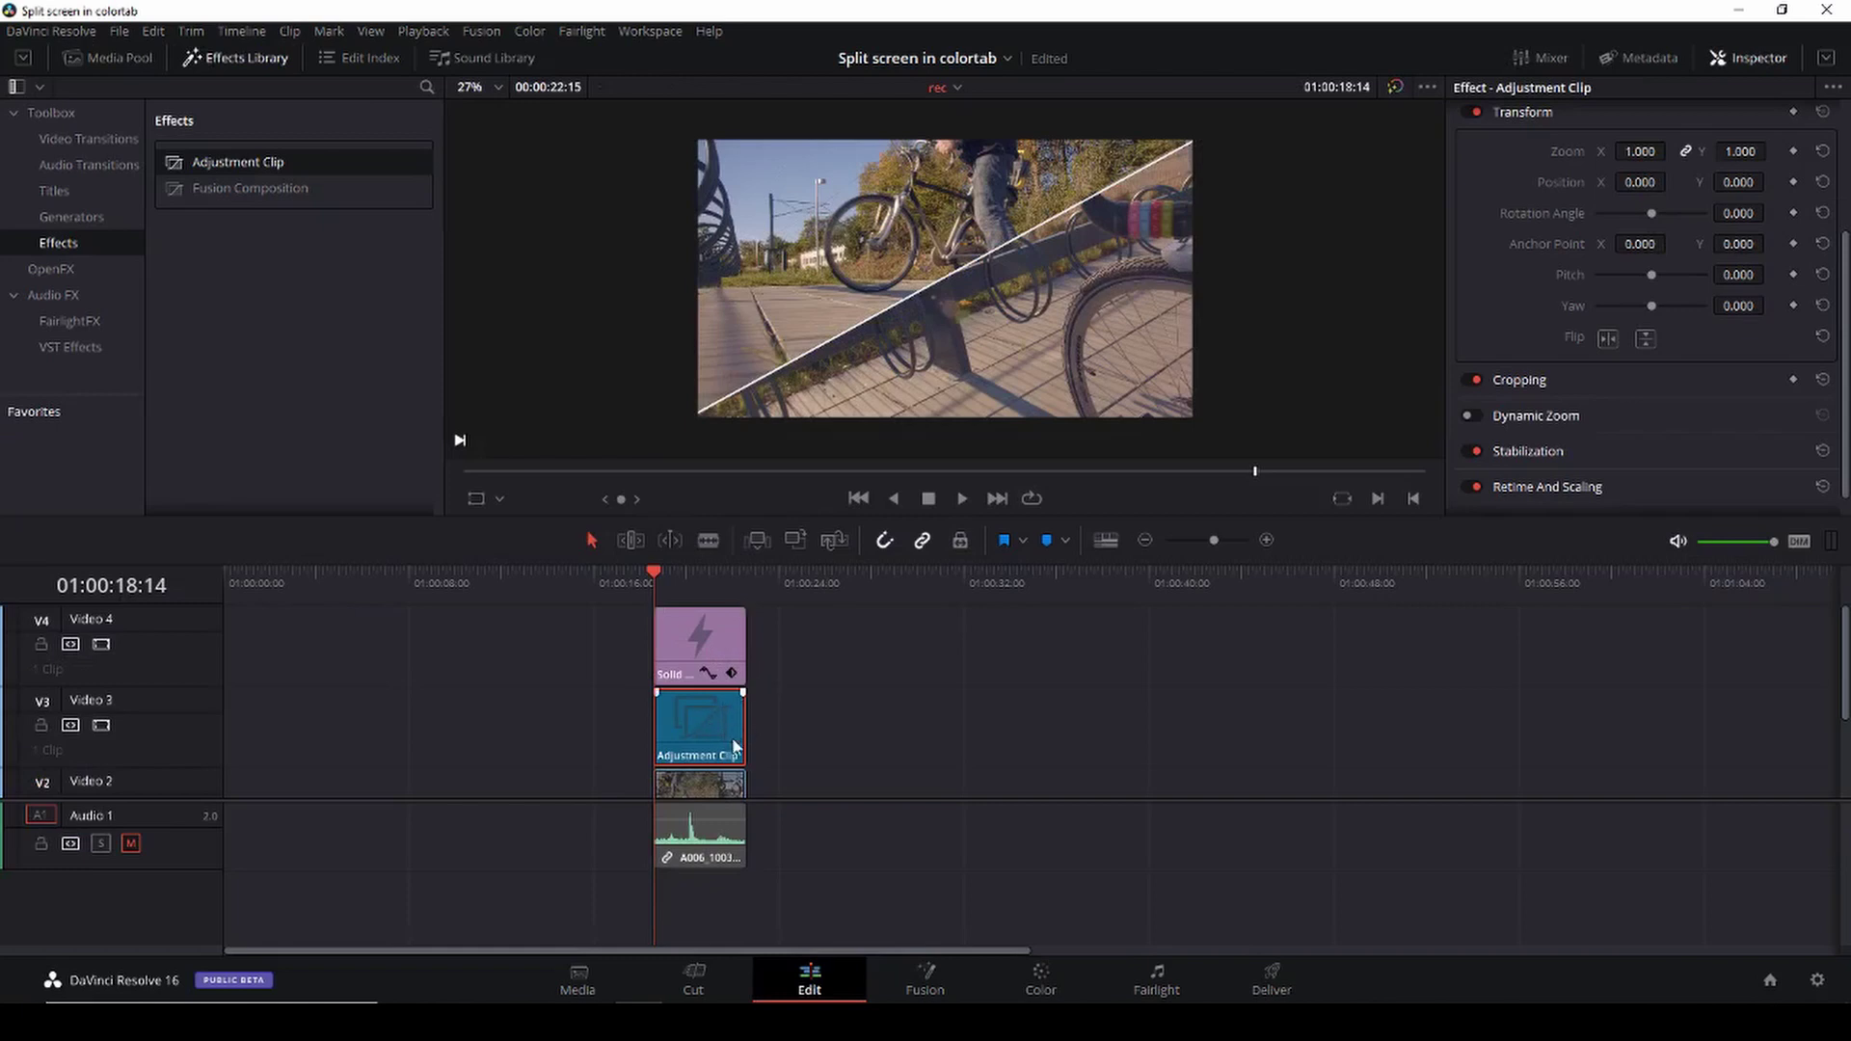
- Compare graded and ungraded, then stack the white Solid on V4 over the Adjustment Clip on V3 and play it back
left_click_drag(735, 745, 873, 744)
left_click_drag(679, 685, 660, 766)
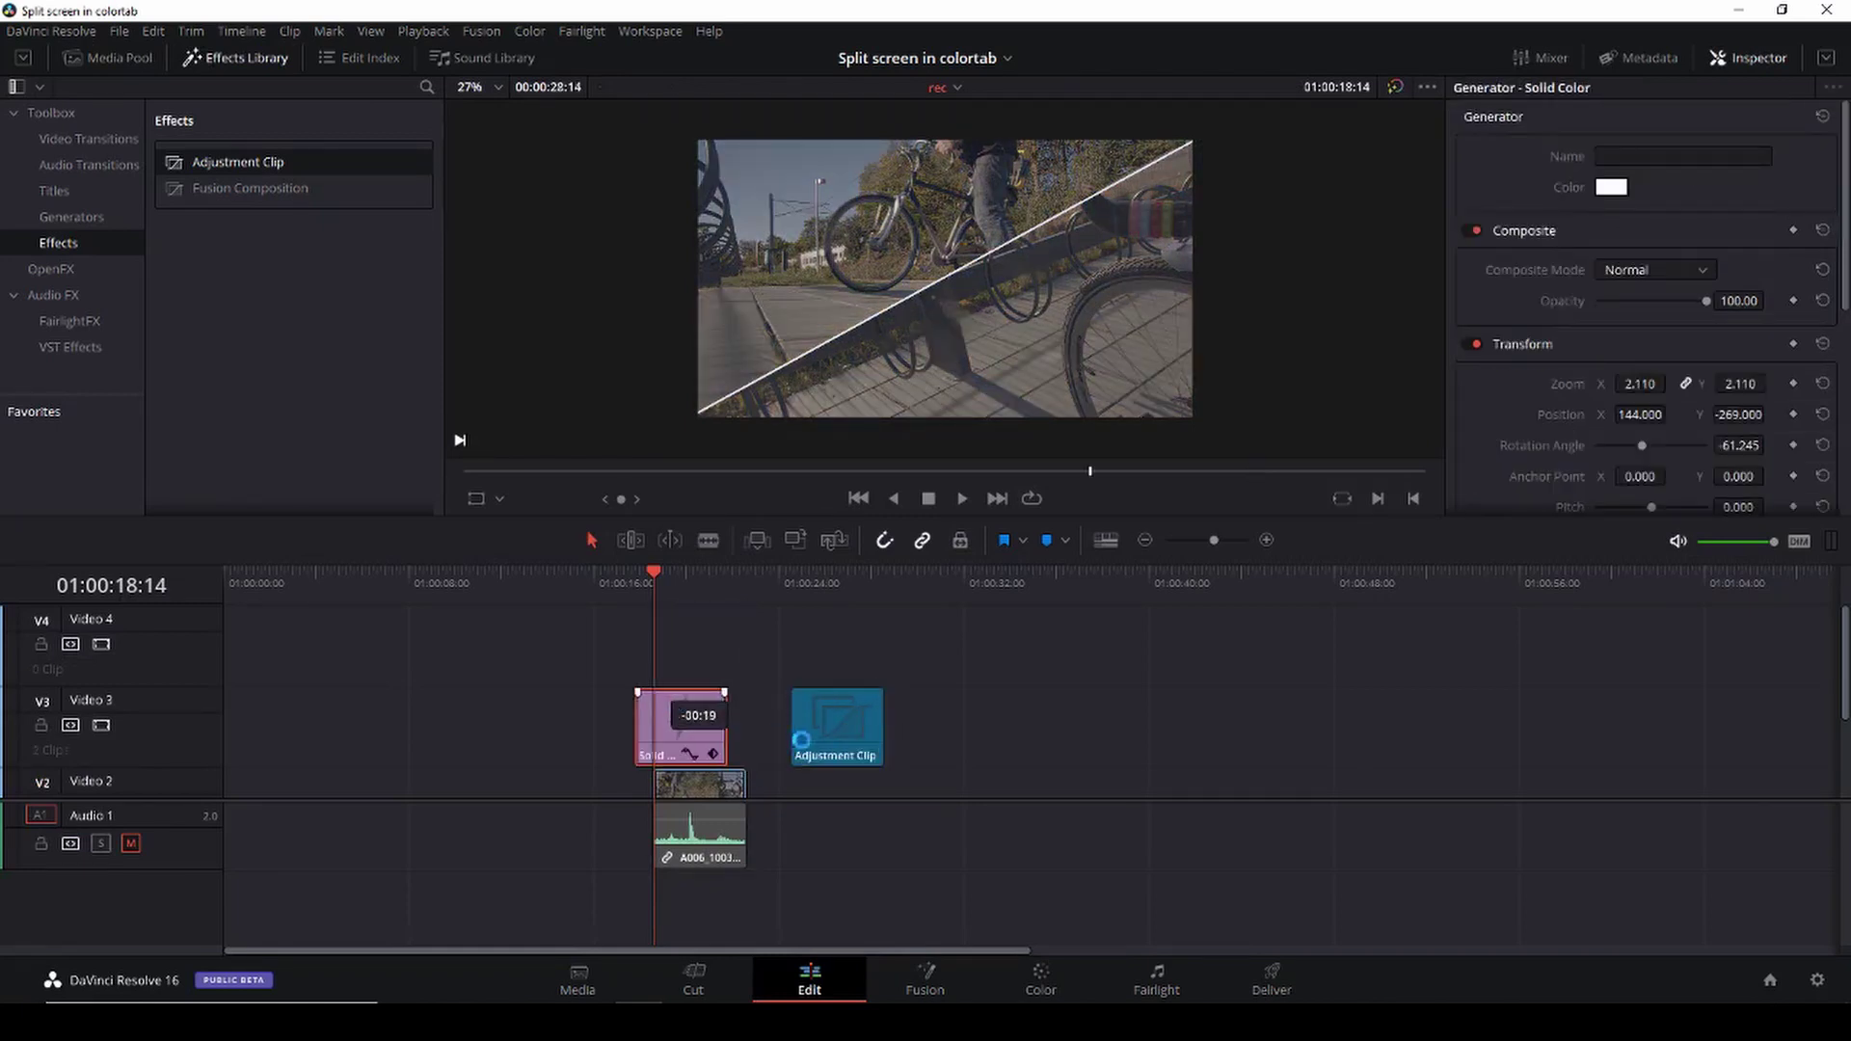
left_click_drag(835, 717, 794, 675)
left_click_drag(664, 707, 675, 668)
left_click_drag(791, 646, 677, 718)
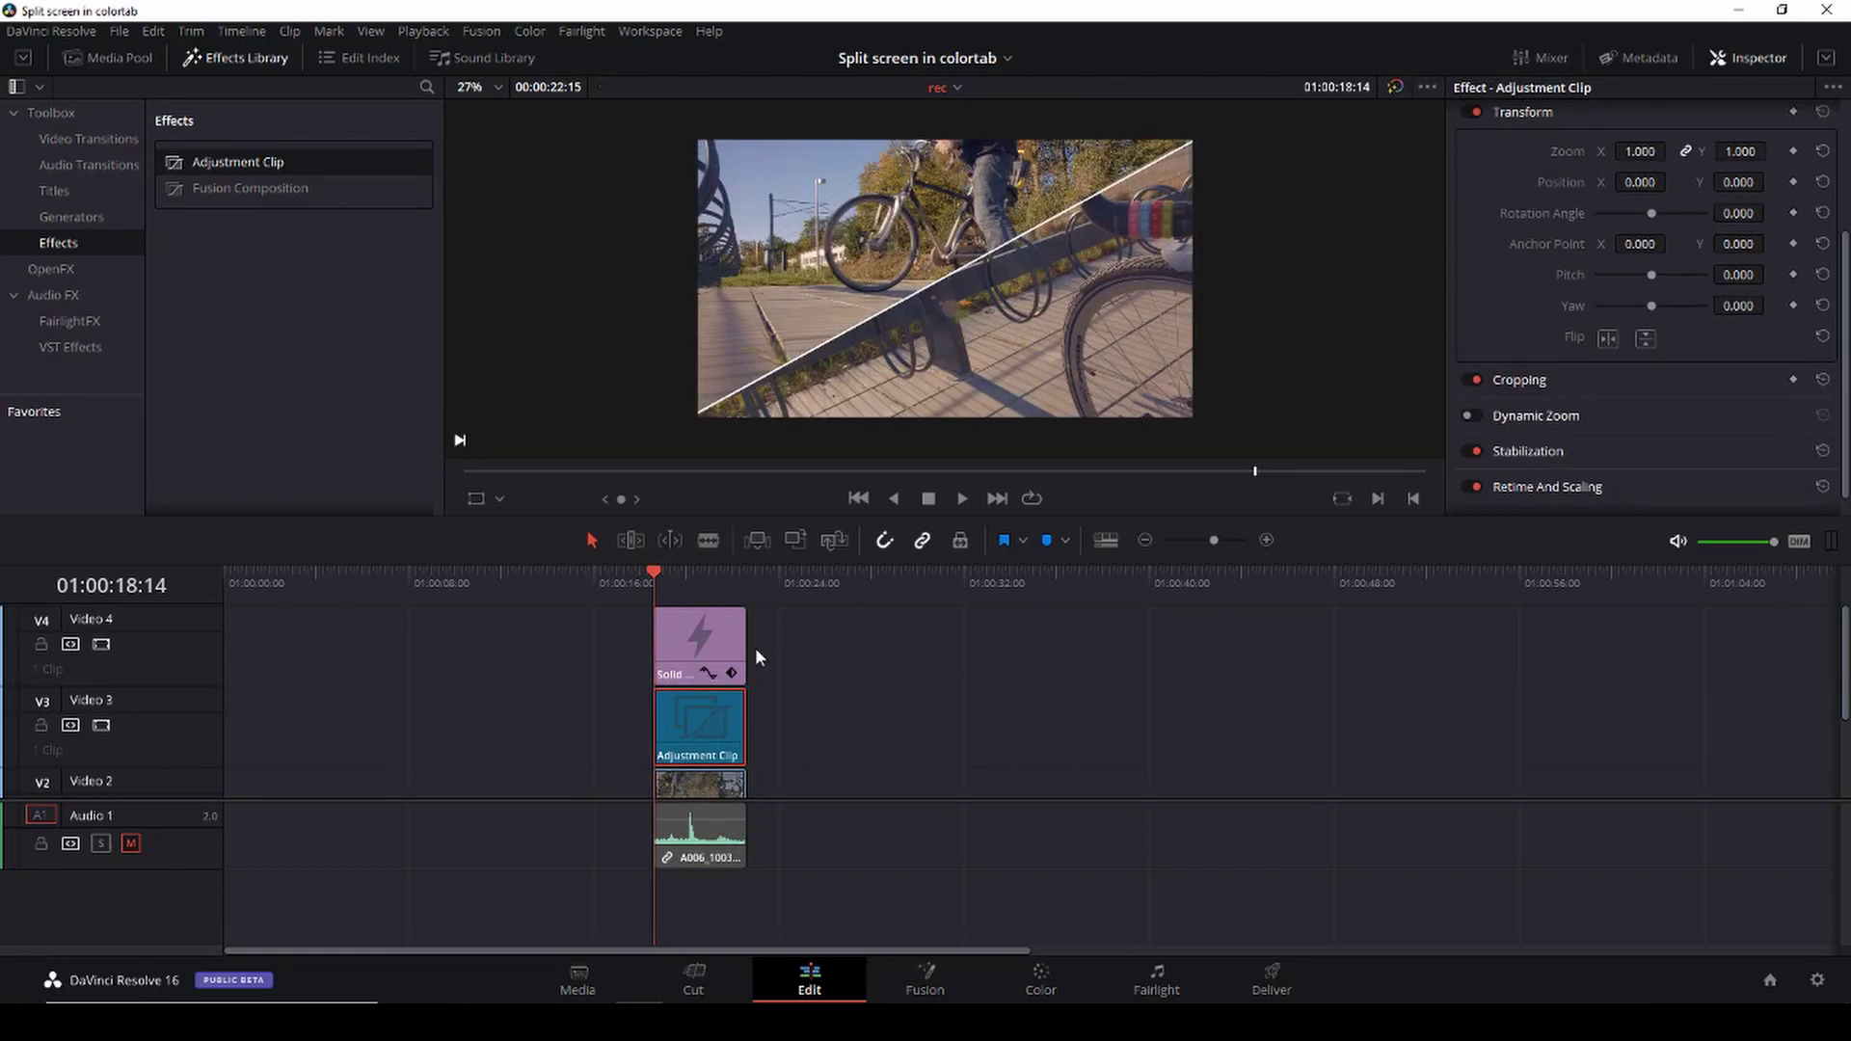
key("space")
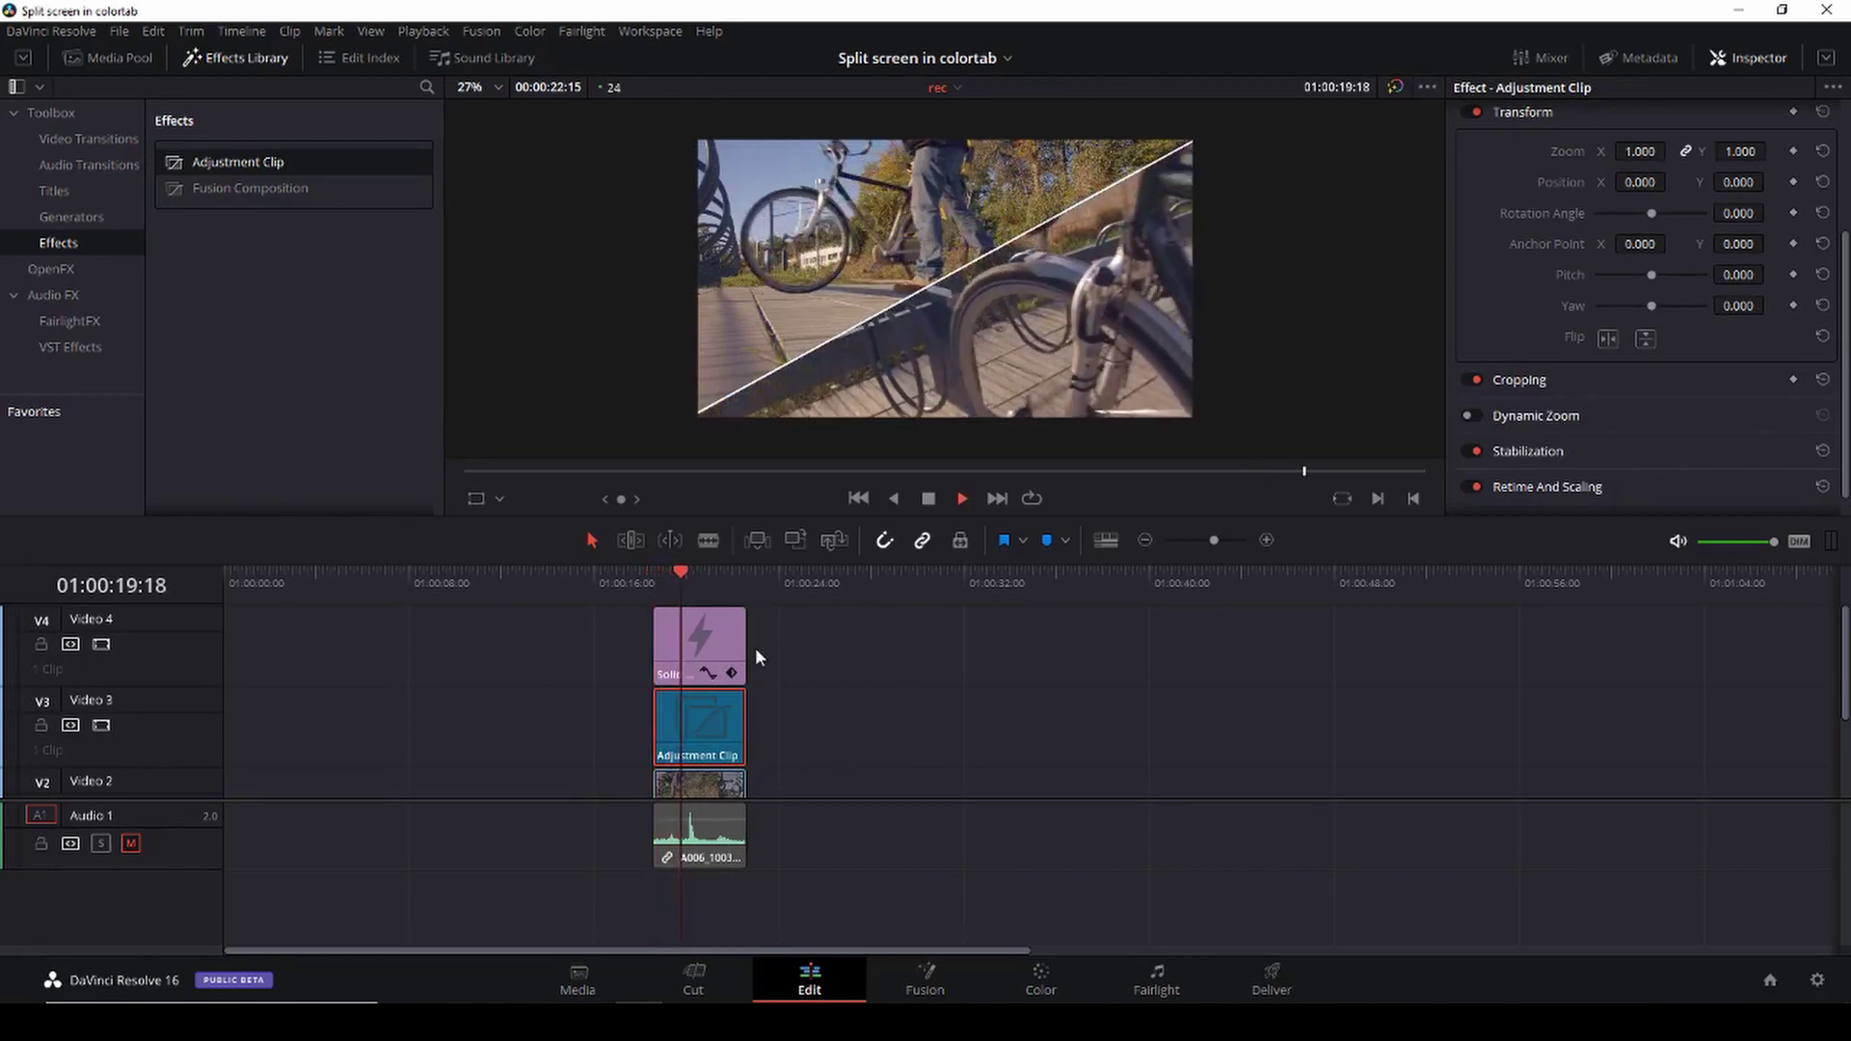